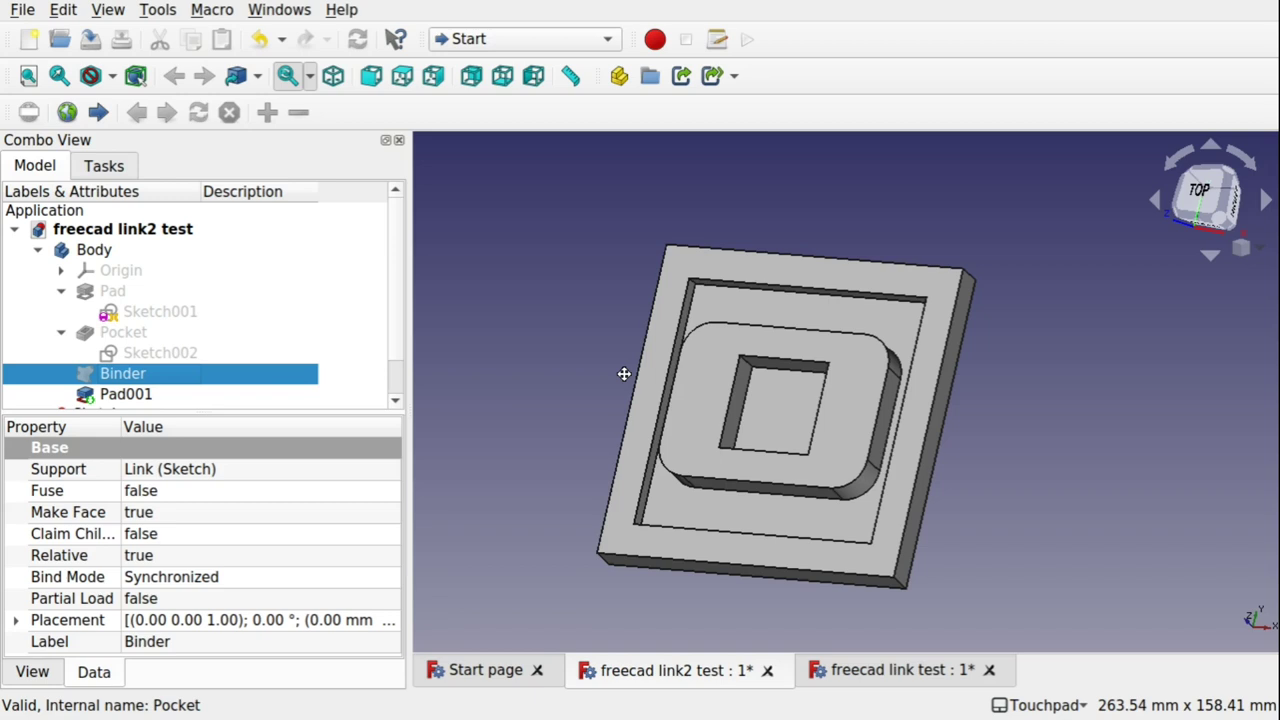
Orbit the part to a top and front view, then expand 'freecad link test' to reveal its Sketch.
left_click_drag(590, 320, 804, 337, "alt")
key("2")
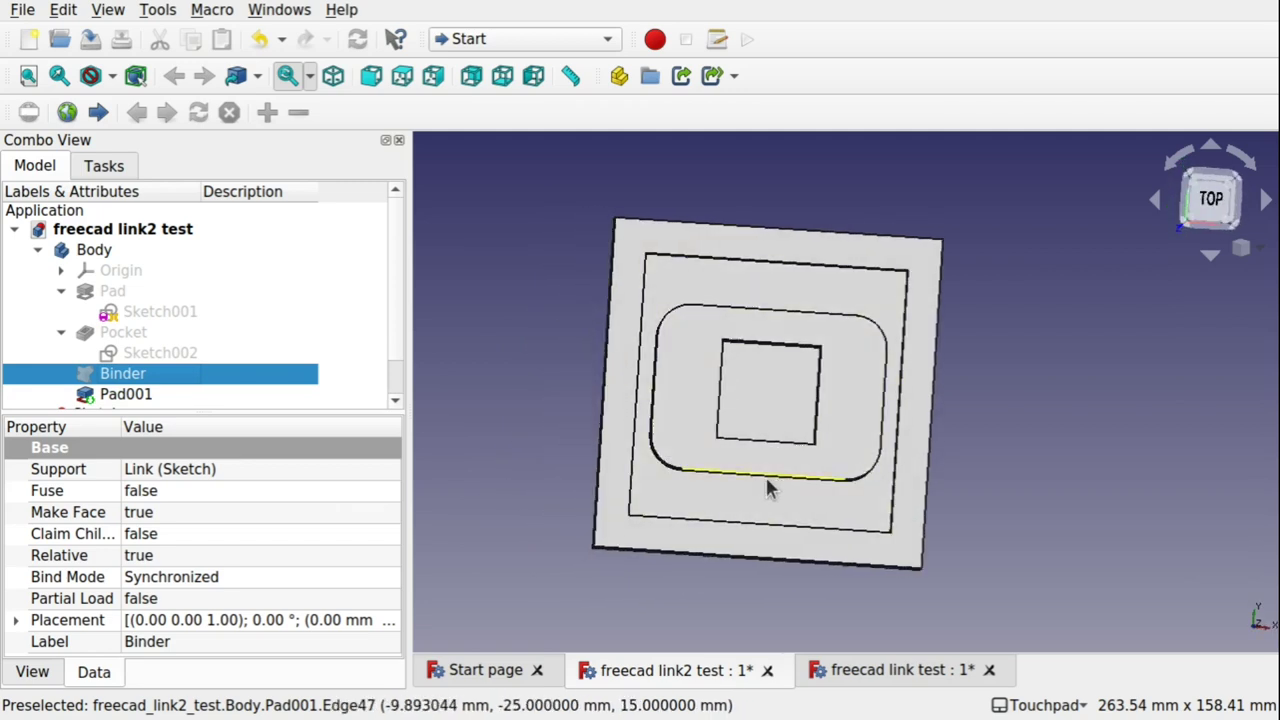
left_click_drag(766, 486, 826, 448, "alt")
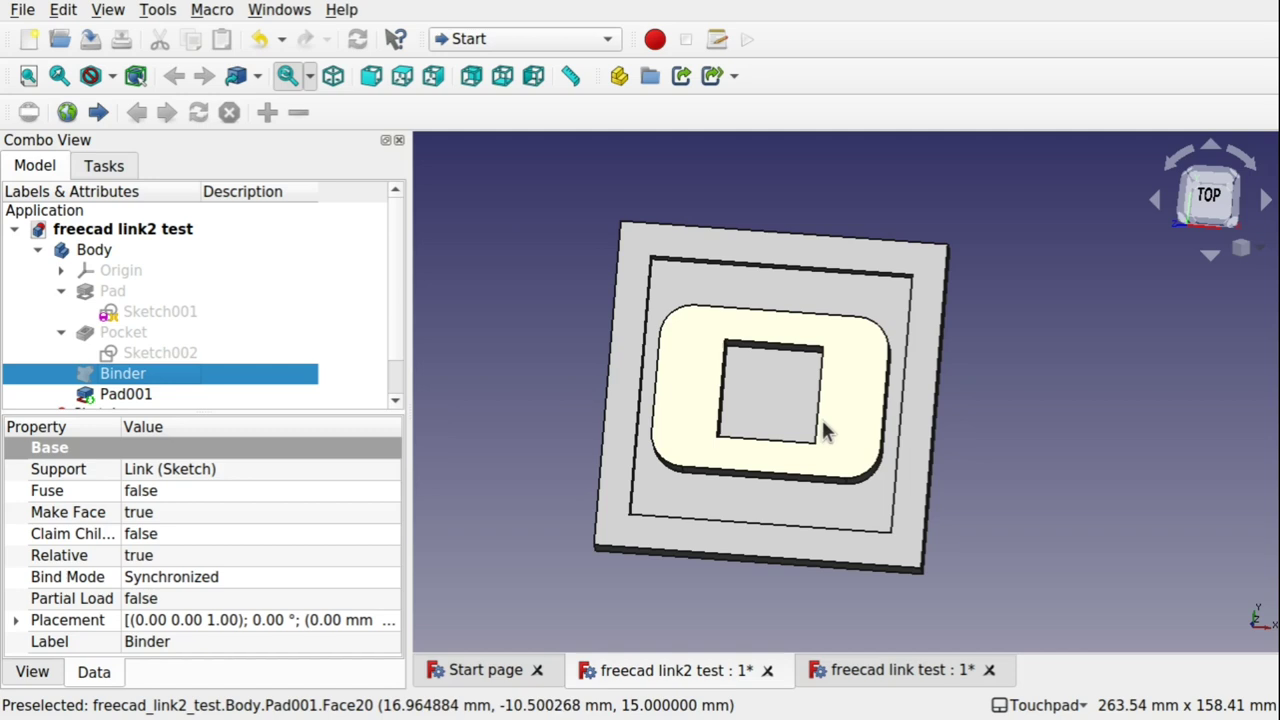
scroll(397, 391, "down", 1)
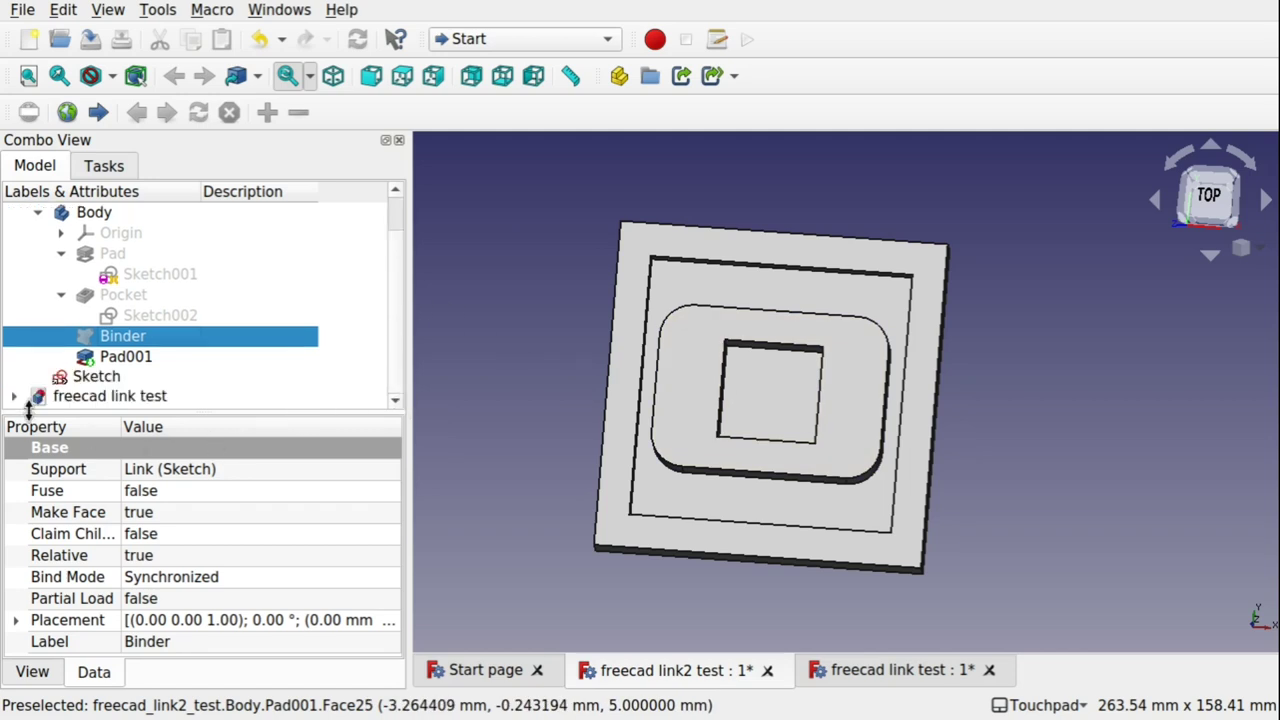
left_click(14, 400)
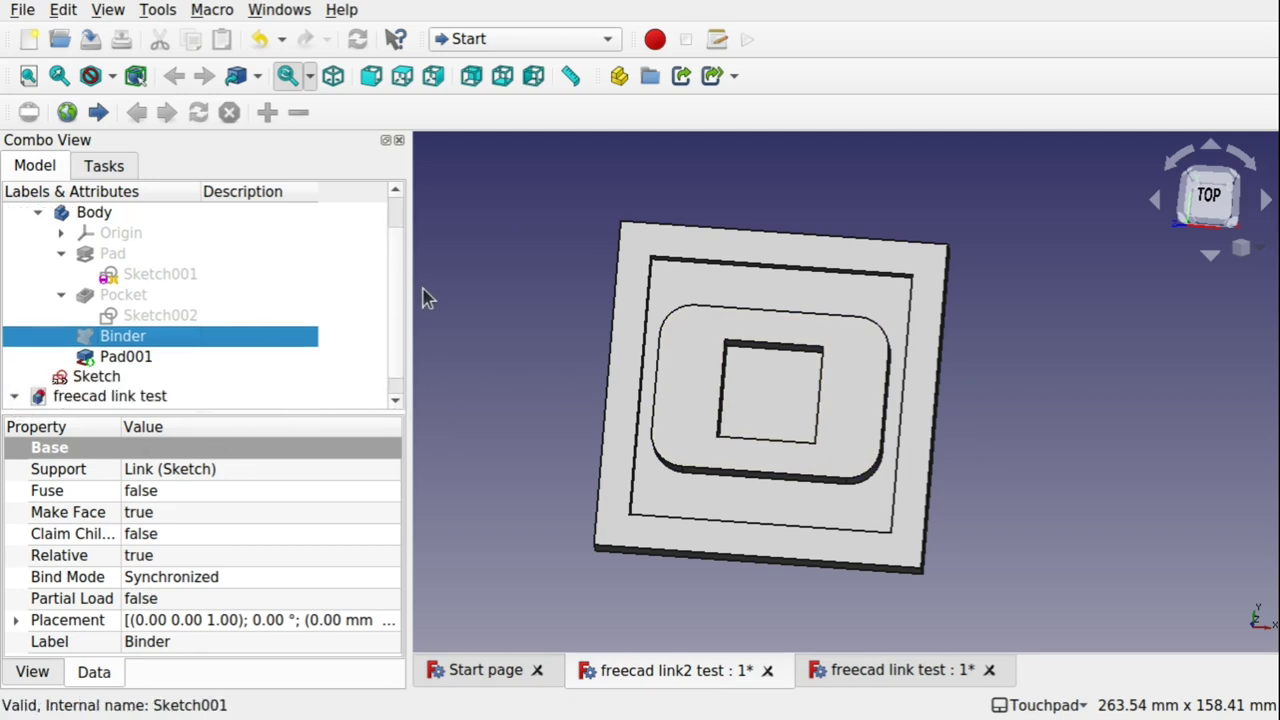
scroll(395, 375, "down", 1)
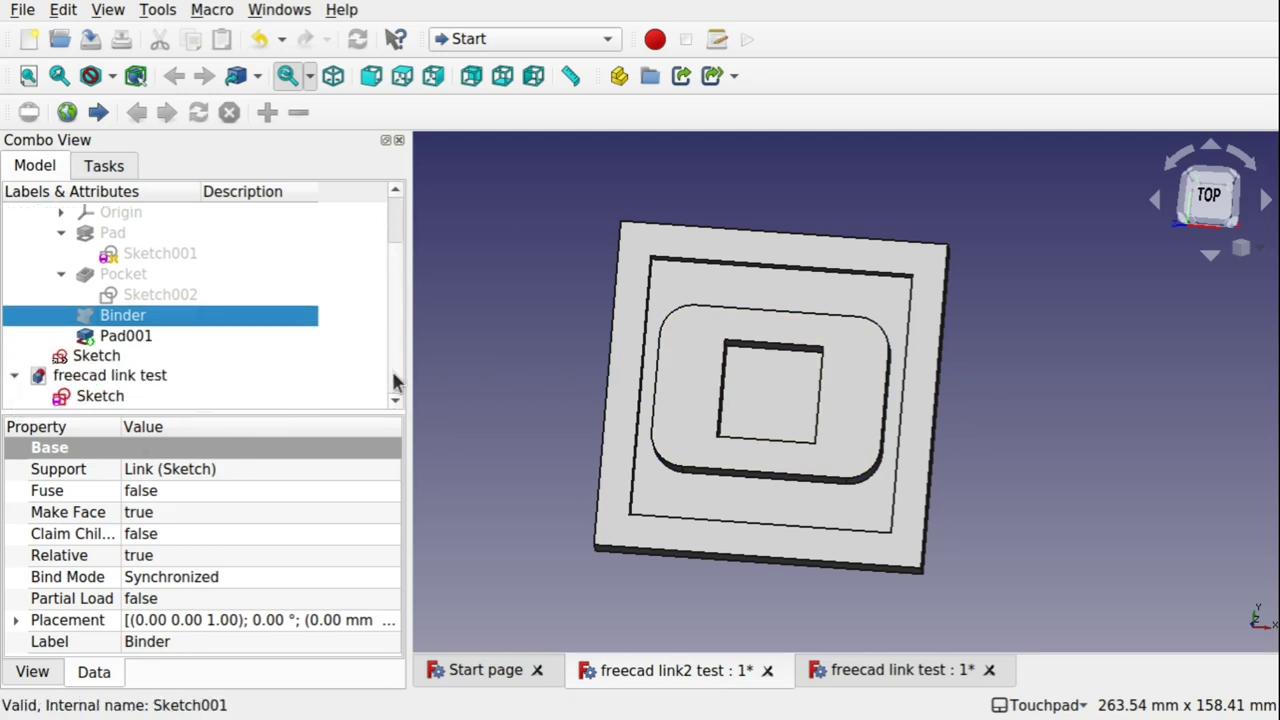
Draw a small rectangle inside the inner square of the shared Sketch in freecad link test.
double_click(104, 400)
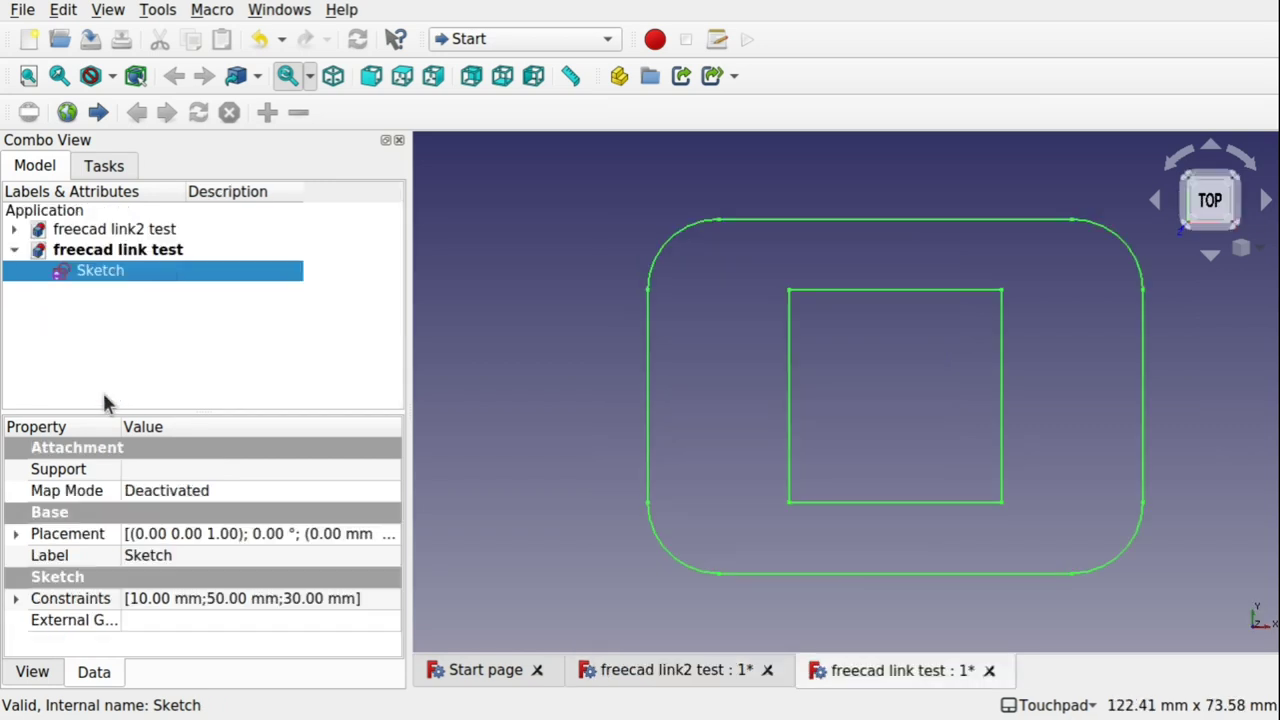
double_click(100, 271)
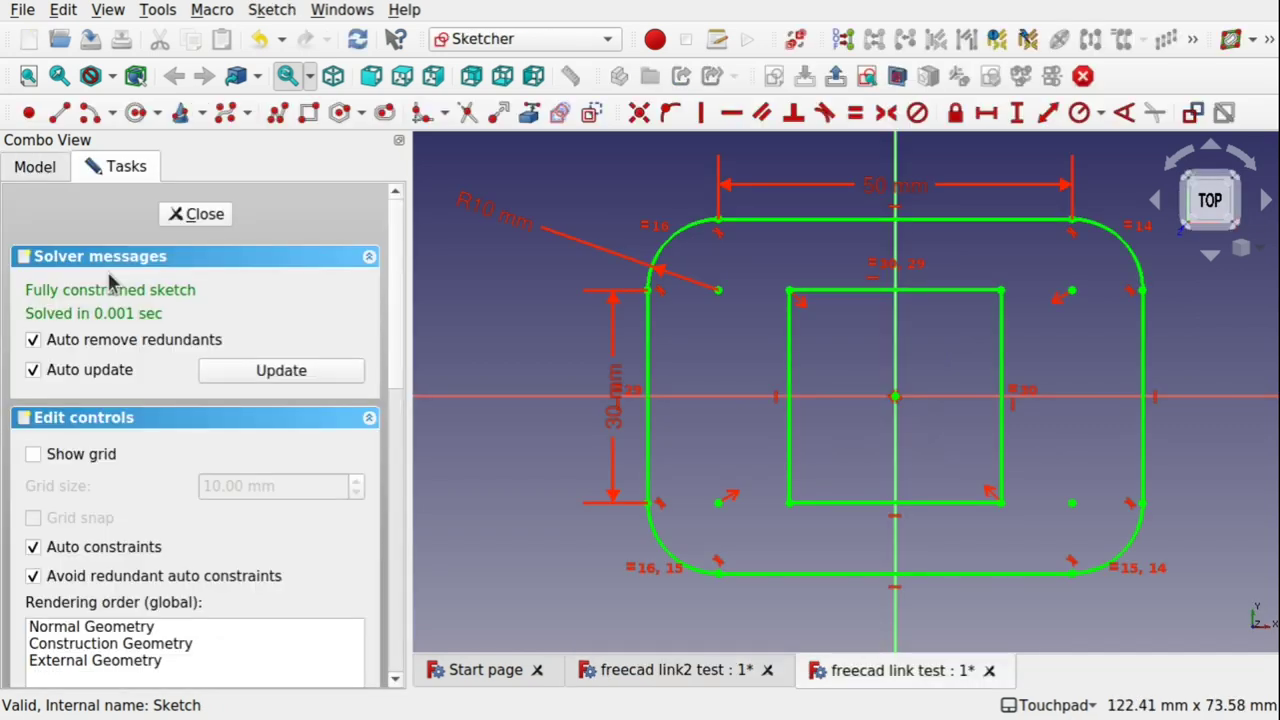
left_click(310, 118)
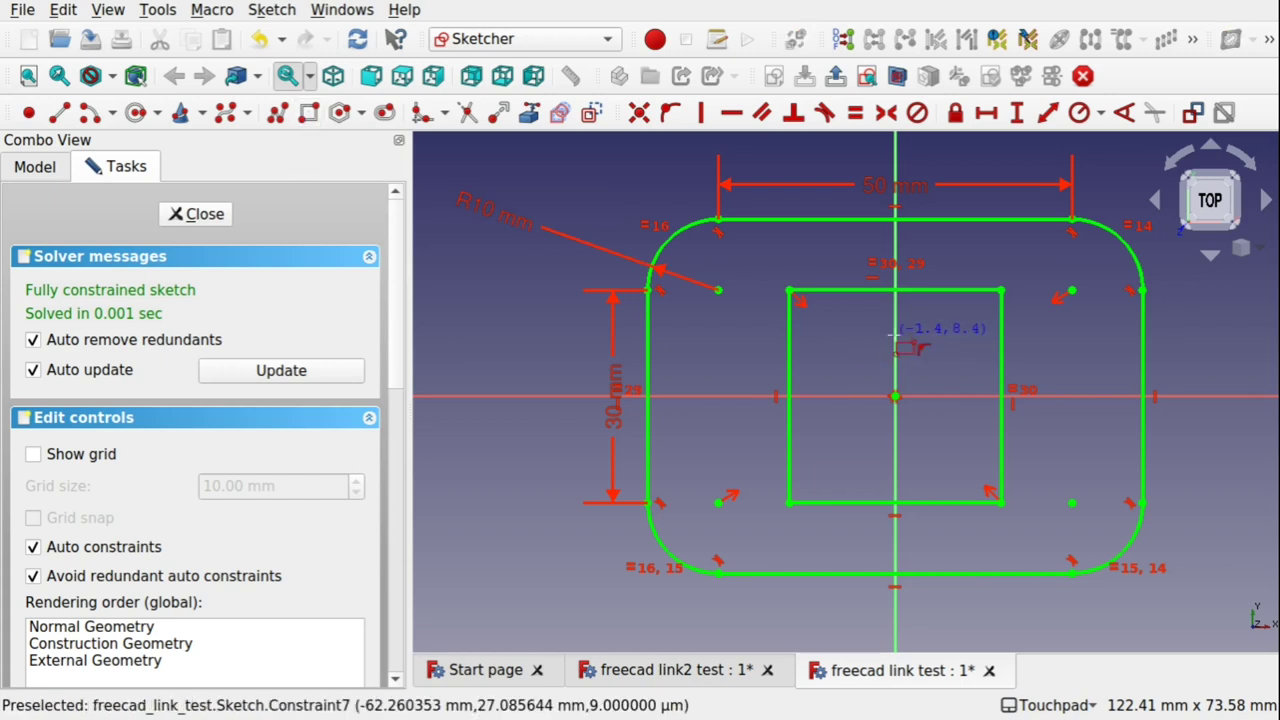
left_click(930, 343)
left_click(985, 384)
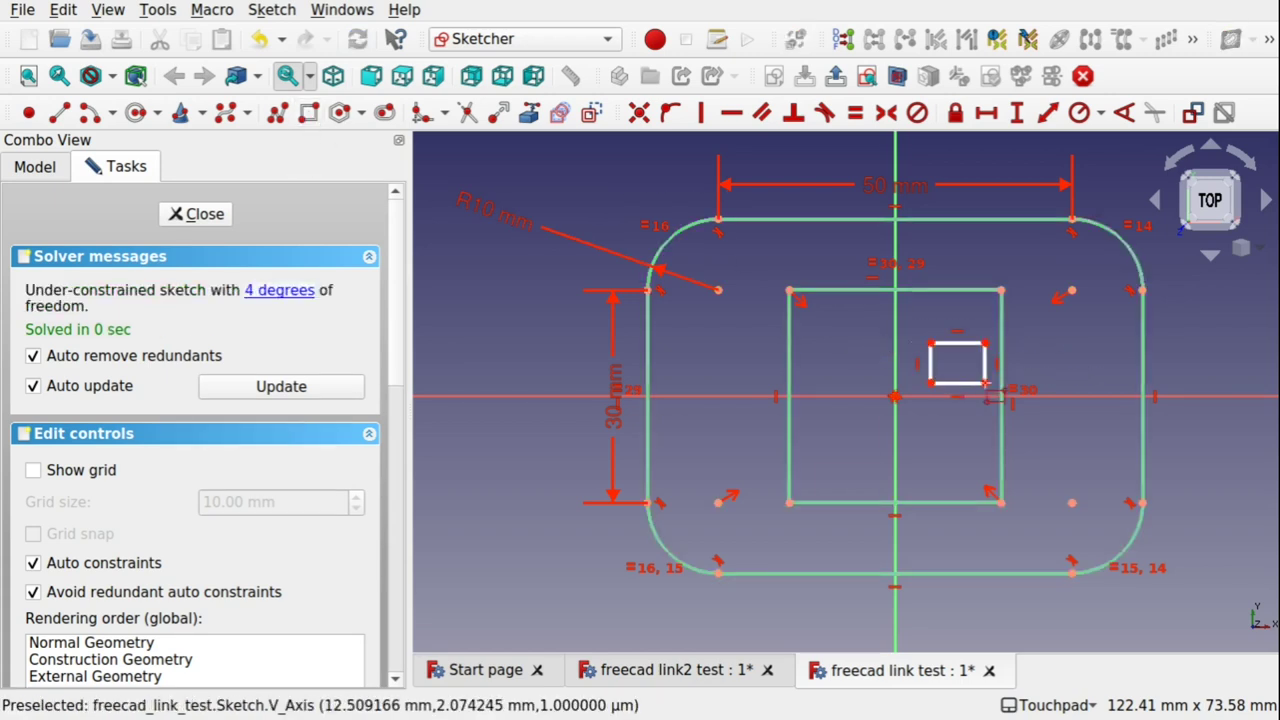
left_click(197, 214)
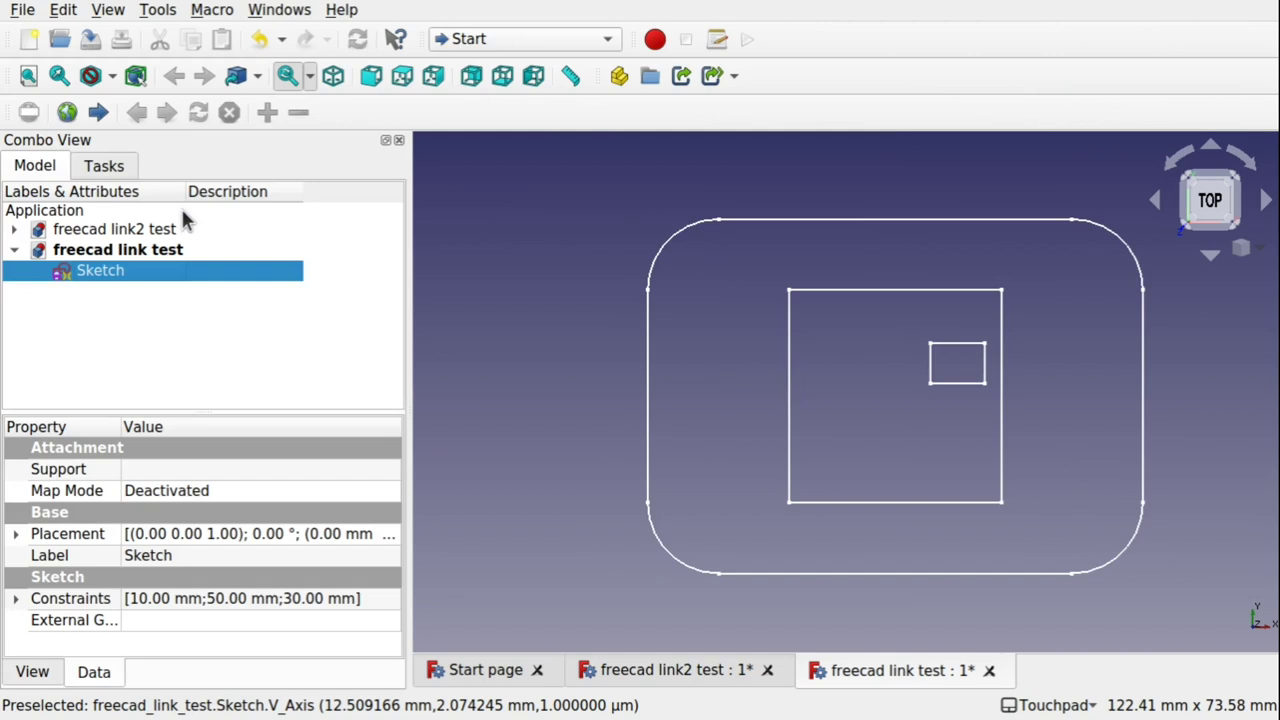
Refresh freecad link2 test from the Edit menu so the part picks up the new block.
left_click(114, 229)
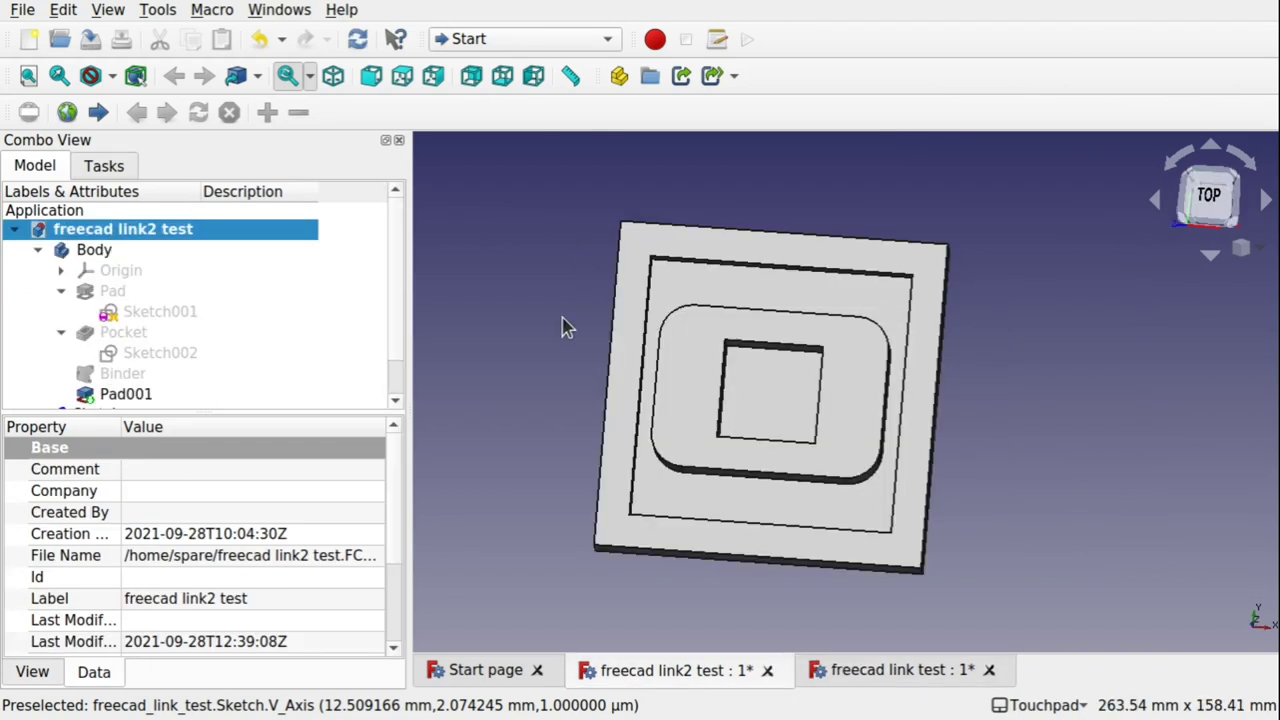
left_click(66, 10)
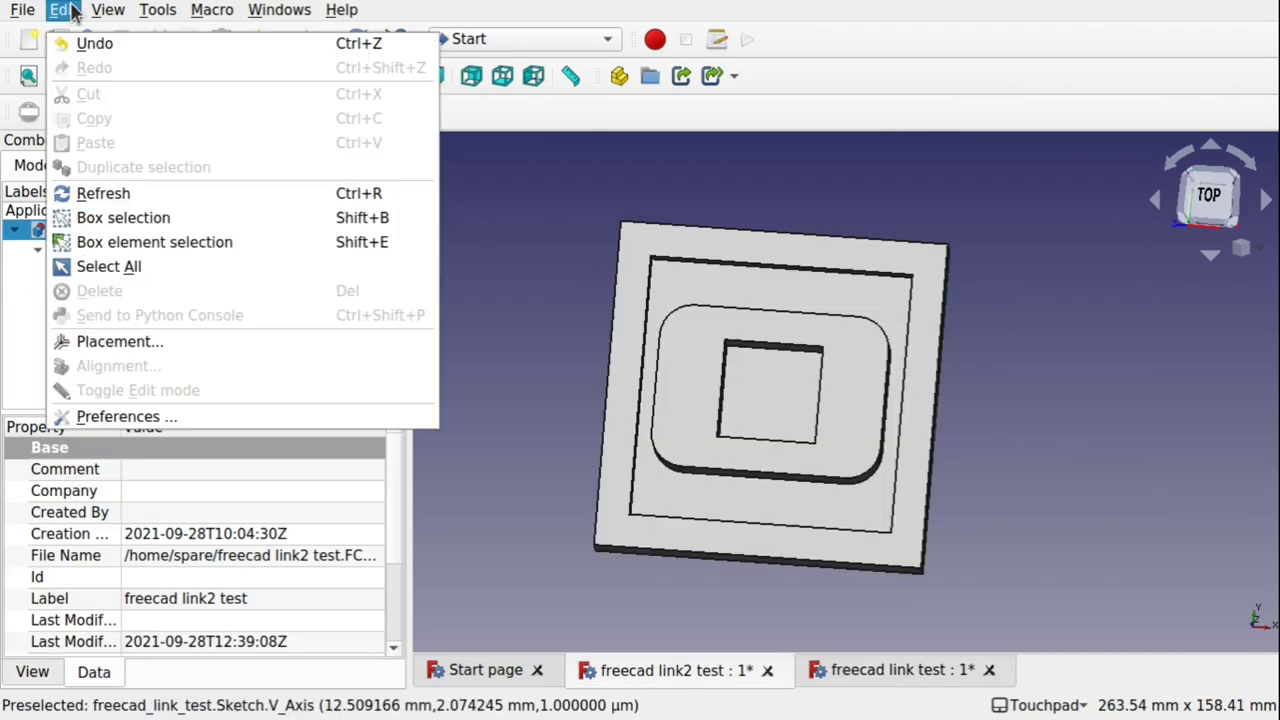
left_click(147, 195)
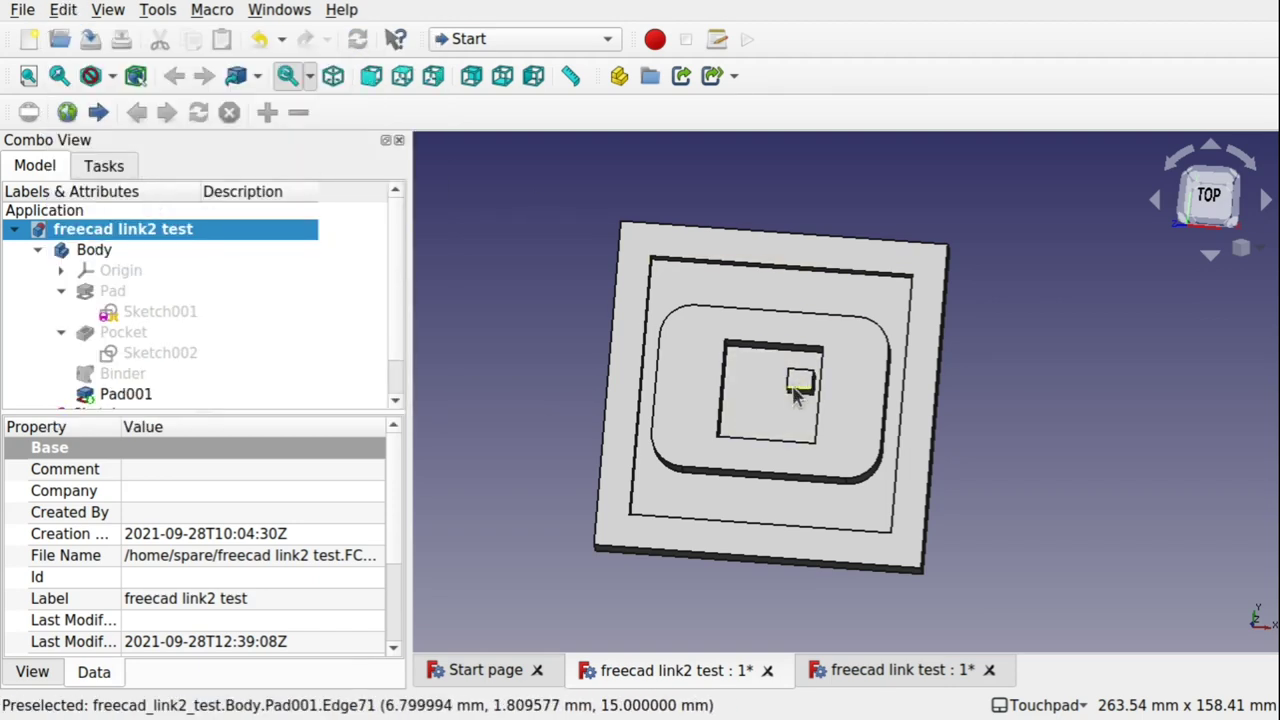
Tilt the view and select the shared Sketch under freecad link test in the tree.
key("alt")
key("alt")
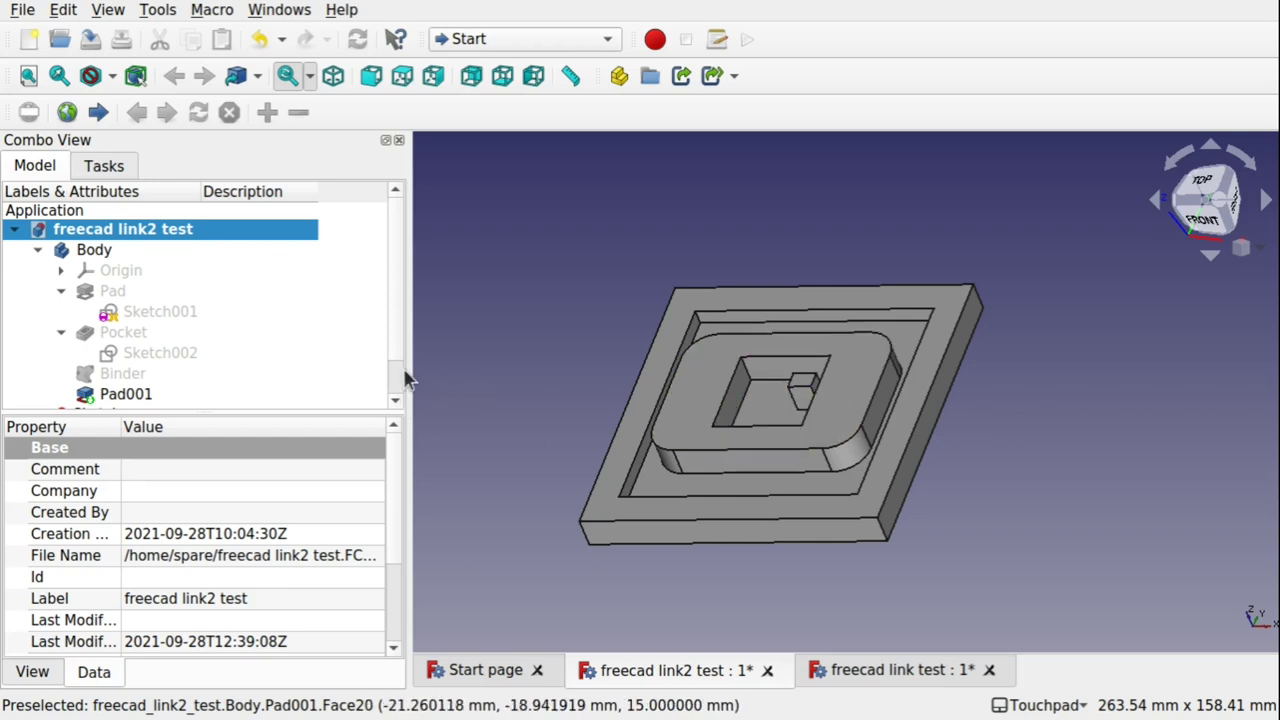
scroll(399, 372, "down", 1)
left_click(14, 396)
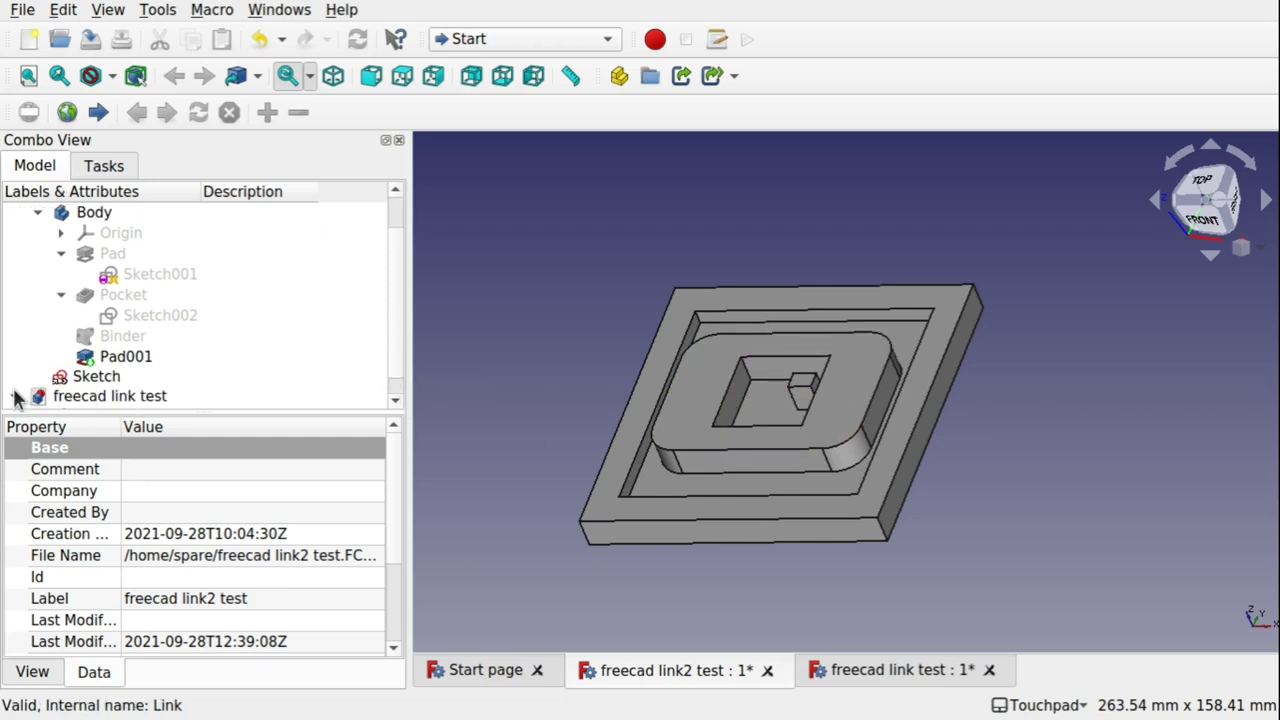
scroll(393, 362, "down", 1)
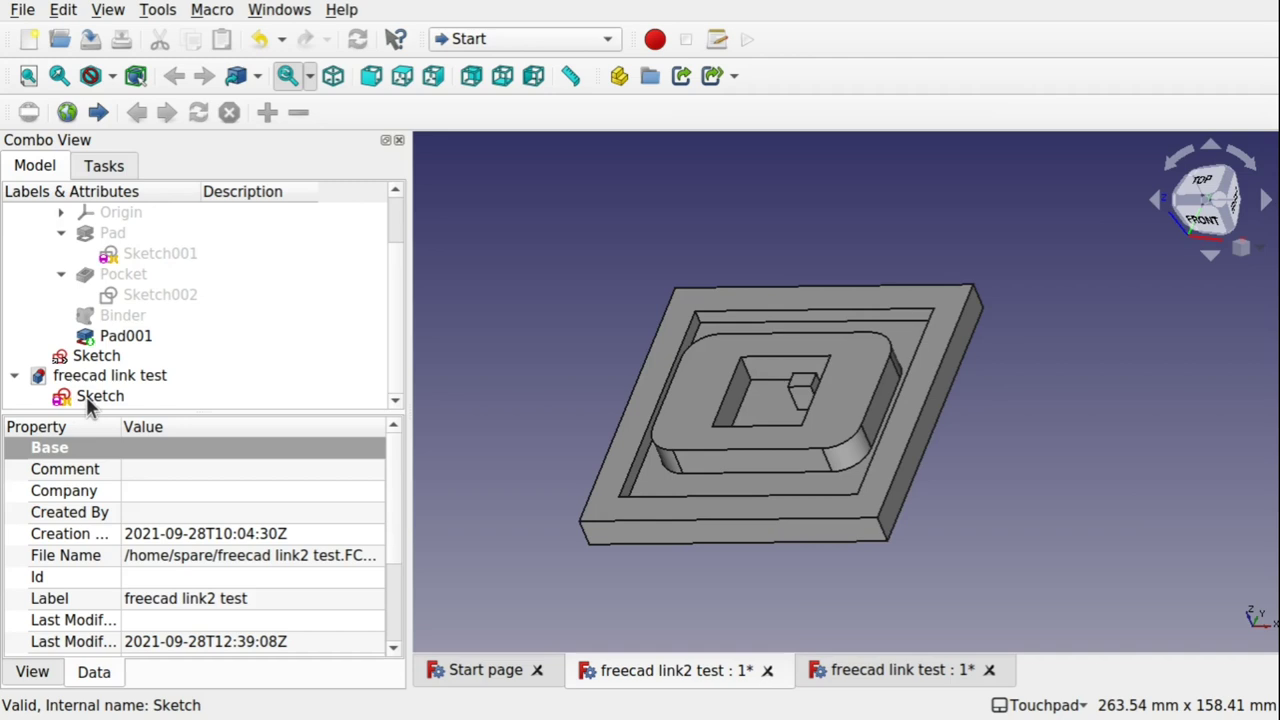
left_click(86, 396)
Add a small hexagon to the shared Sketch with the regular polygon tool.
double_click(92, 272)
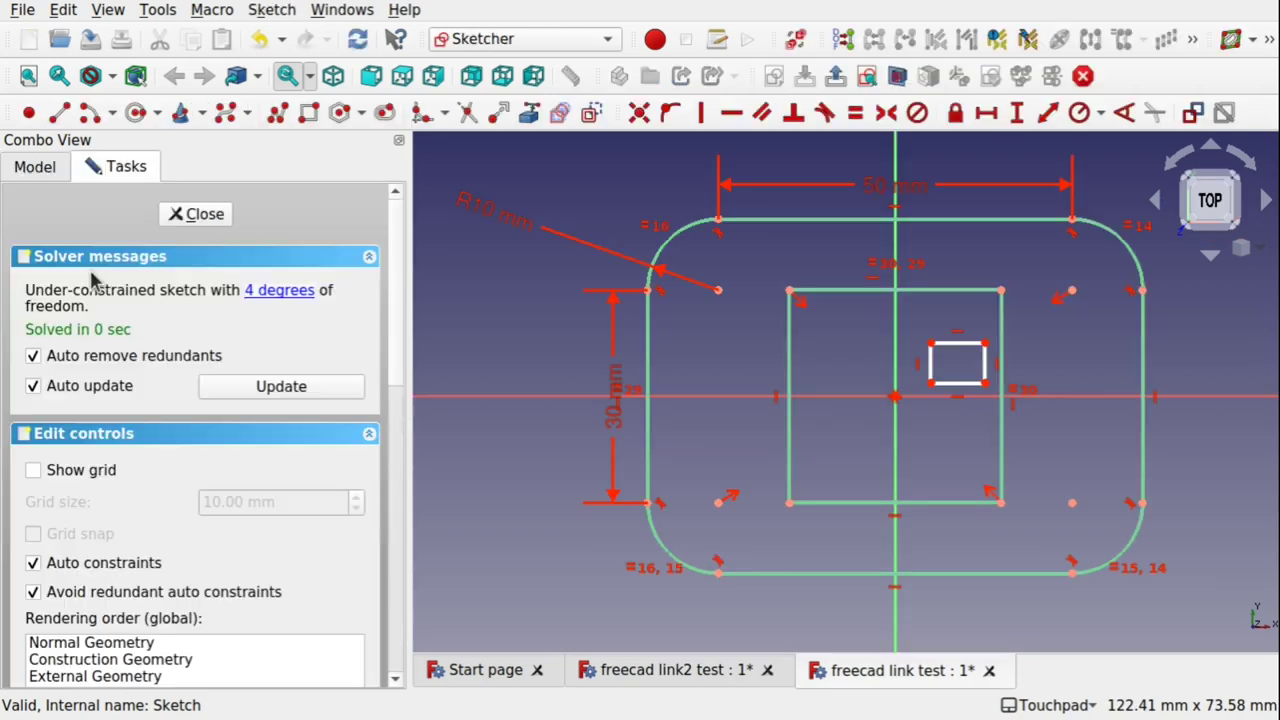
left_click(340, 113)
left_click(822, 434)
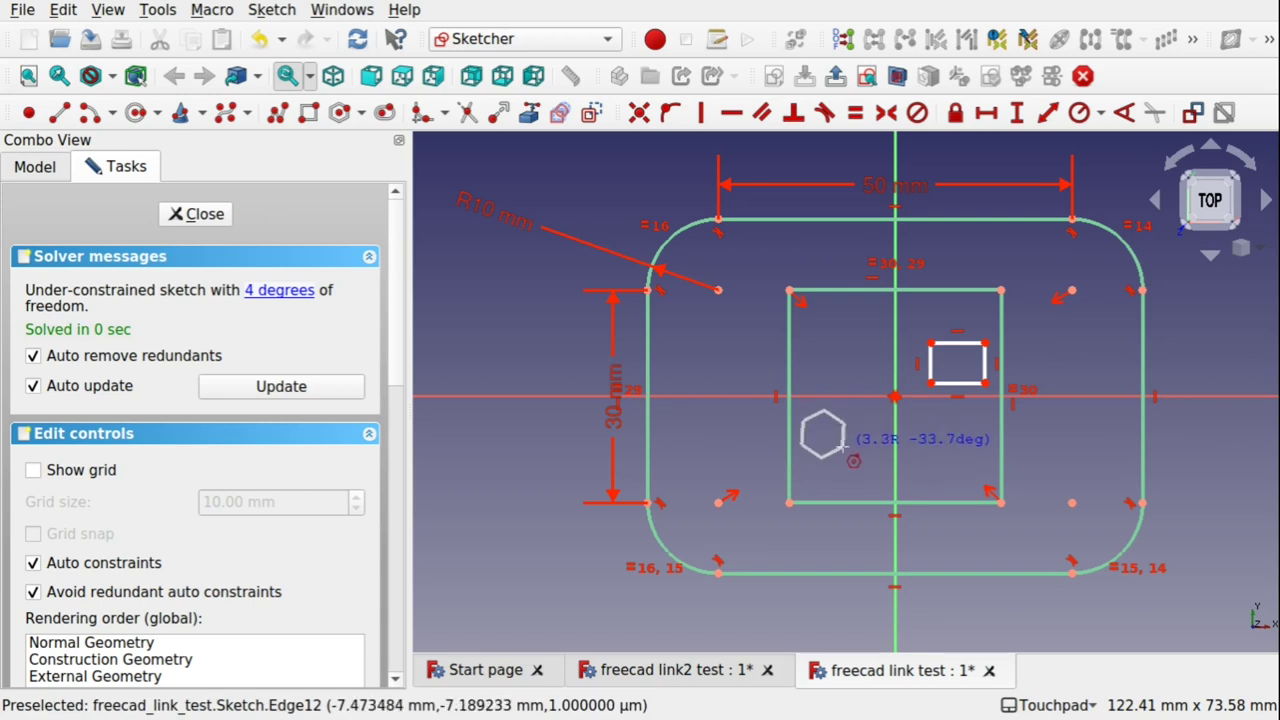
left_click(853, 460)
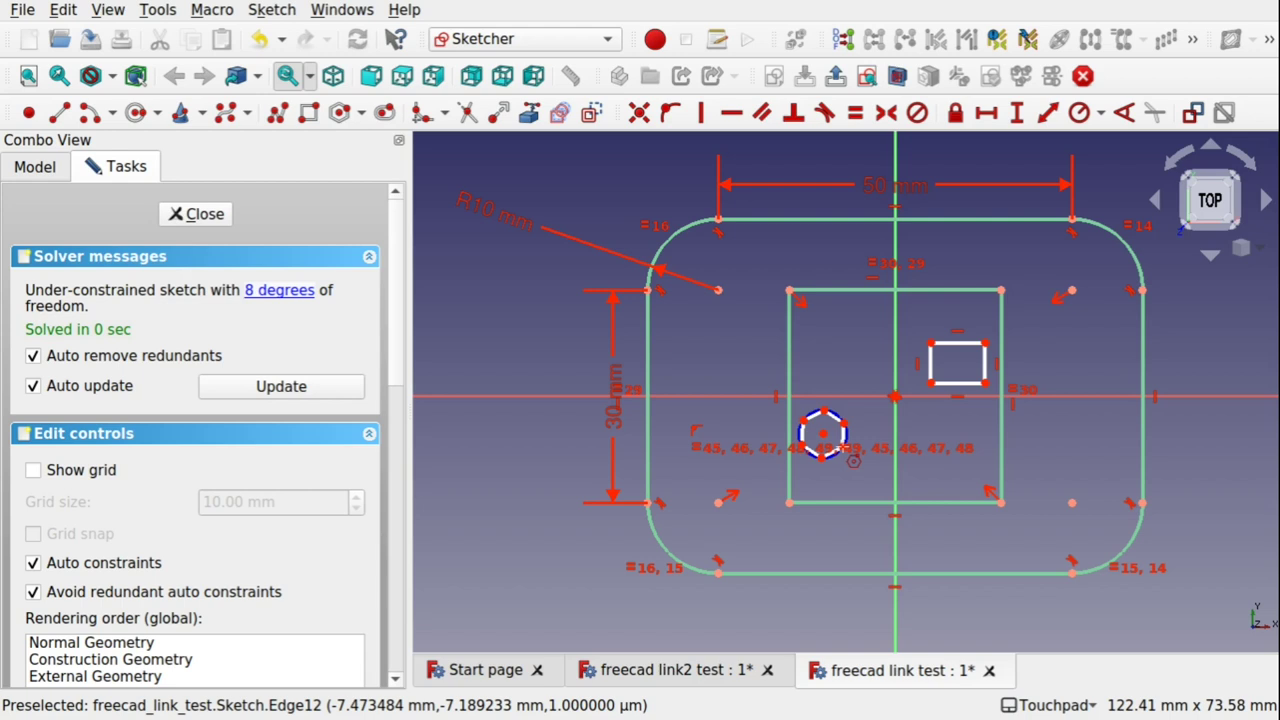
left_click(205, 214)
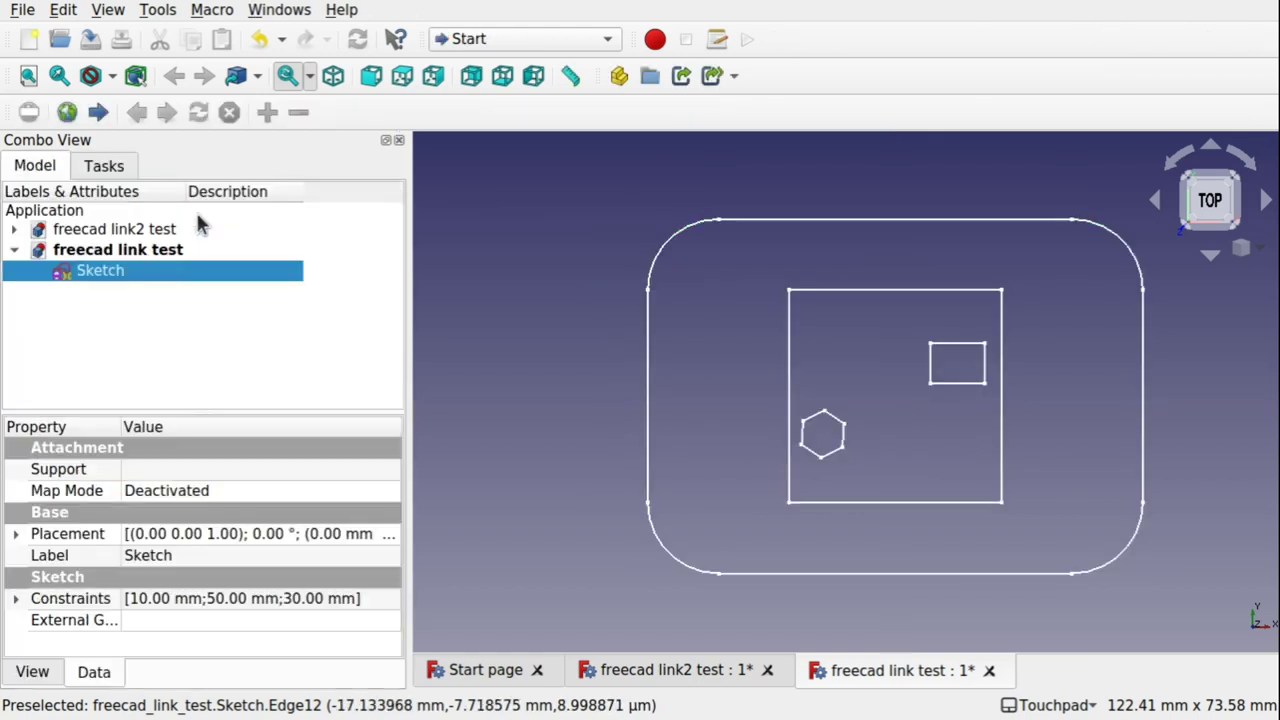
Select Pad001 in freecad link2 test and recompute with Ctrl+R to show the hexagonal post.
left_click(113, 251)
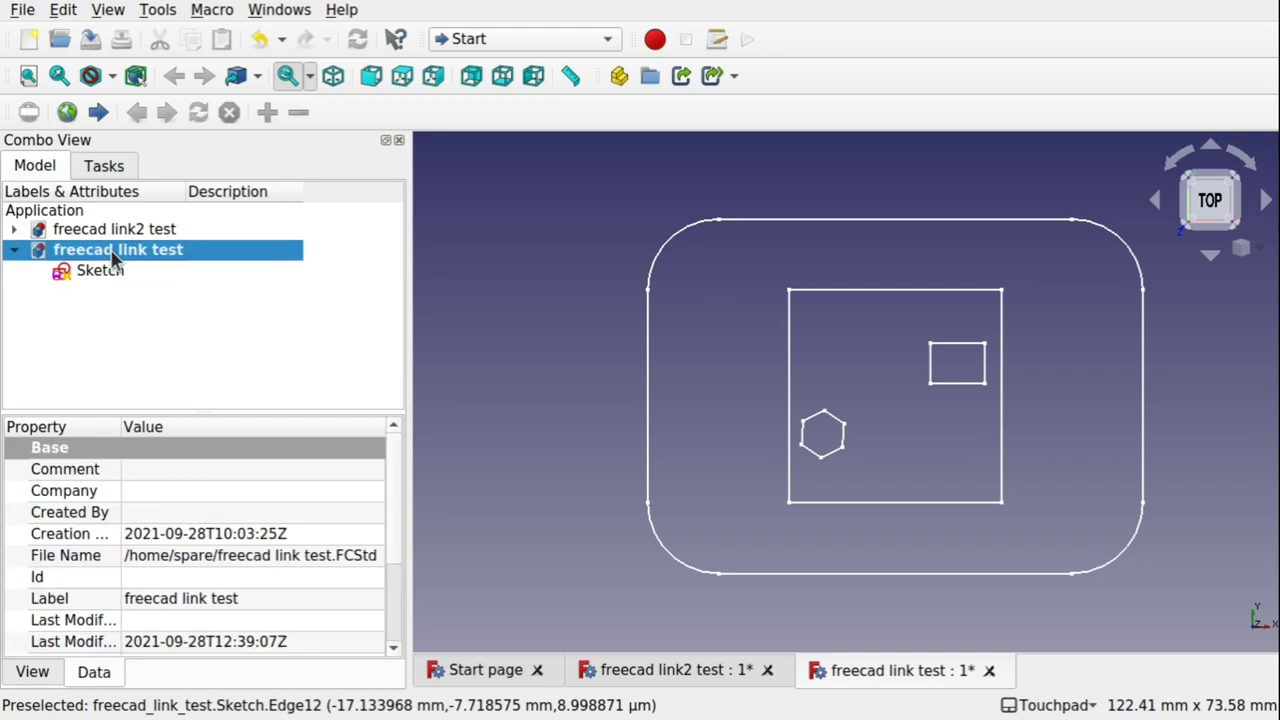
left_click(14, 229)
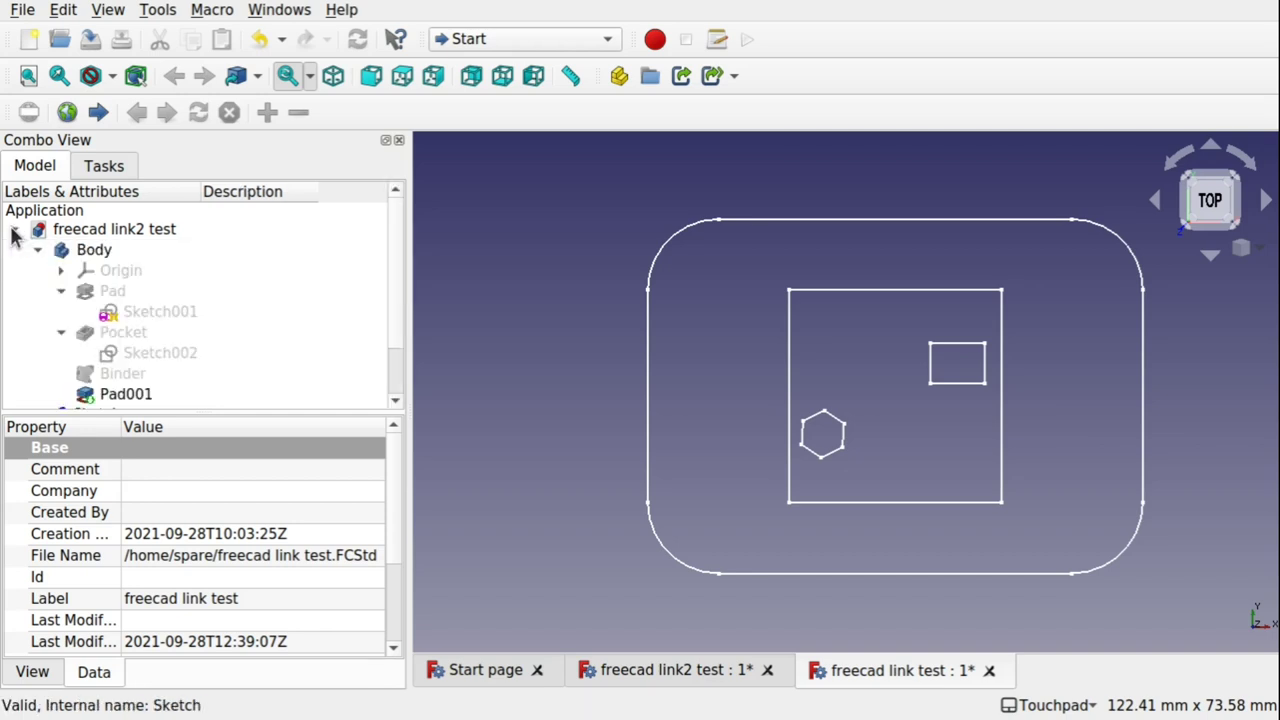
left_click(138, 374)
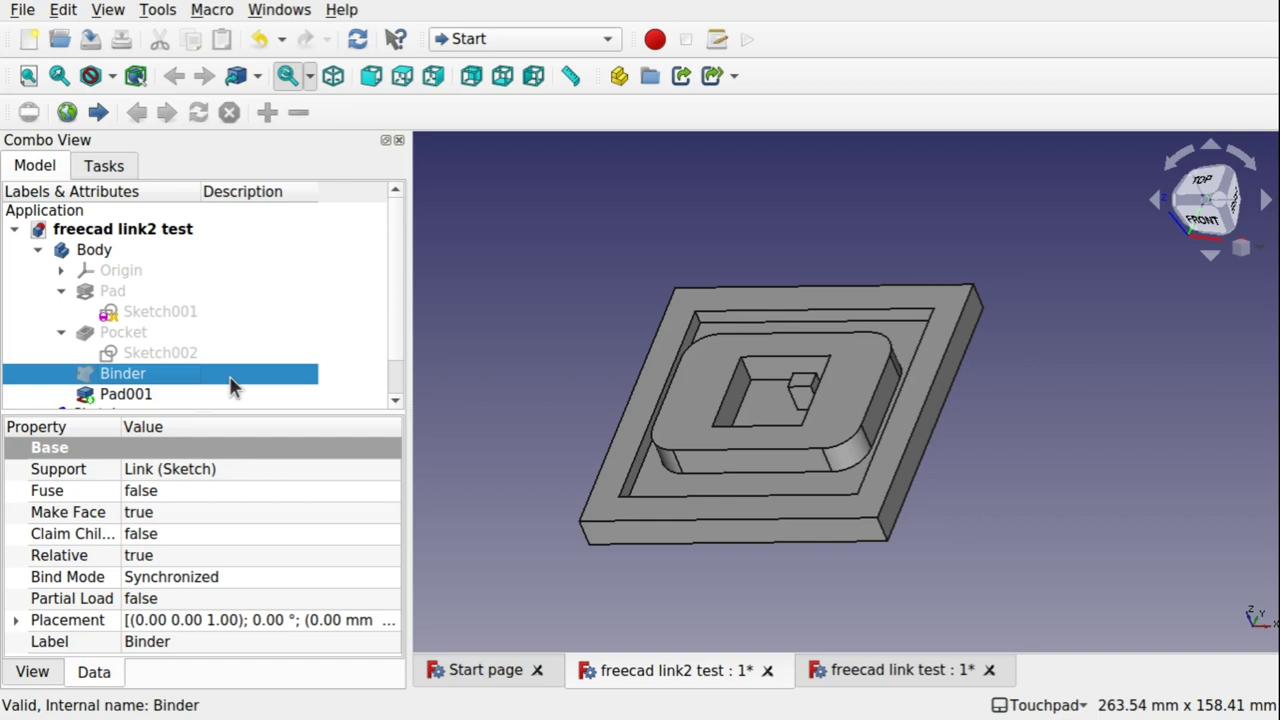
scroll(392, 322, "down", 1)
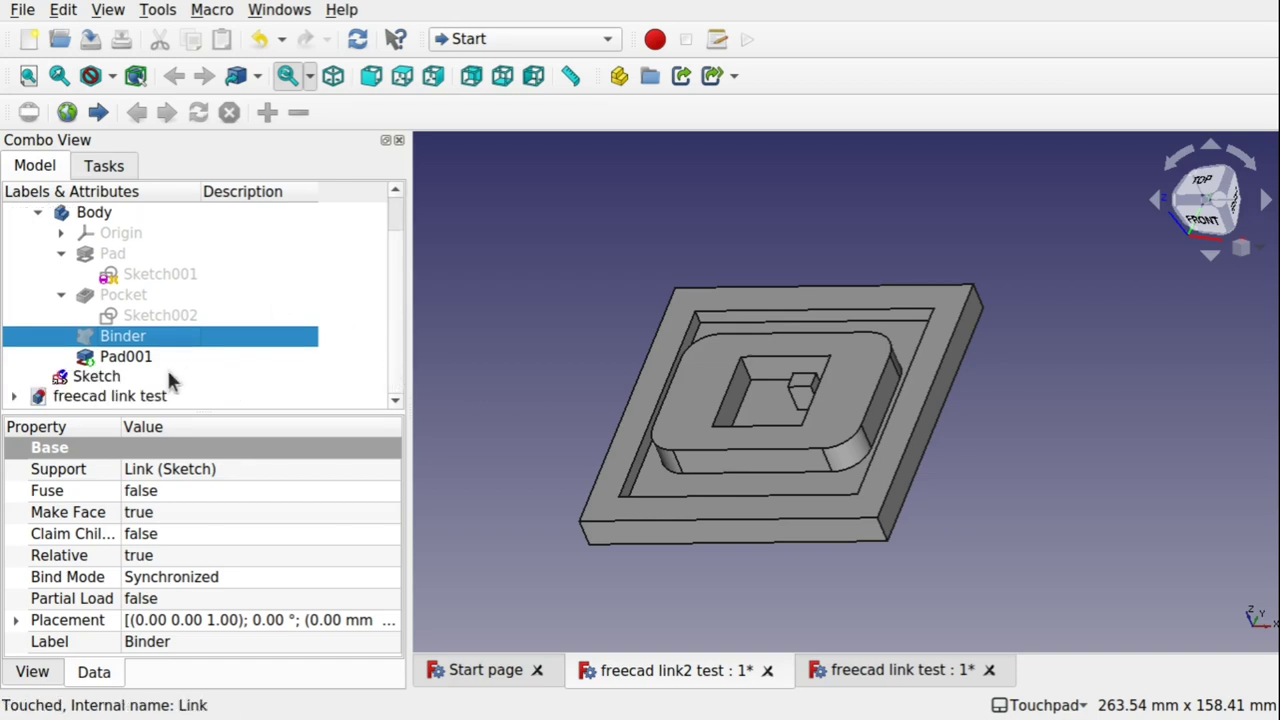
left_click(655, 370)
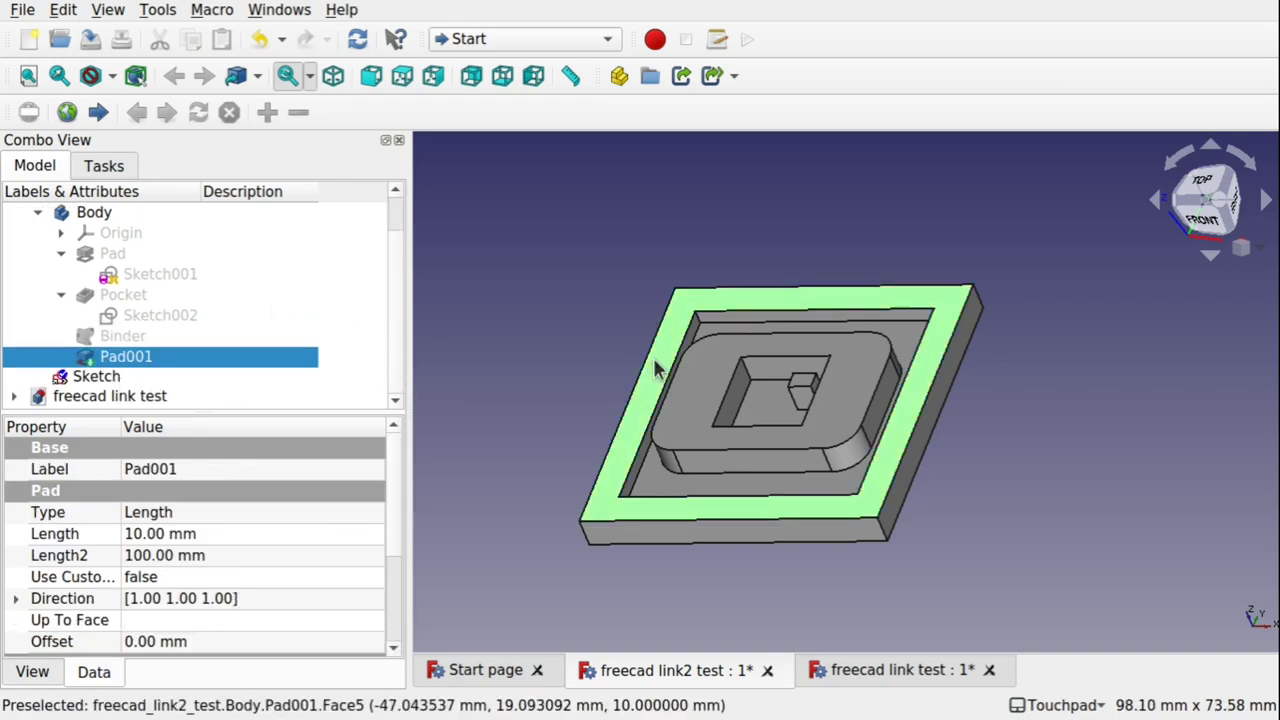
key("ctrl+r")
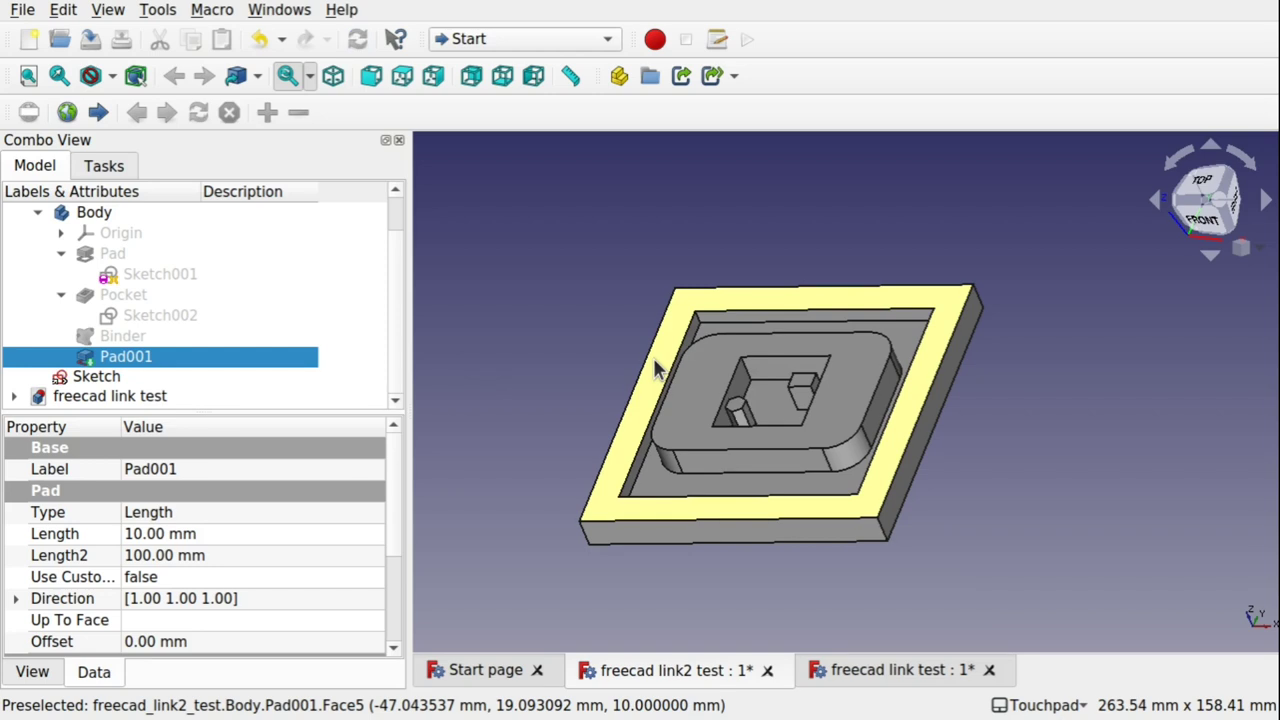
left_click_drag(655, 370, 769, 451)
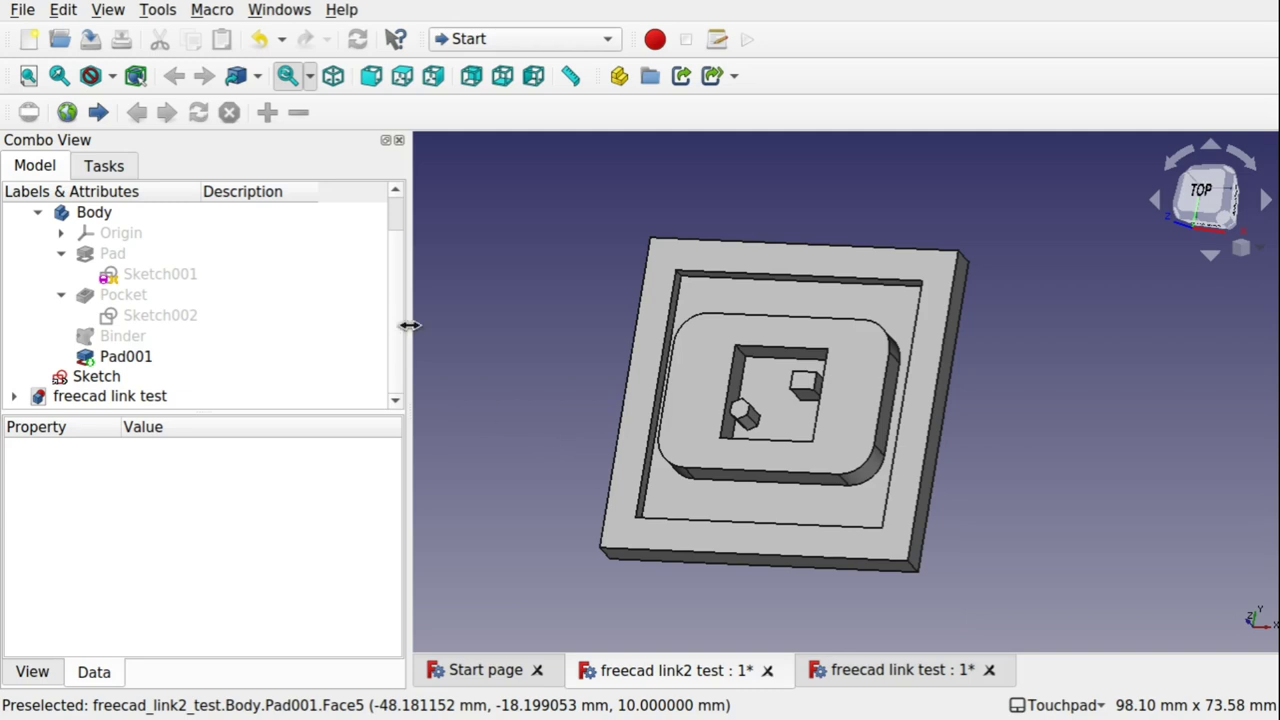
Collapse freecad link2 test and inspect the original Sketch in freecad link test.
scroll(400, 300, "up", 1)
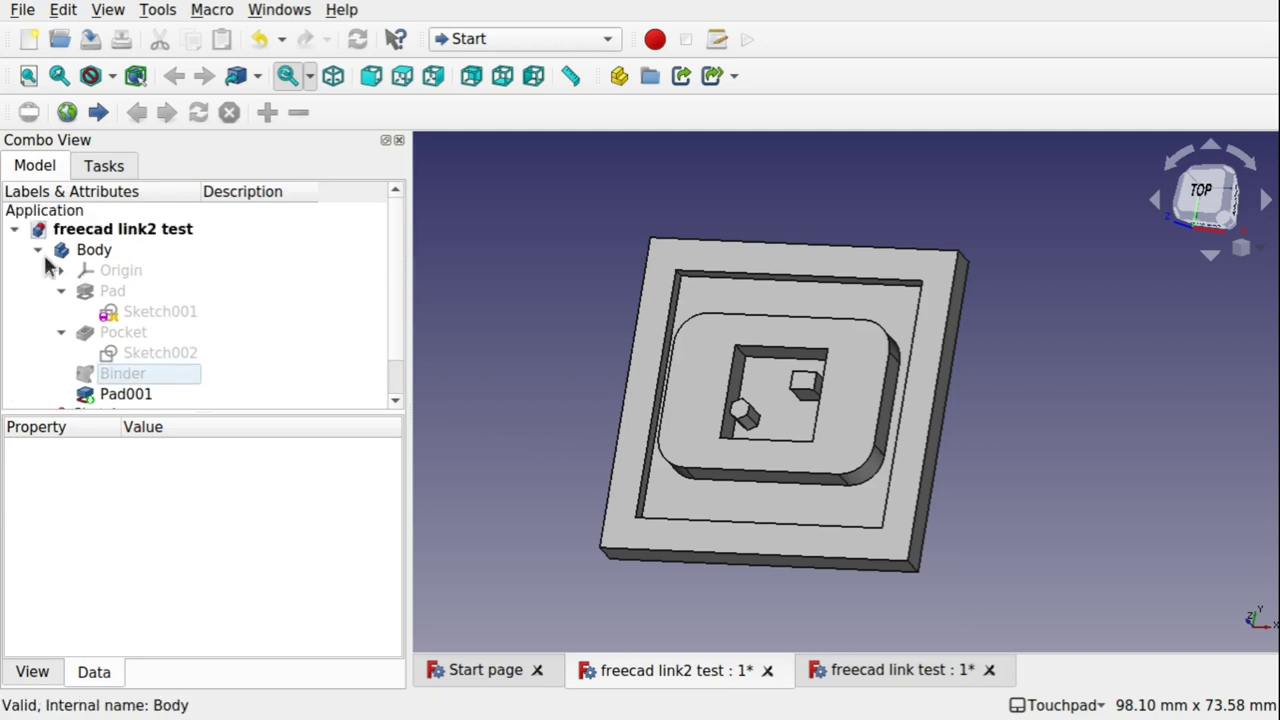
left_click(14, 232)
left_click(90, 233)
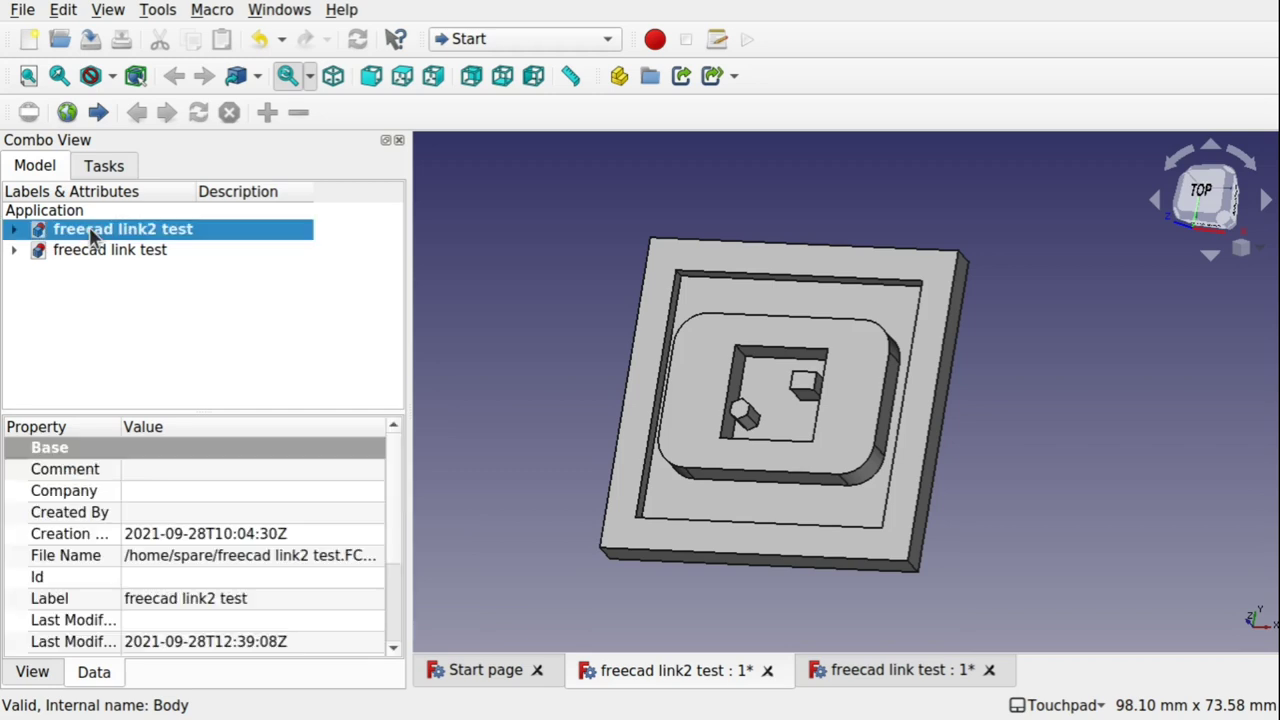
left_click(104, 251)
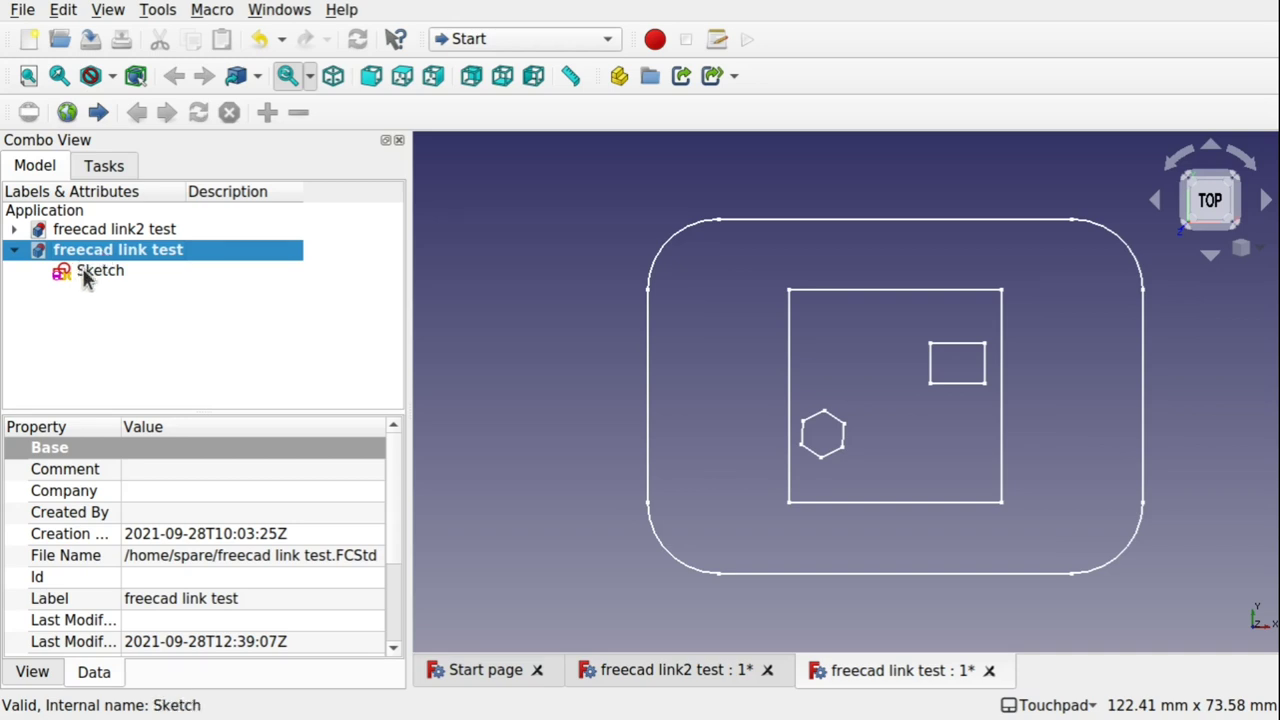
left_click(85, 277)
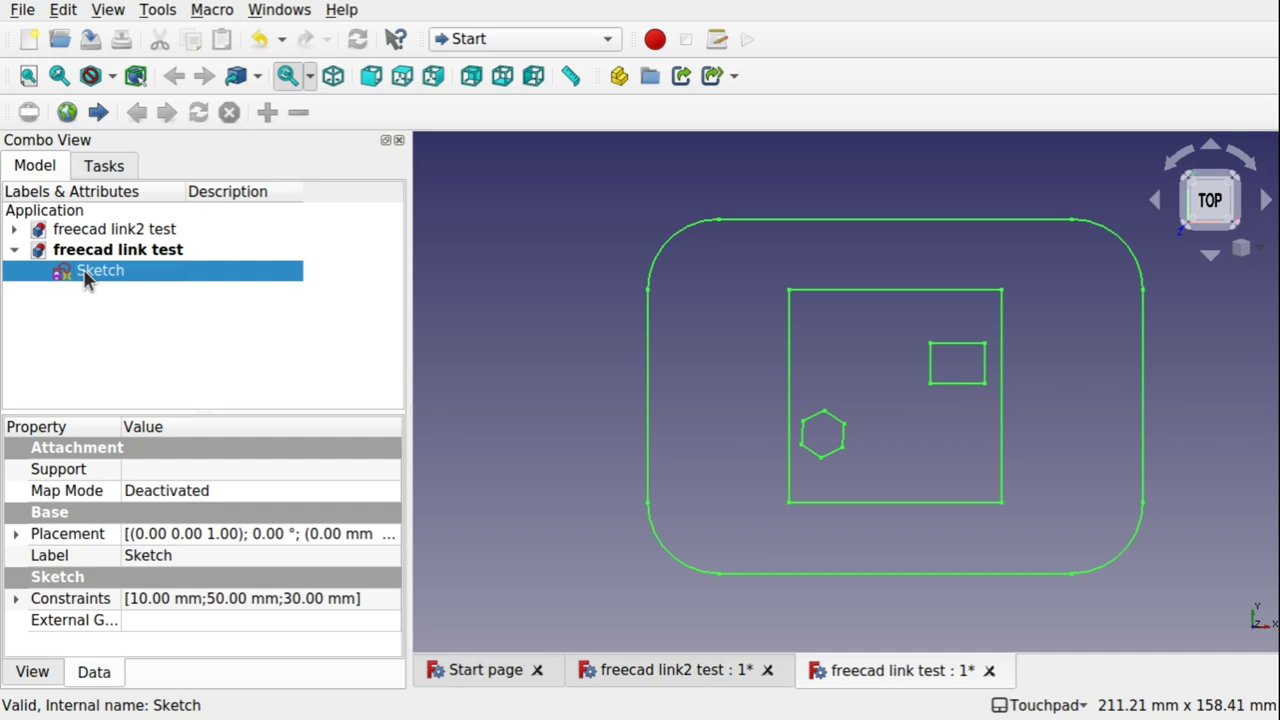
left_click(102, 304)
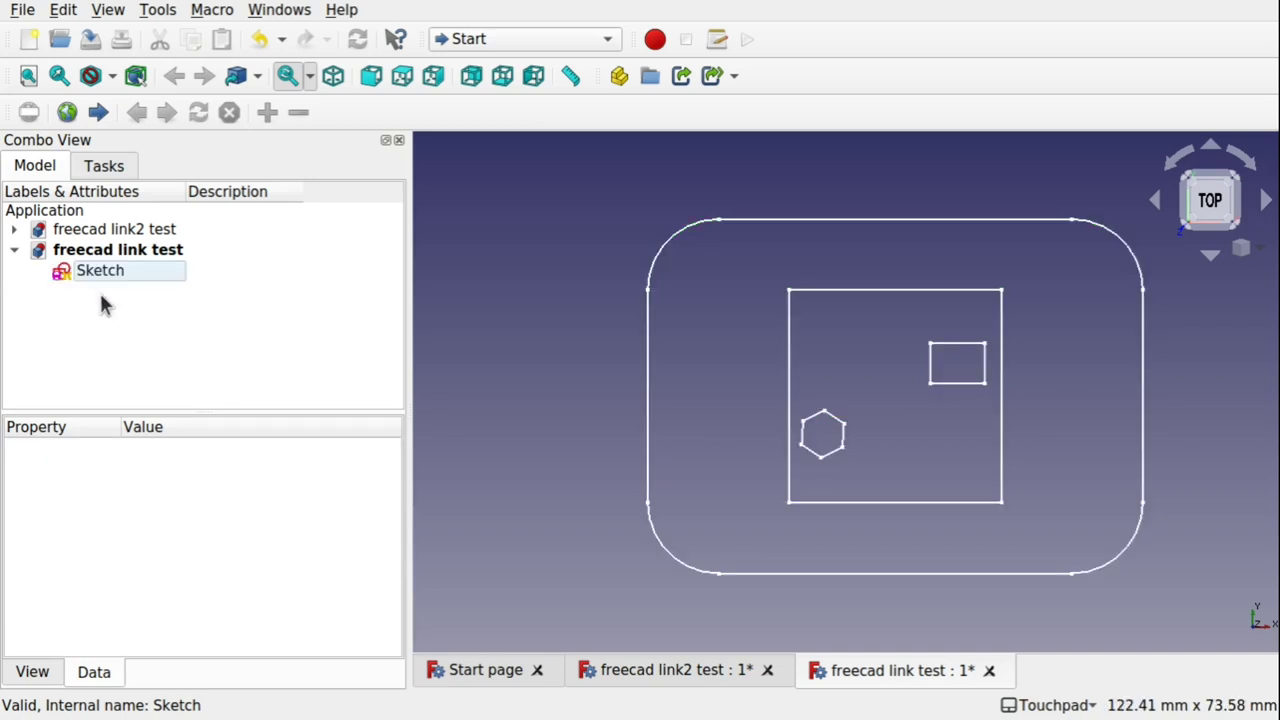
Expand freecad link2 test and make it the active document.
left_click(80, 252)
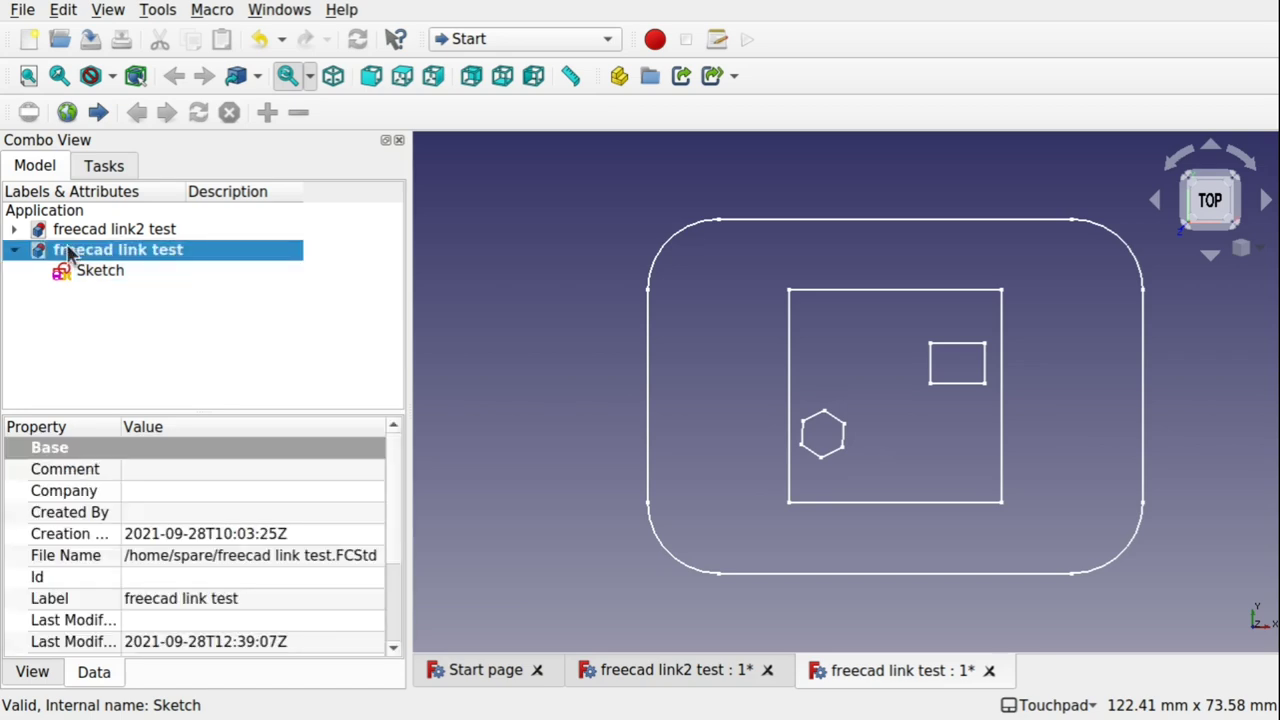
left_click(15, 230)
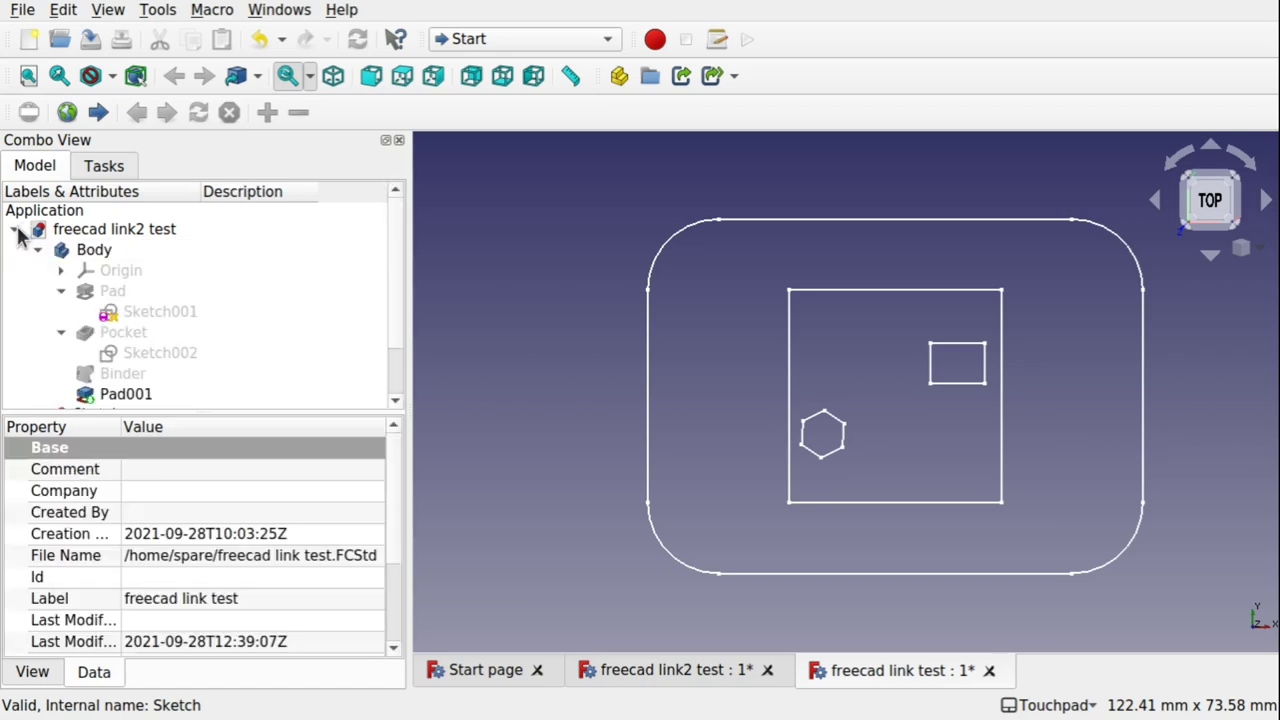
left_click(113, 230)
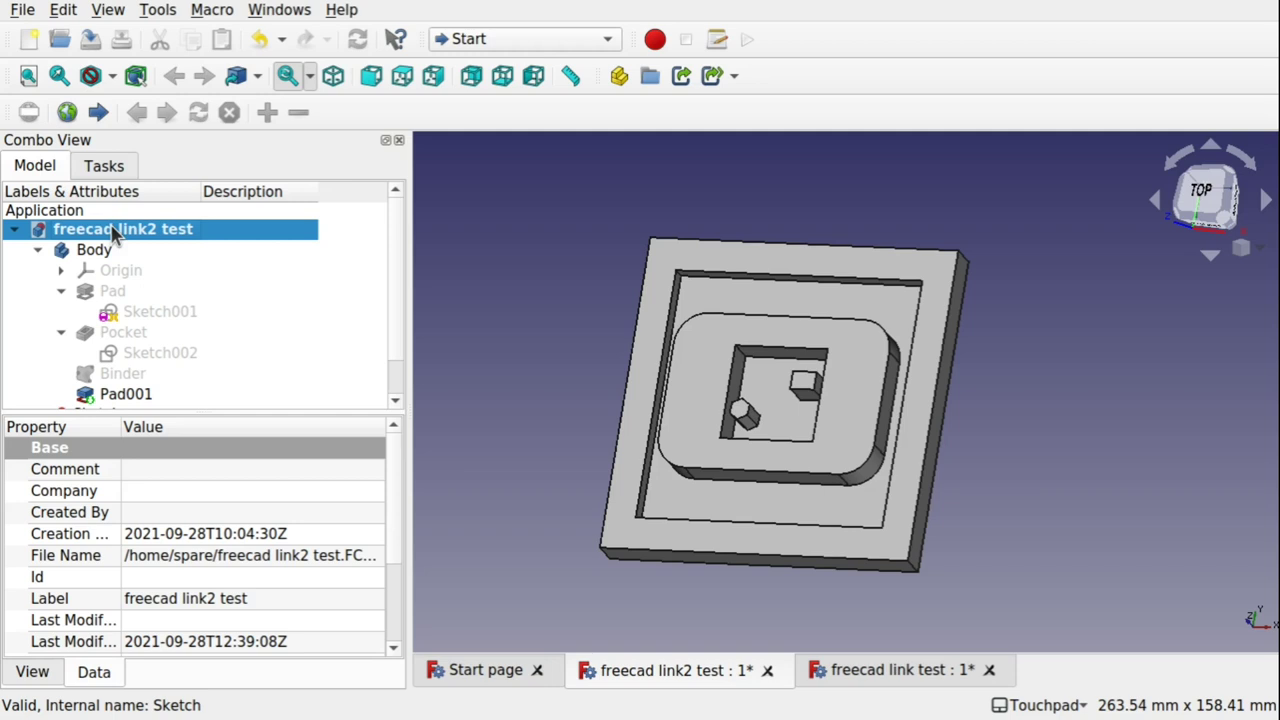
Hide the bound Sketch link's outline and show the base Pad solid.
left_click(95, 255)
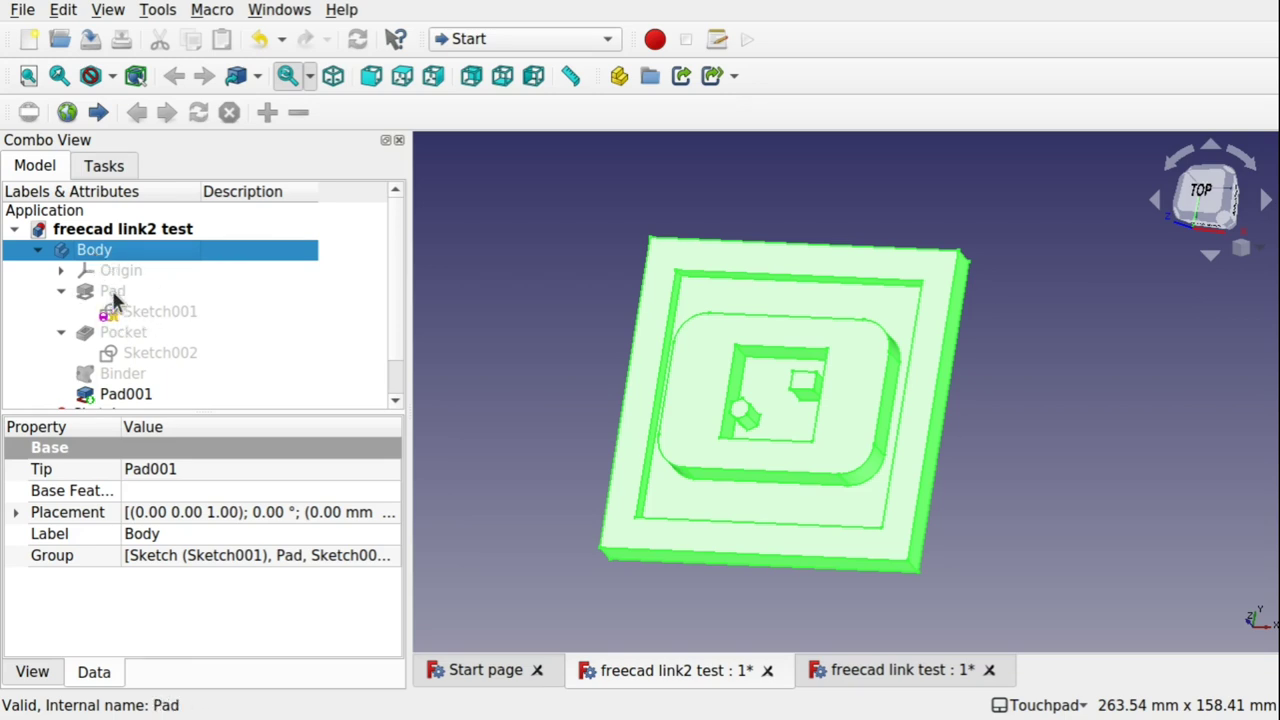
left_click(118, 396)
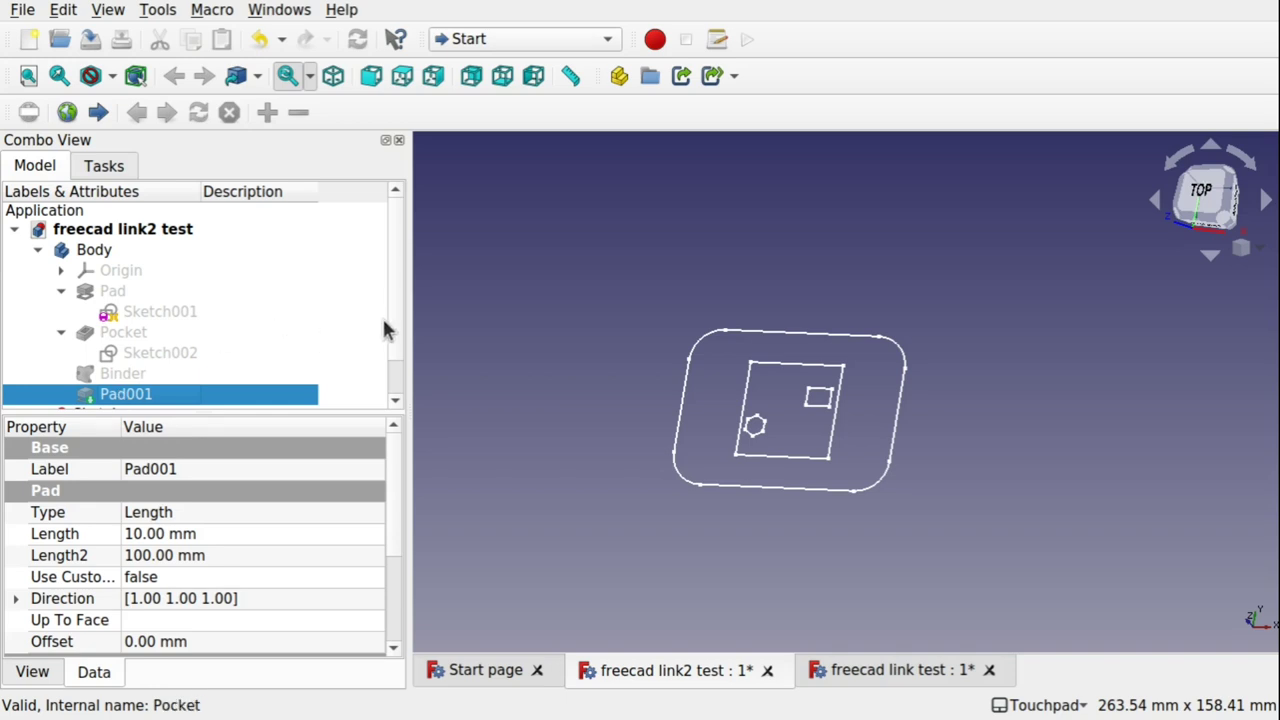
scroll(393, 360, "down", 1)
left_click(116, 378)
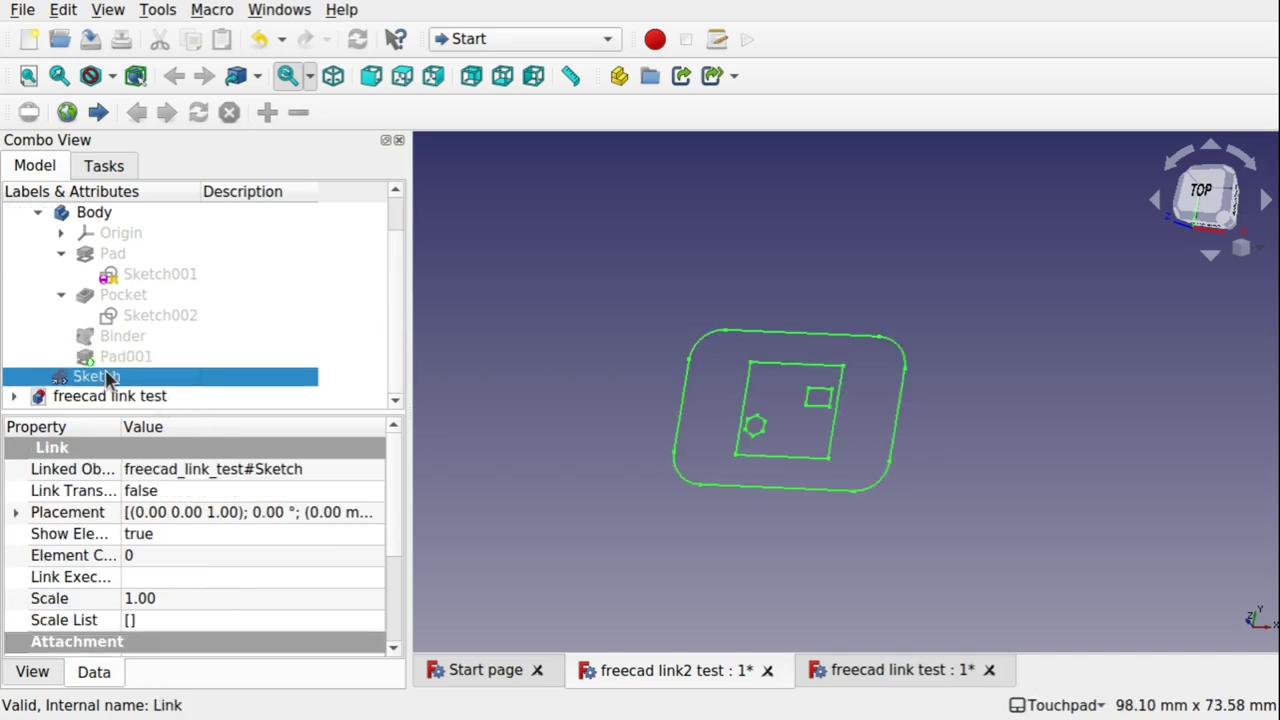
key("space")
scroll(398, 214, "up", 1)
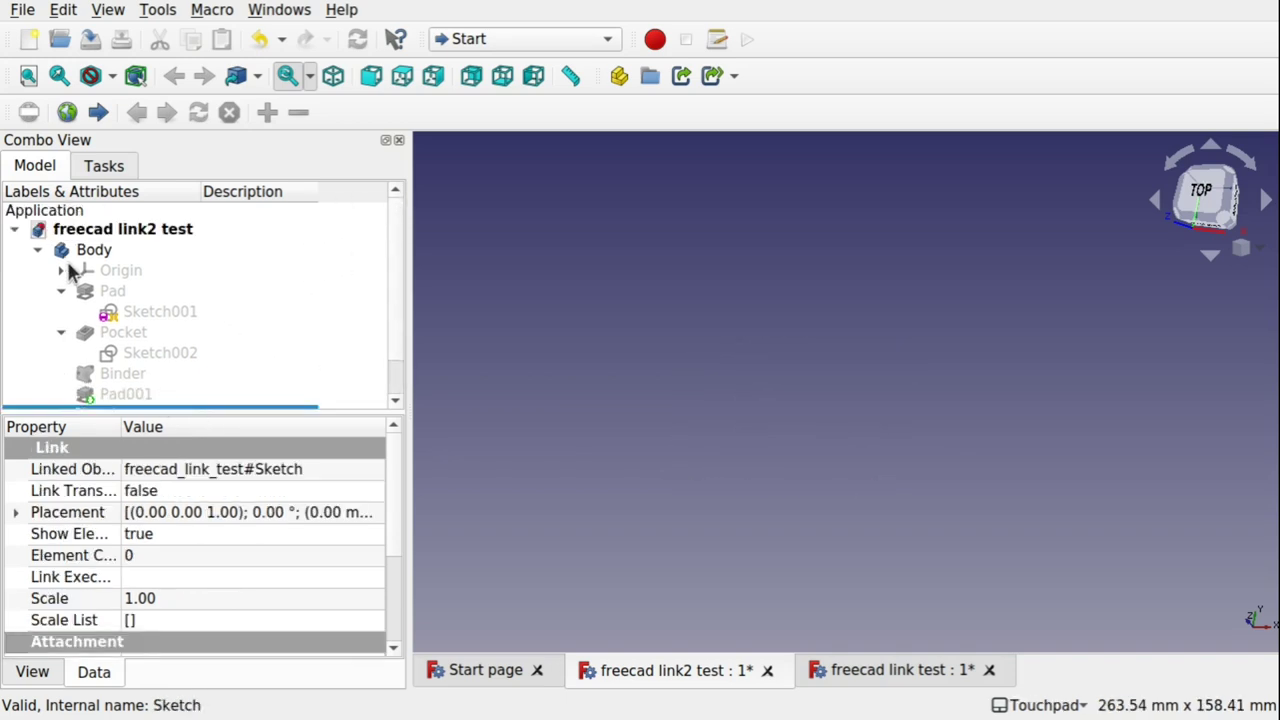
left_click(124, 296)
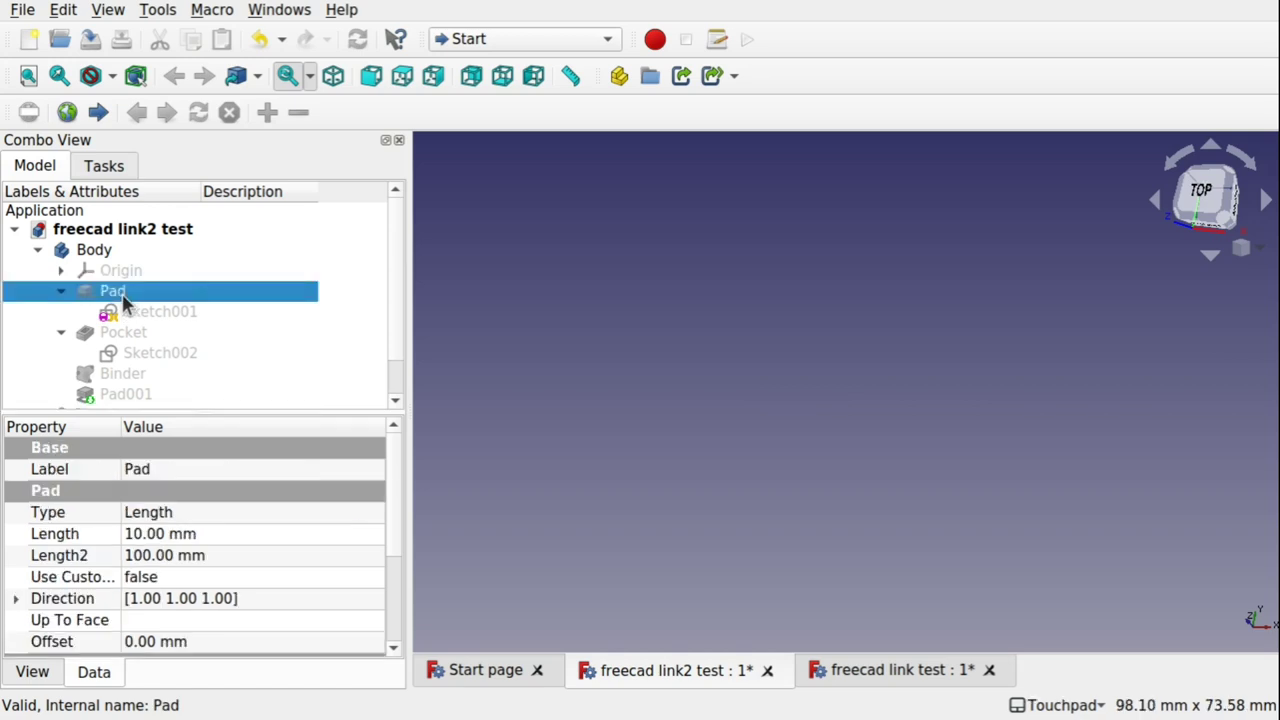
key("space")
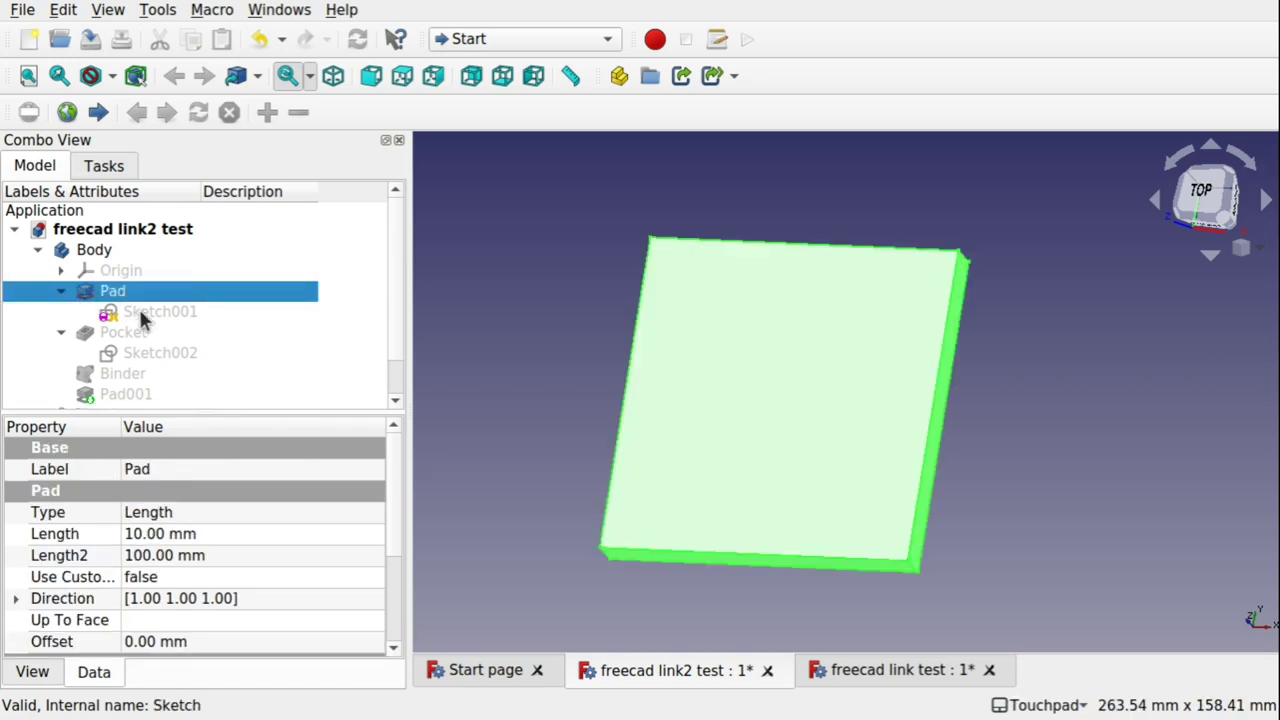
Review the 100 mm Sketch001 and 80 mm Sketch002, and show the Pocket result.
double_click(141, 316)
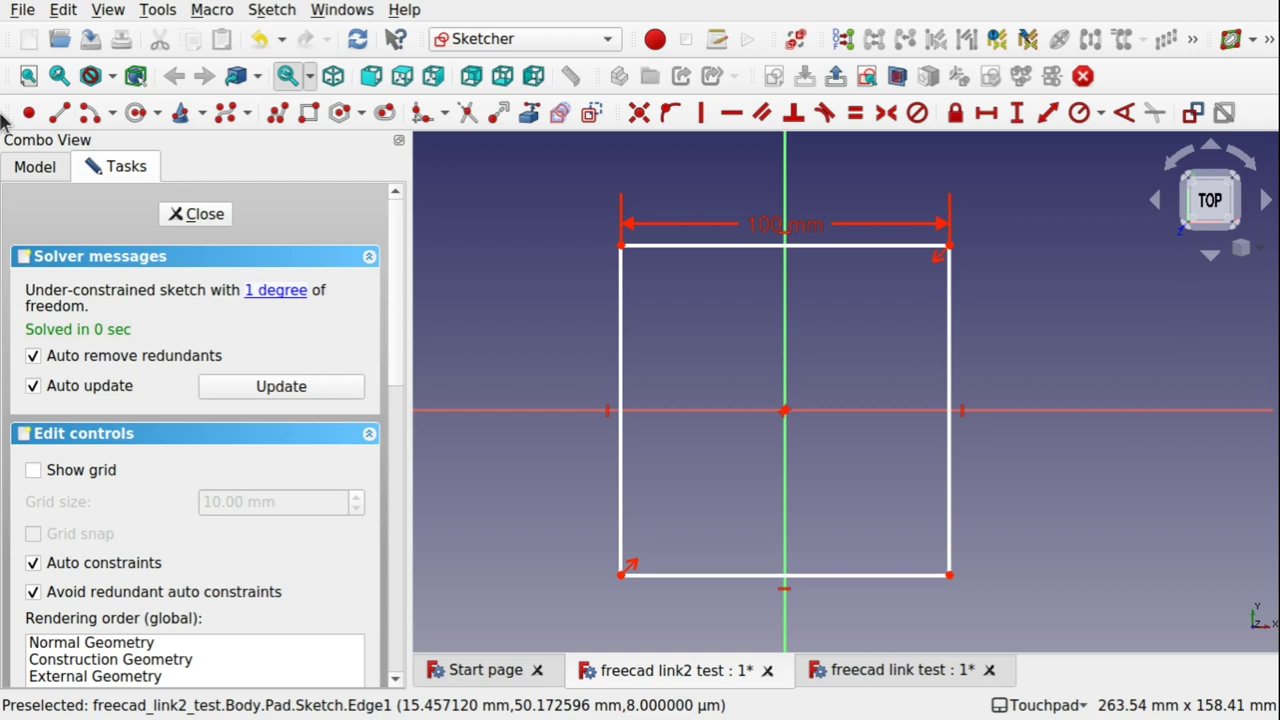
left_click(198, 214)
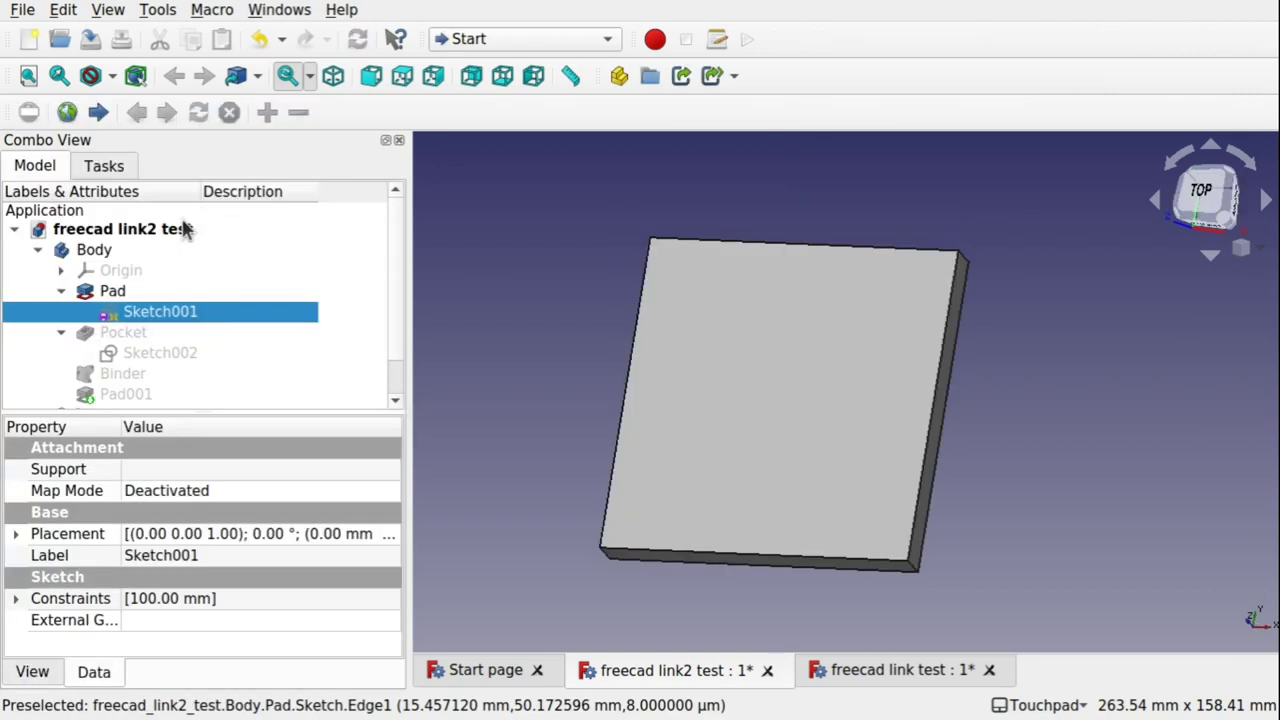
left_click(107, 330)
key("space")
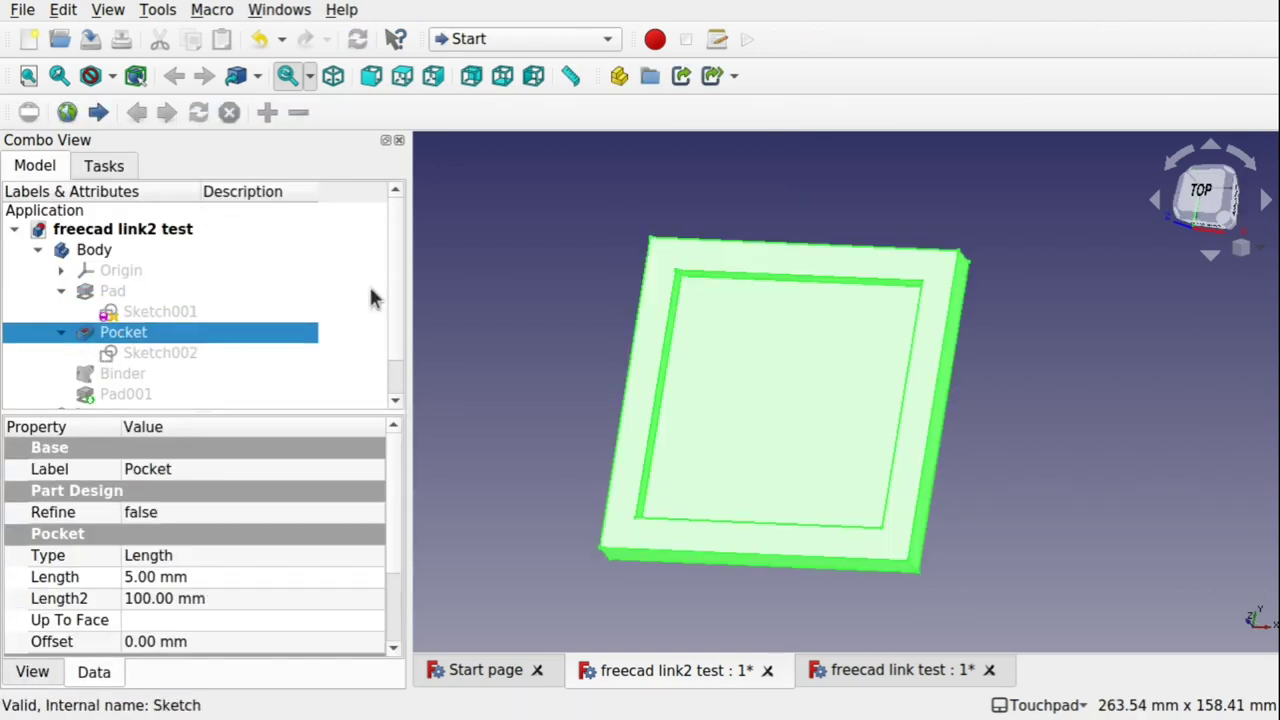
left_click(451, 297)
double_click(142, 354)
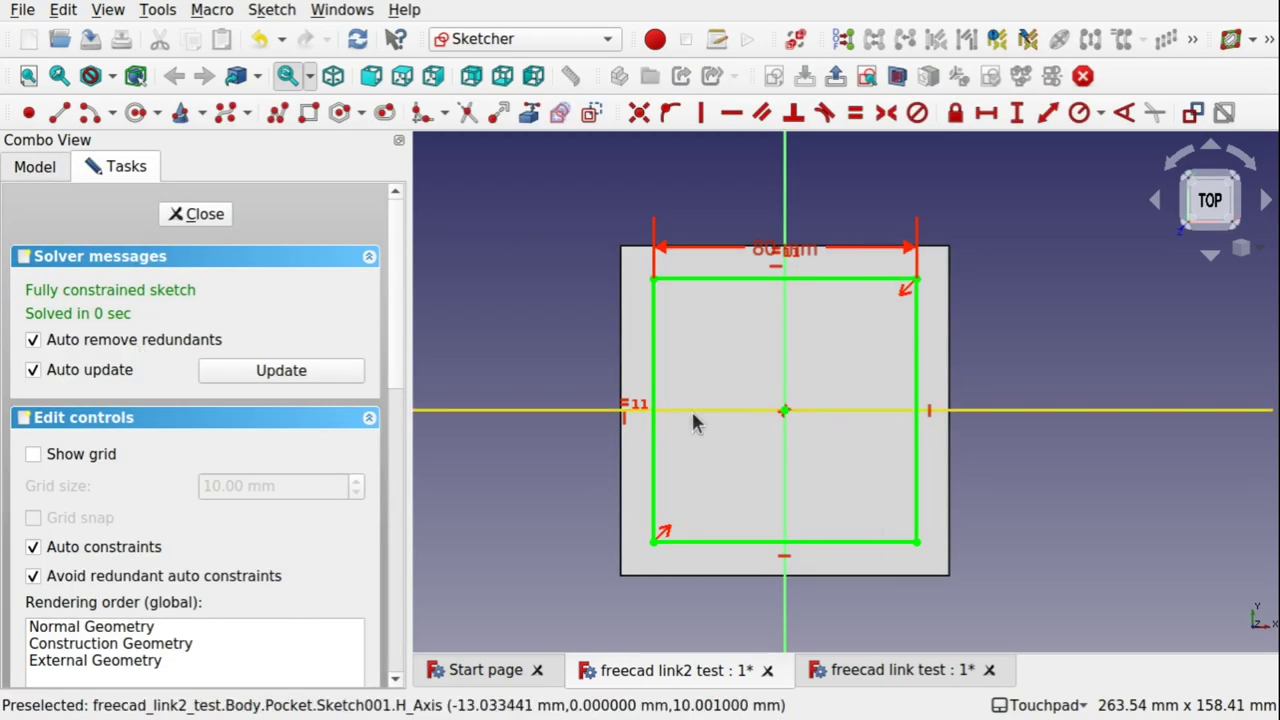
left_click(197, 214)
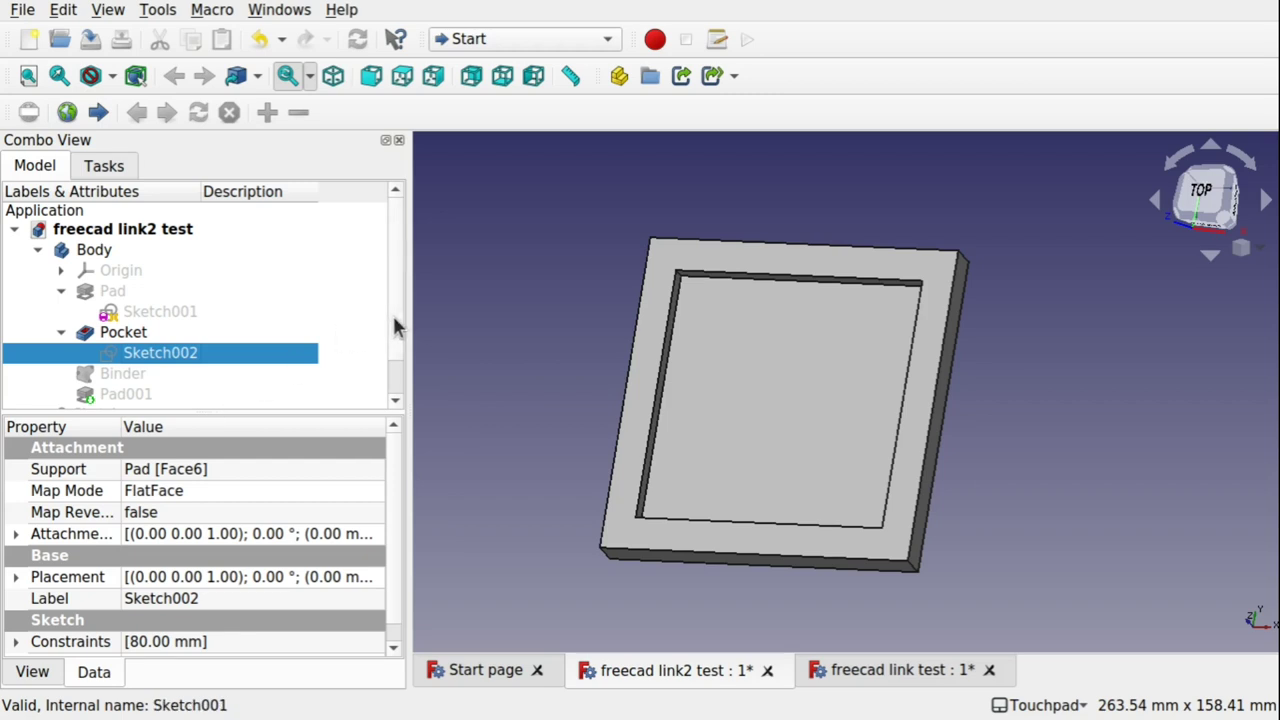
scroll(396, 338, "down", 2)
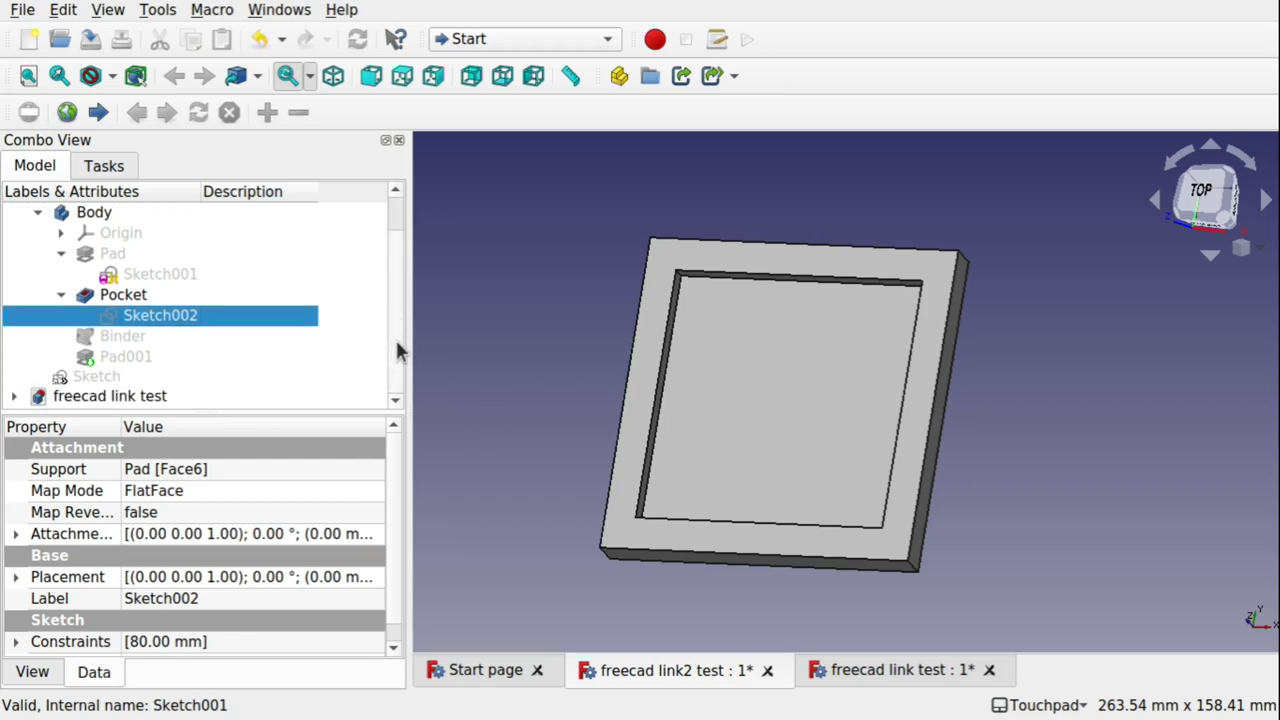
Hide the Body and change the linked sketch's 50 mm width constraint to 40 mm.
left_click(86, 380)
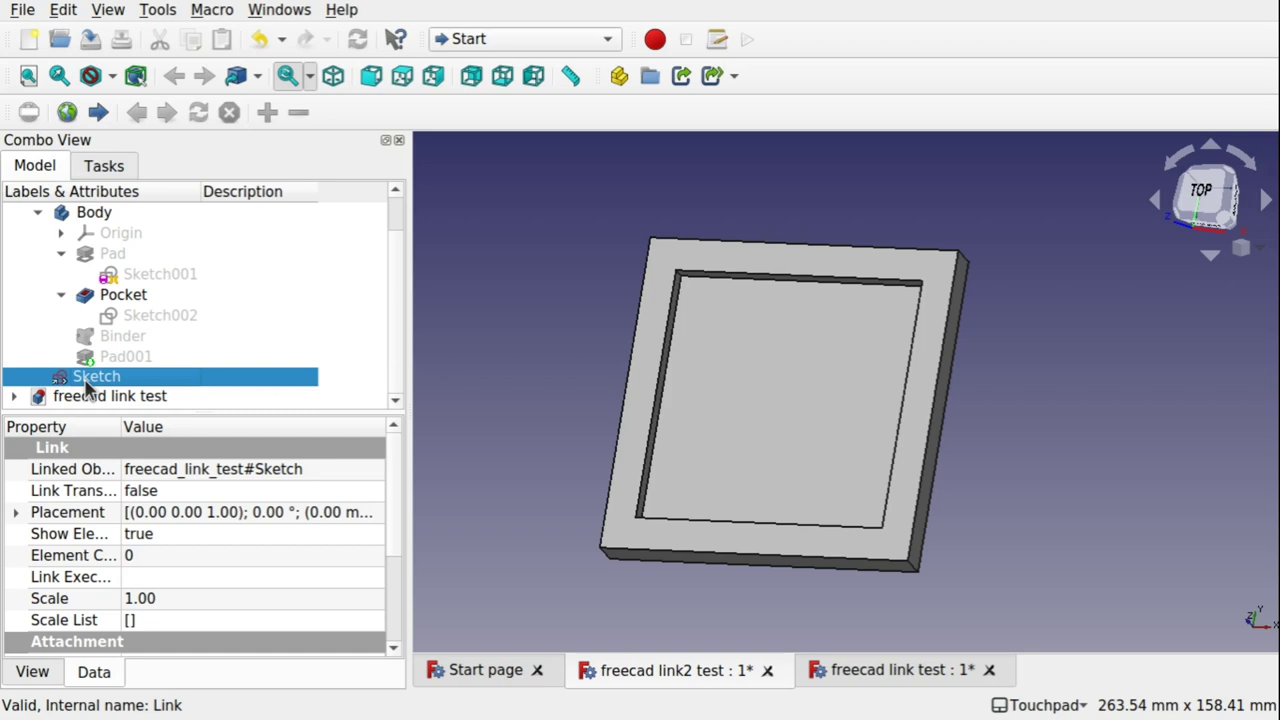
left_click(110, 213)
key("space")
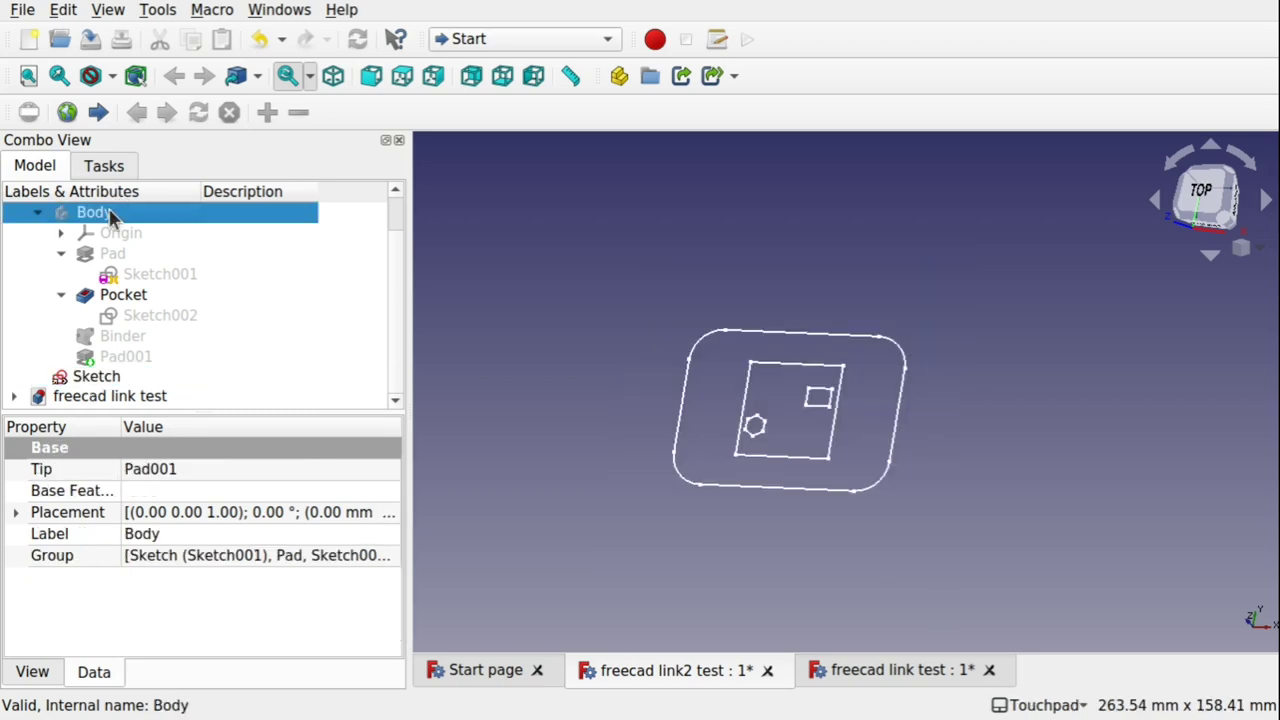
double_click(88, 377)
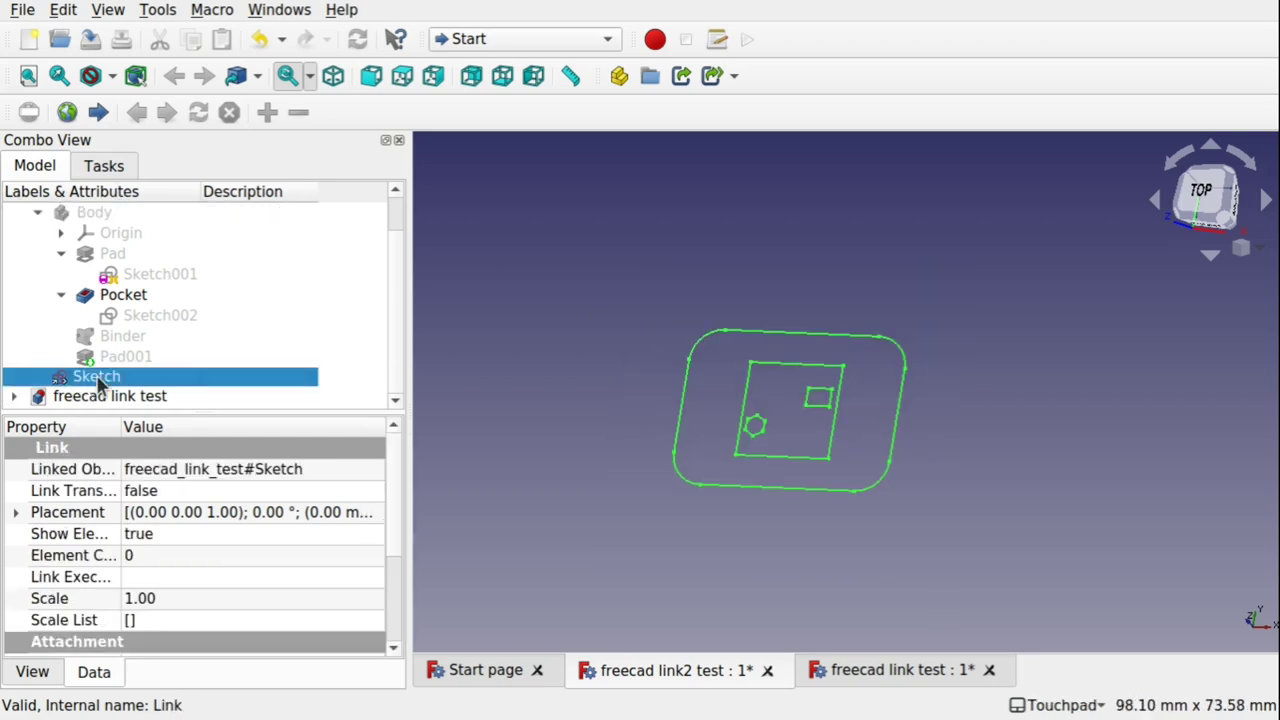
double_click(780, 284)
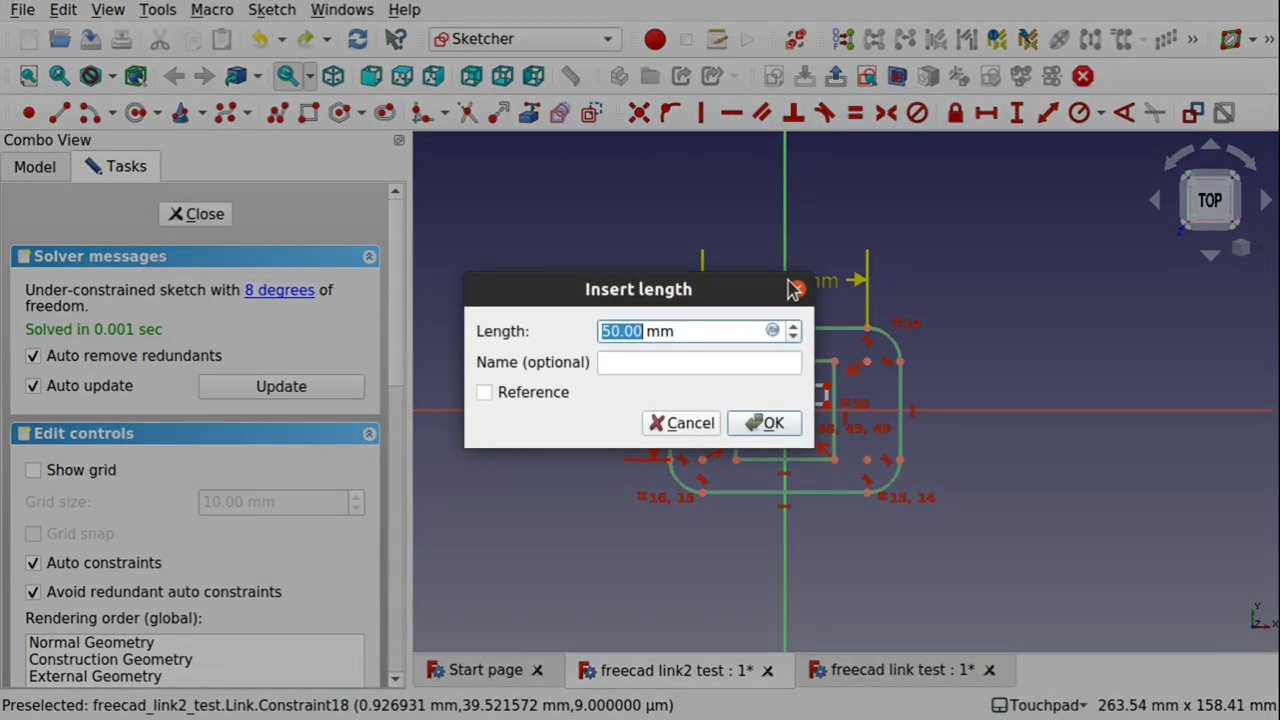
type("40")
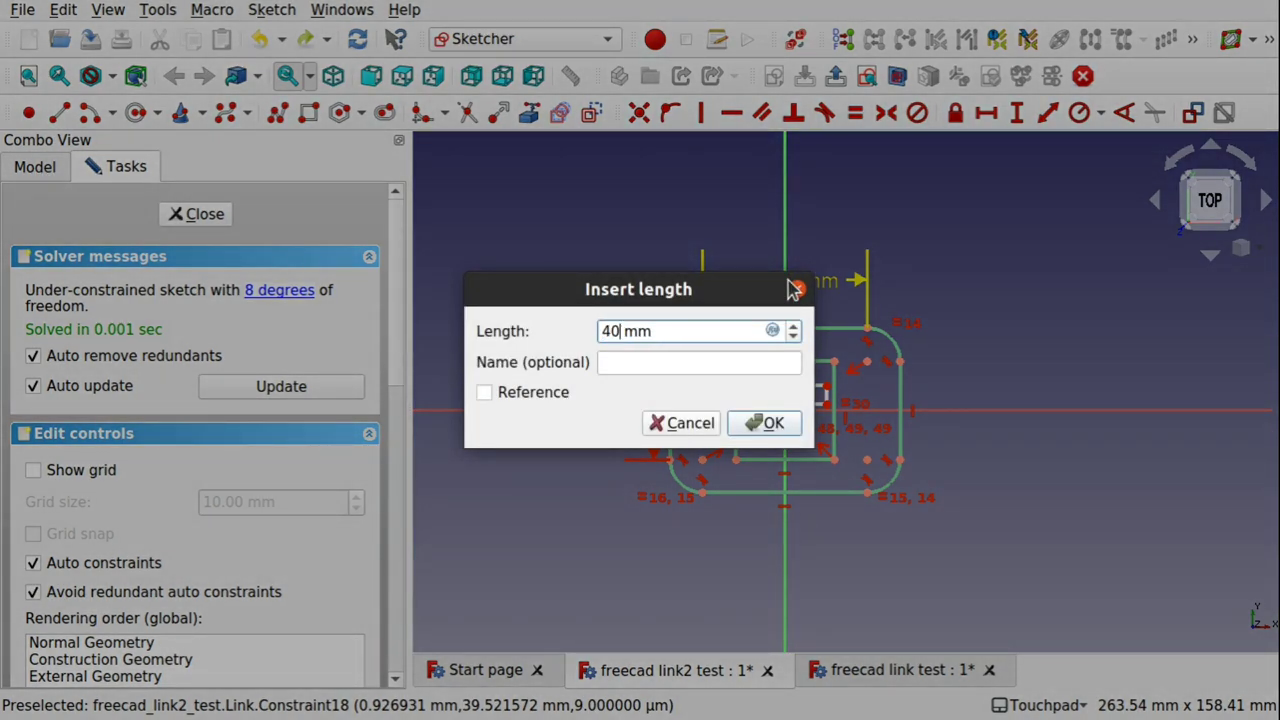
left_click(766, 423)
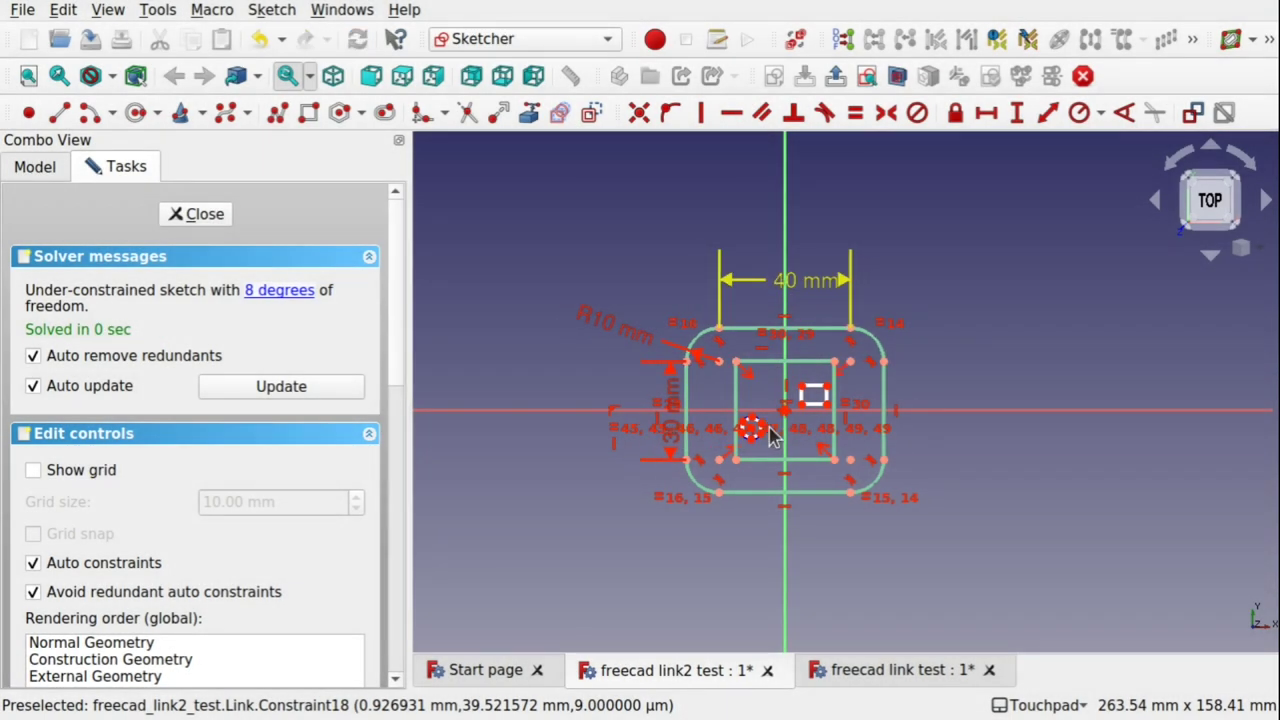
left_click(193, 212)
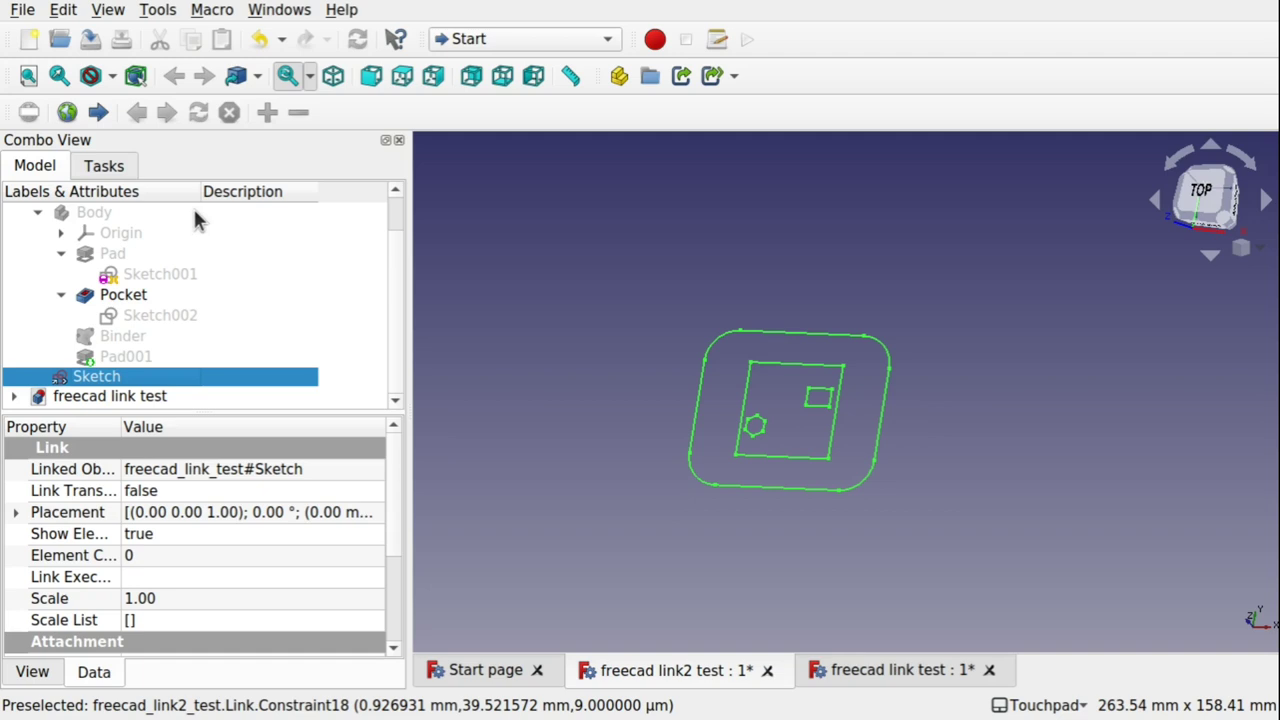
Open the original Sketch in freecad link test, check its 40 mm width, and close it.
left_click(14, 396)
scroll(399, 380, "down", 1)
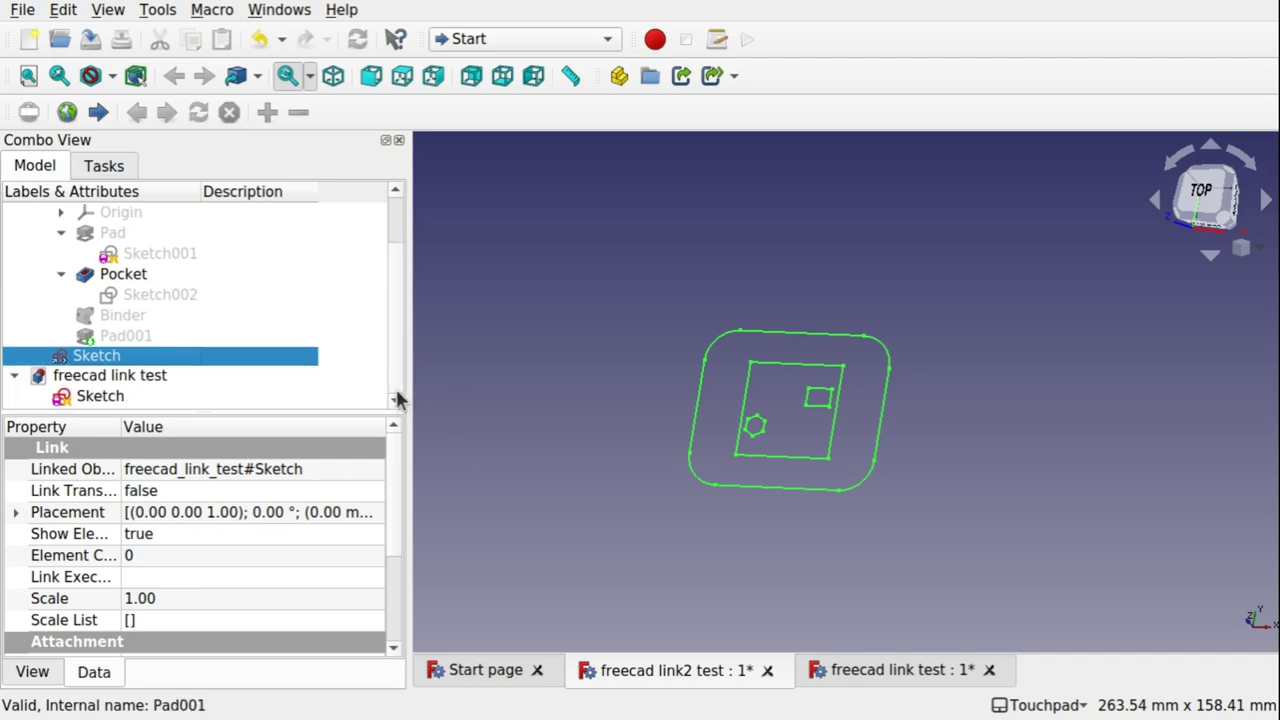
left_click(102, 403)
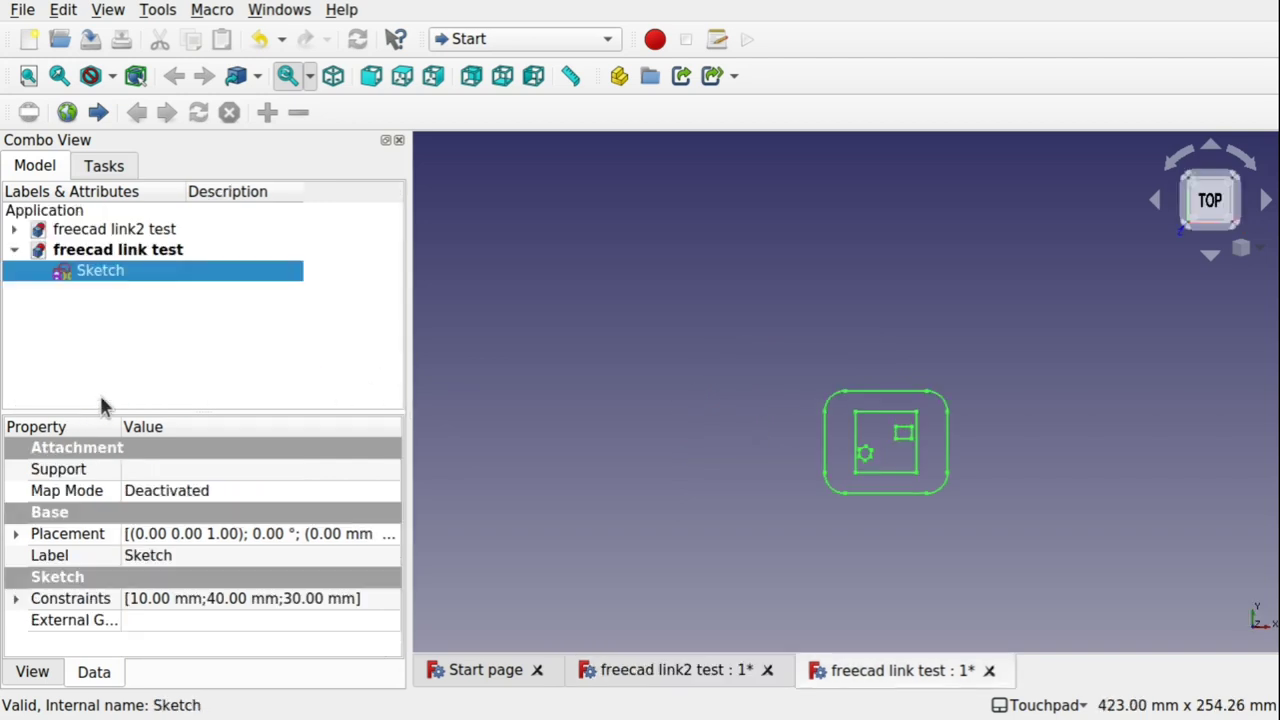
double_click(104, 274)
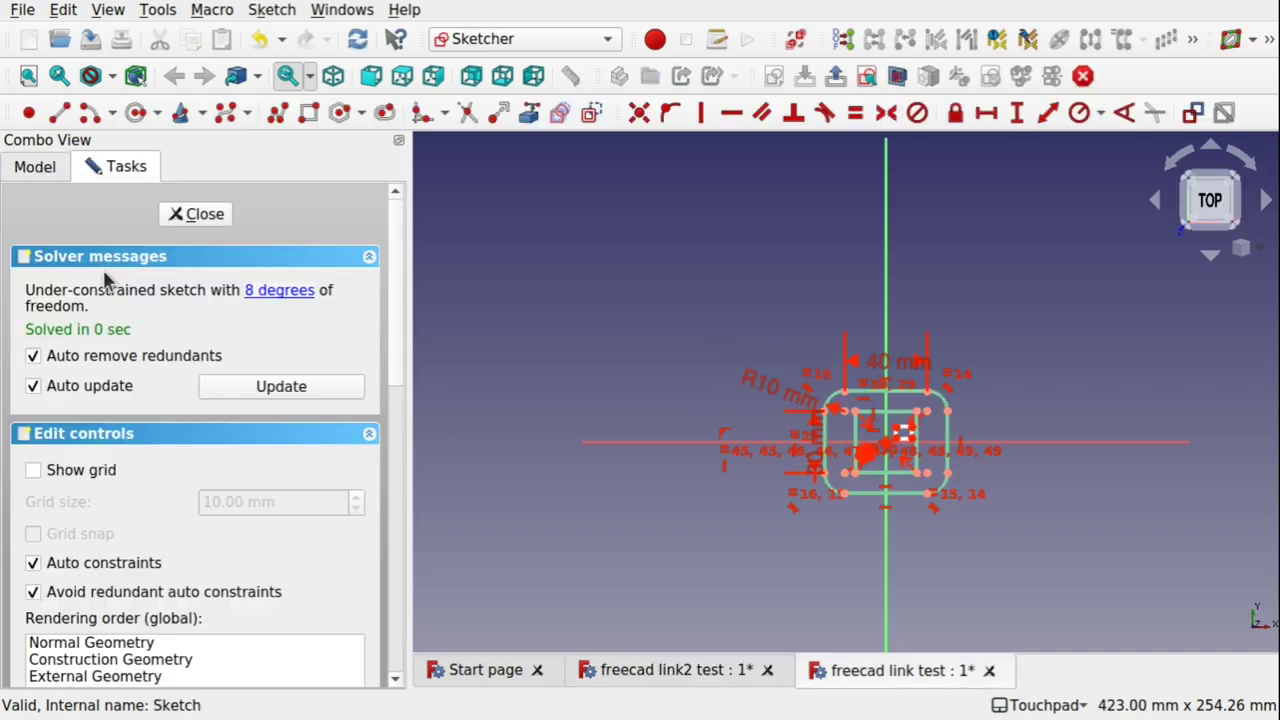
left_click(893, 373)
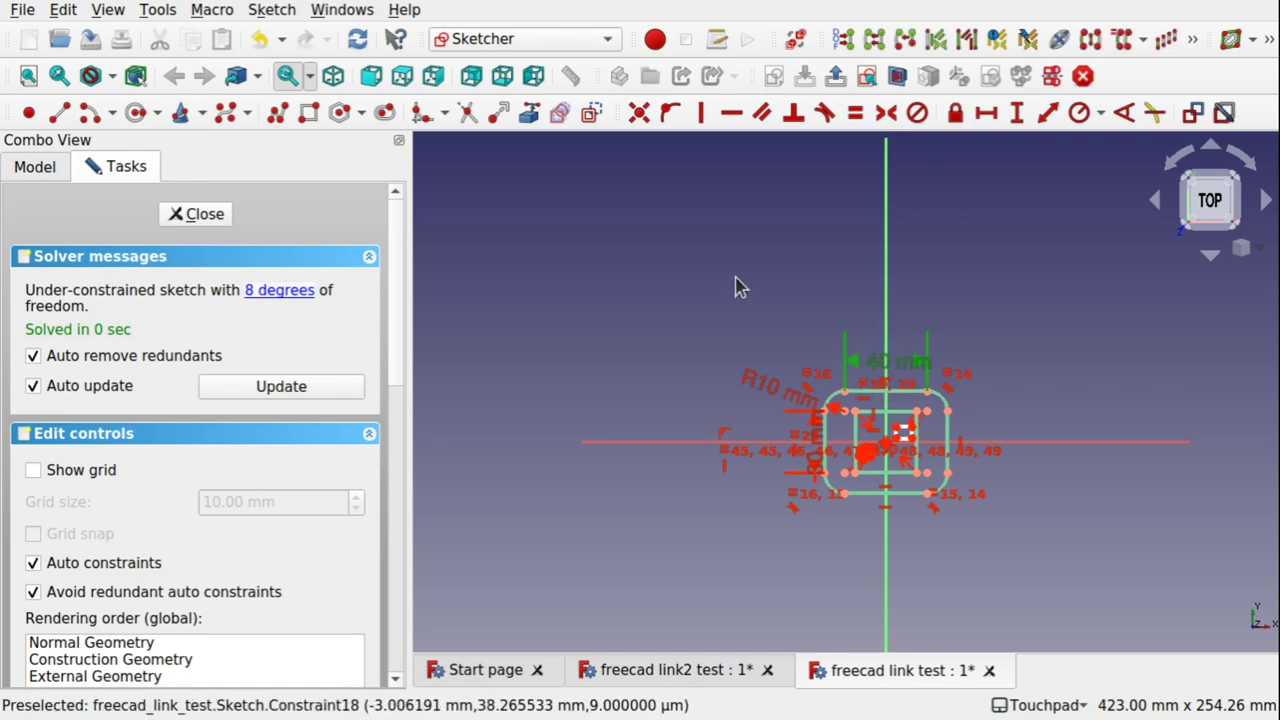
left_click(204, 216)
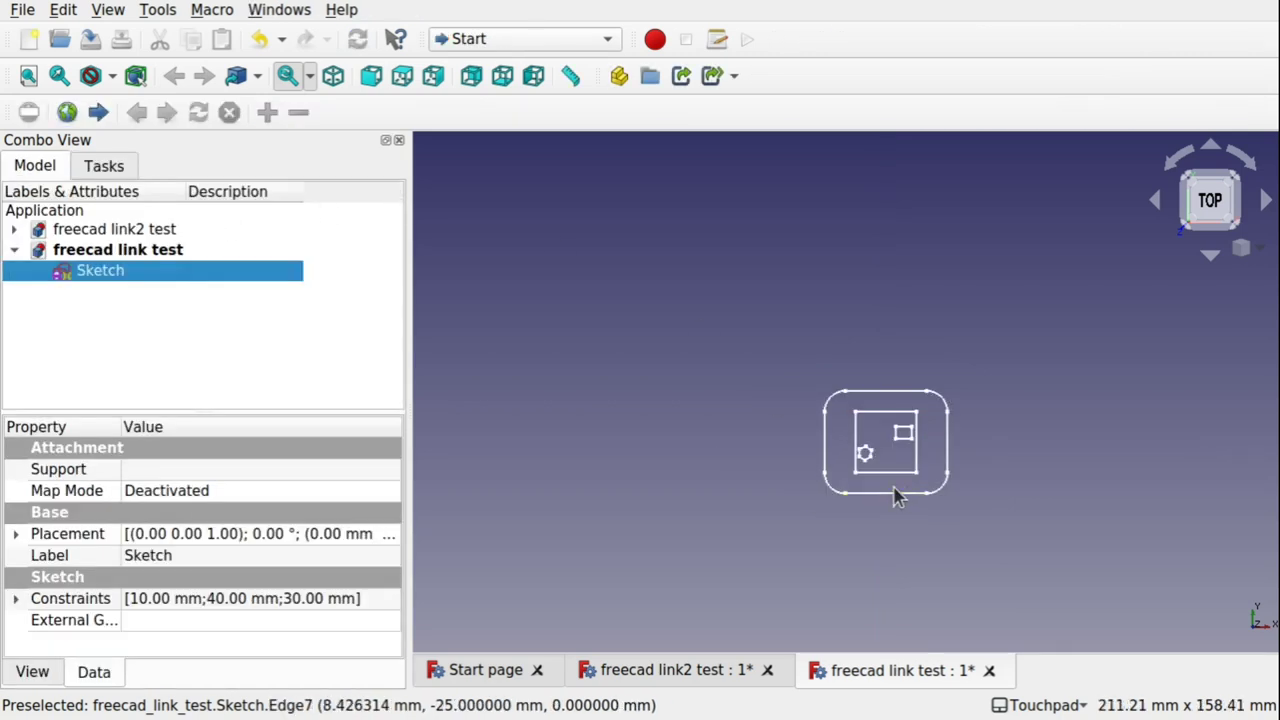
scroll(895, 497, "up", 2)
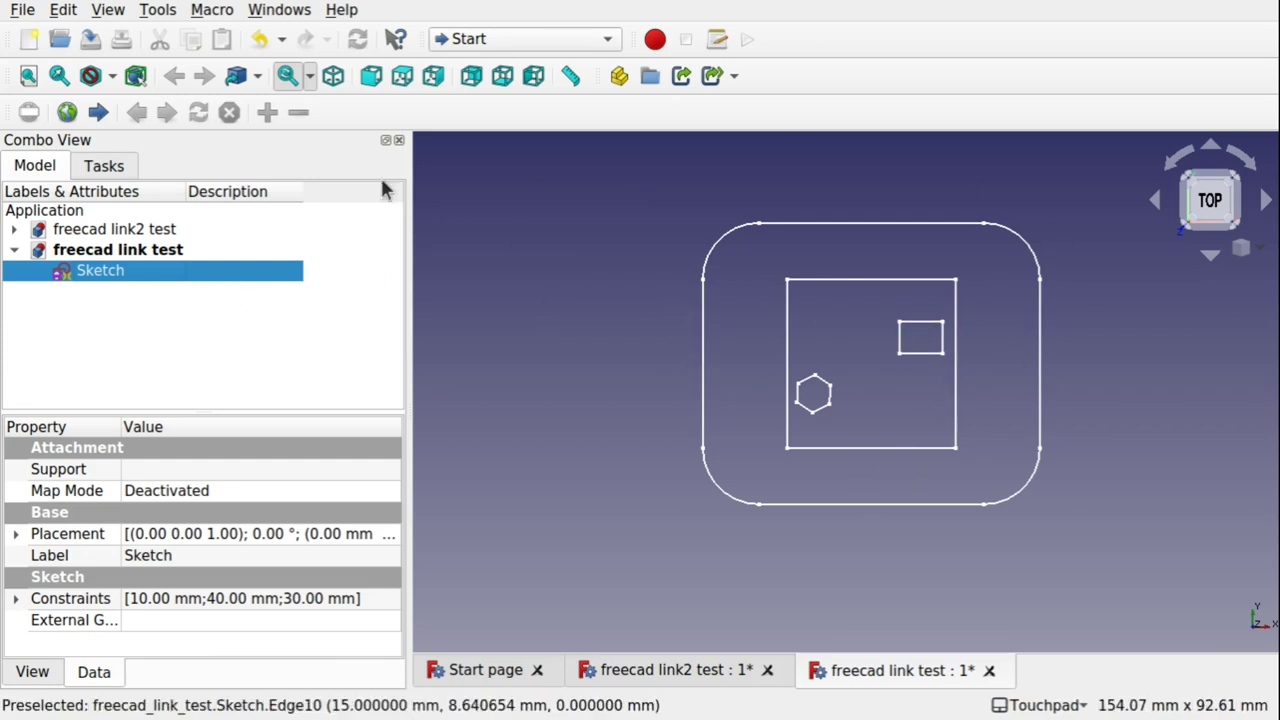
Expand freecad link2 test and inspect the Binder and its link to freecad link test's Sketch.
left_click(15, 230)
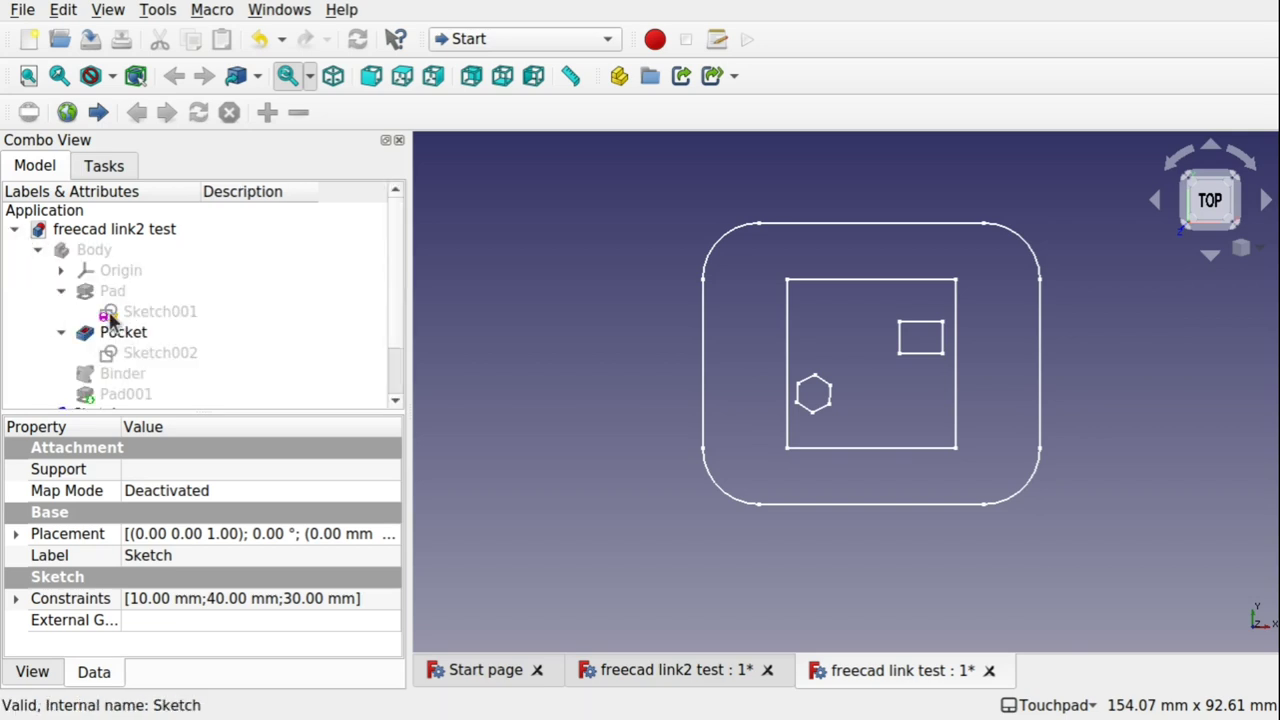
left_click(143, 377)
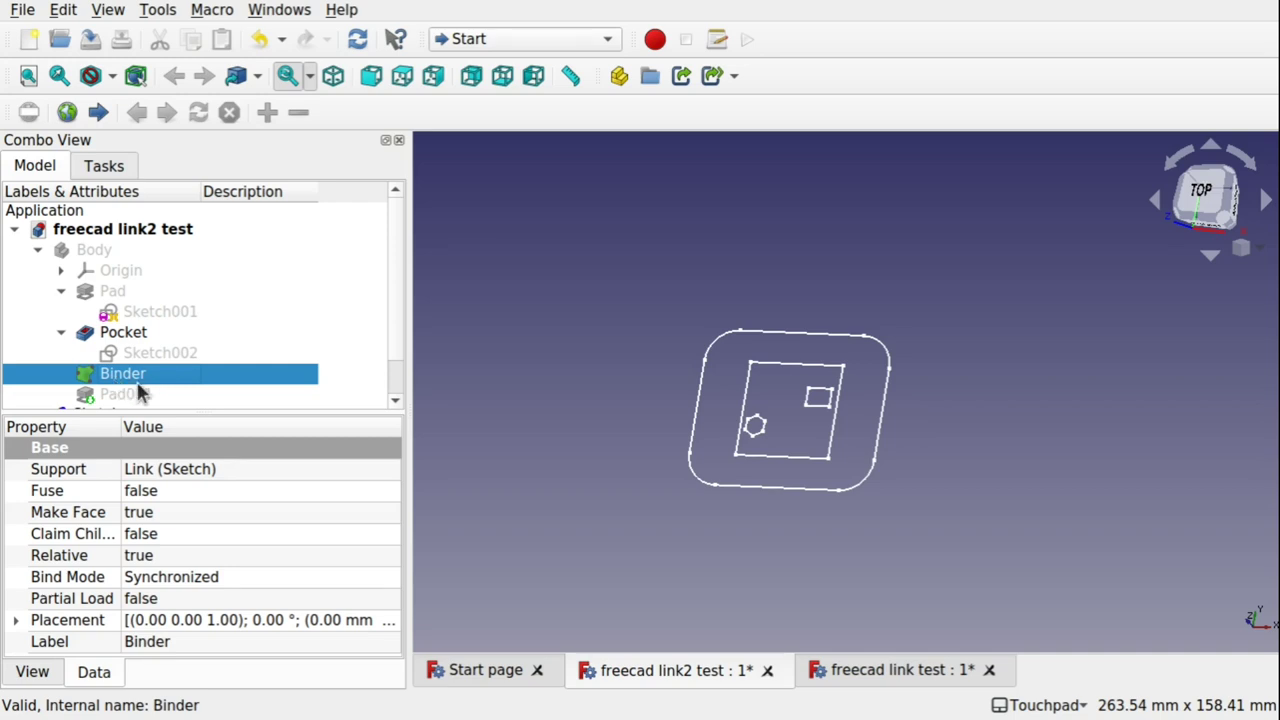
left_click_drag(397, 320, 403, 383)
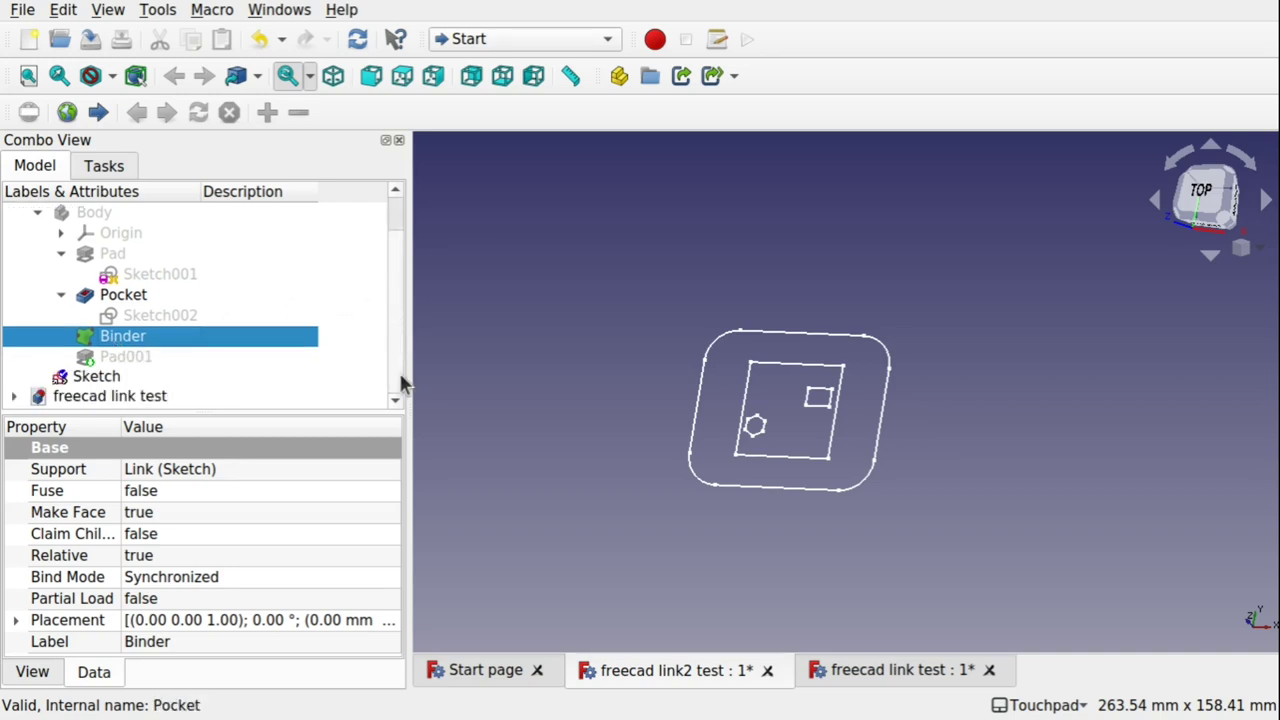
left_click(100, 382)
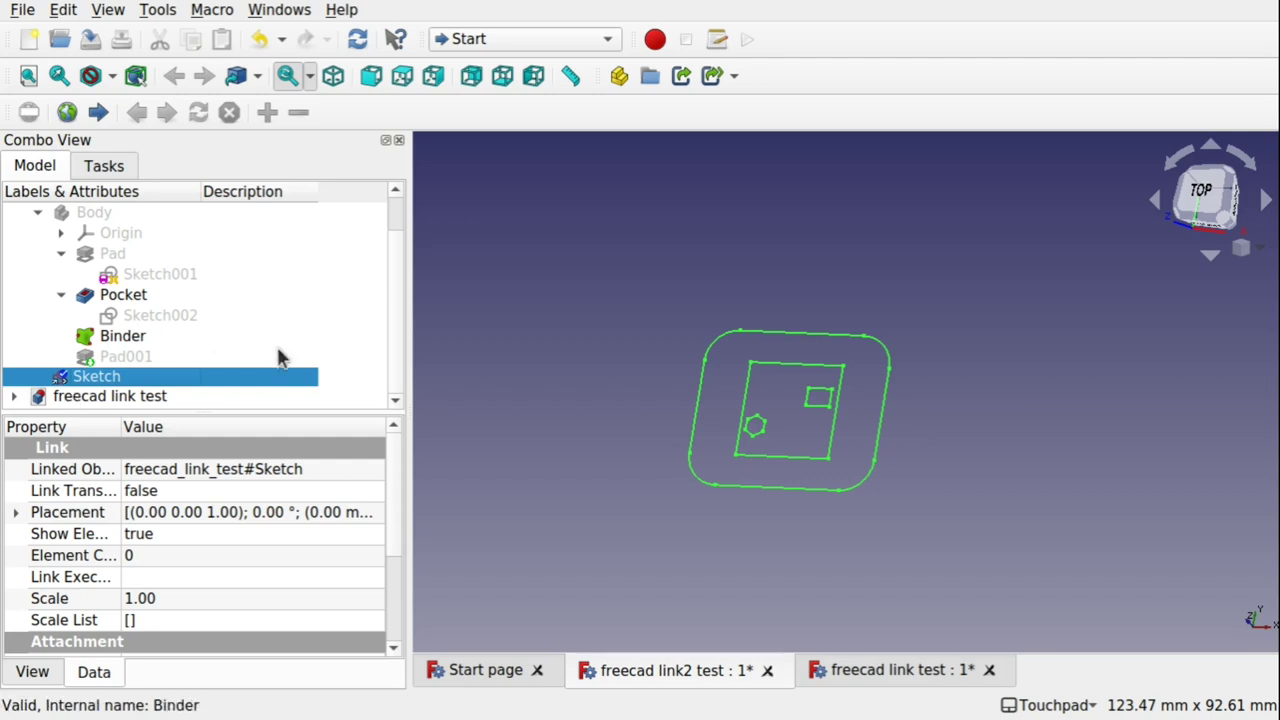
scroll(402, 350, "up", 1)
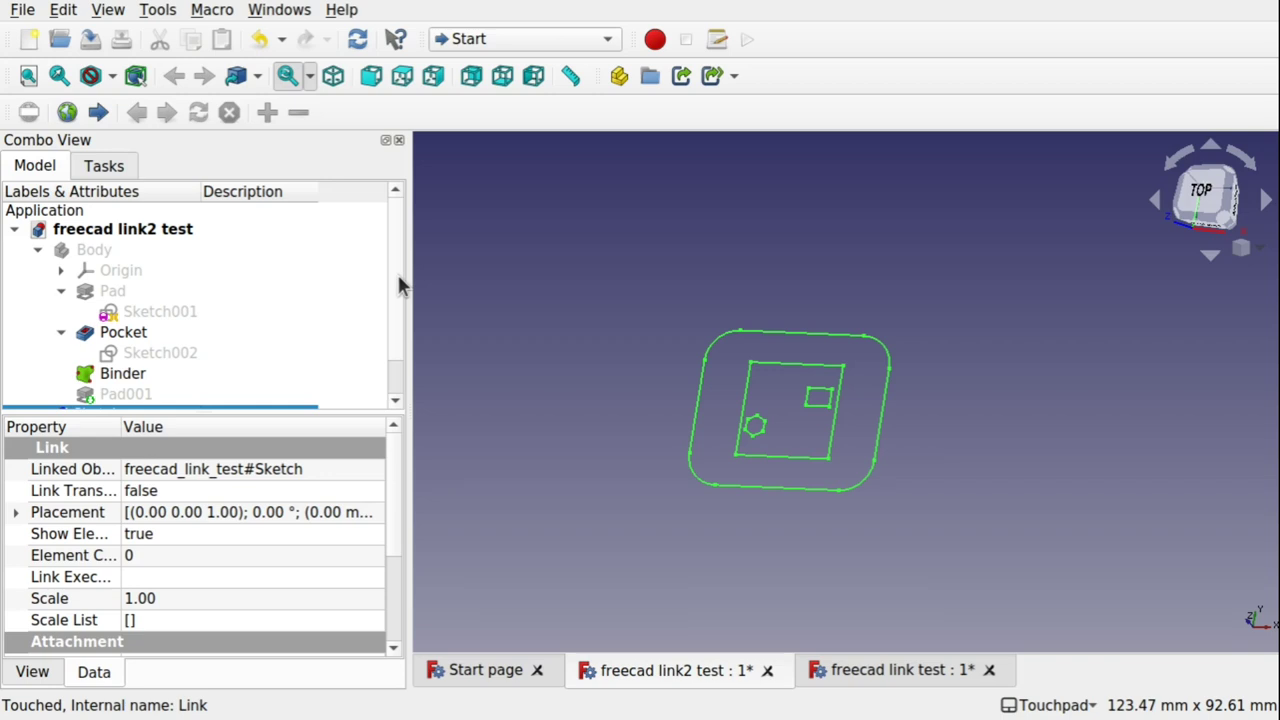
Close all documents without saving either test file, and create a new empty Unnamed document.
left_click(22, 10)
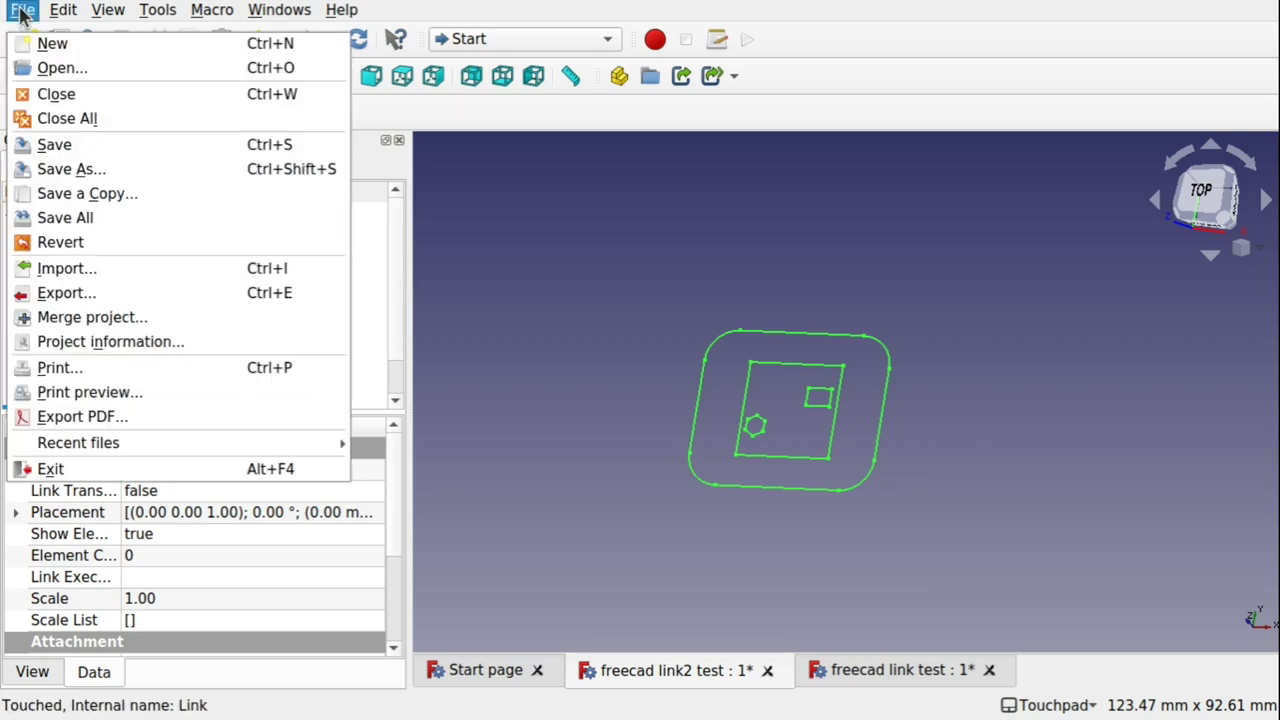
left_click(67, 118)
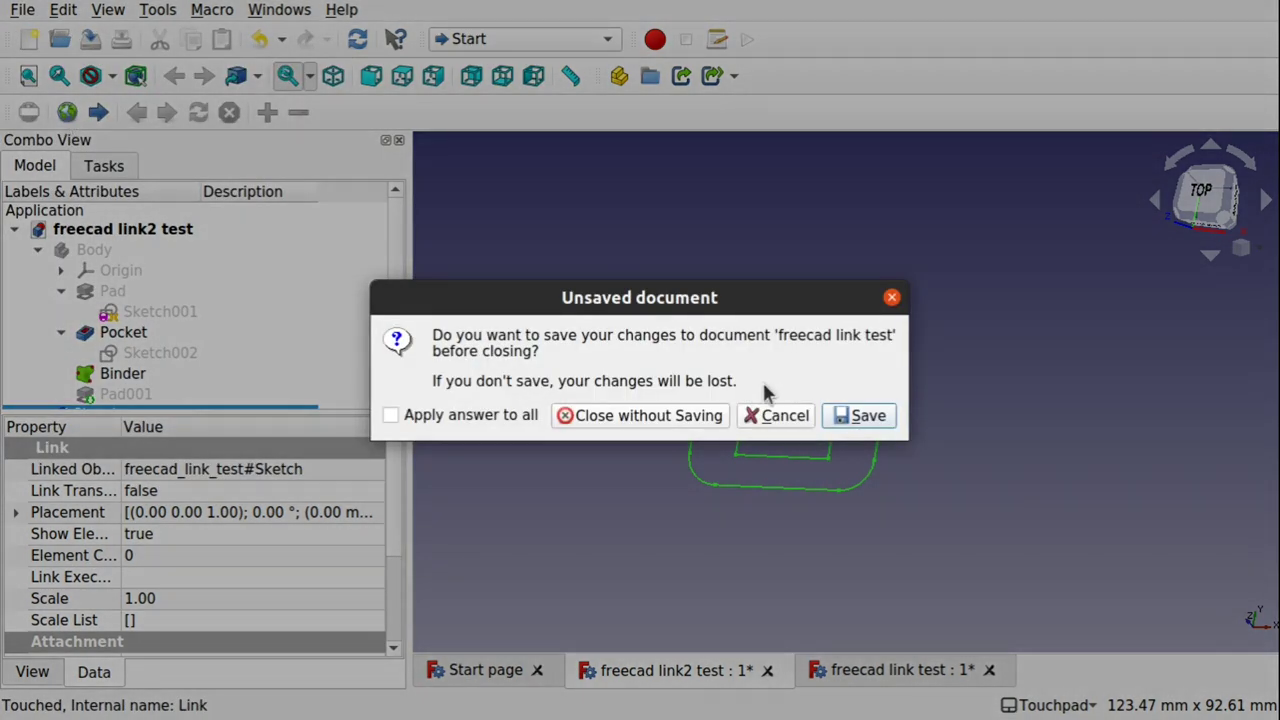
left_click(657, 415)
left_click(658, 415)
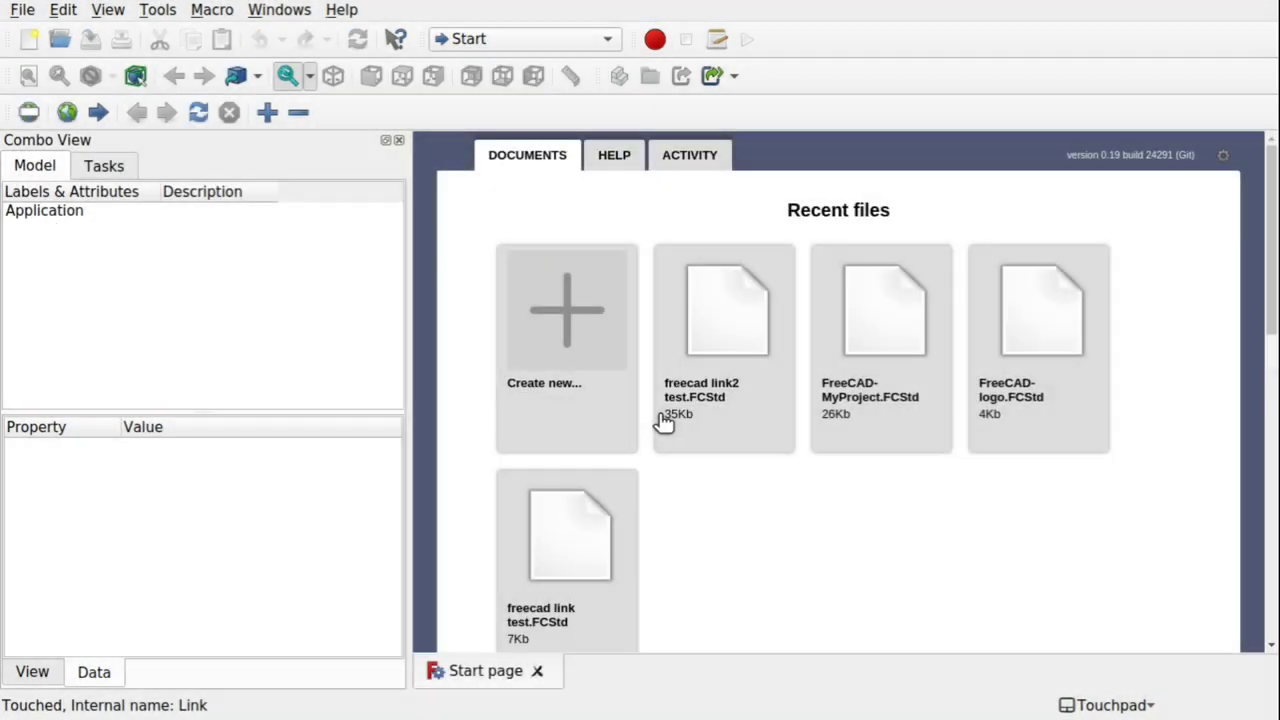
left_click(588, 366)
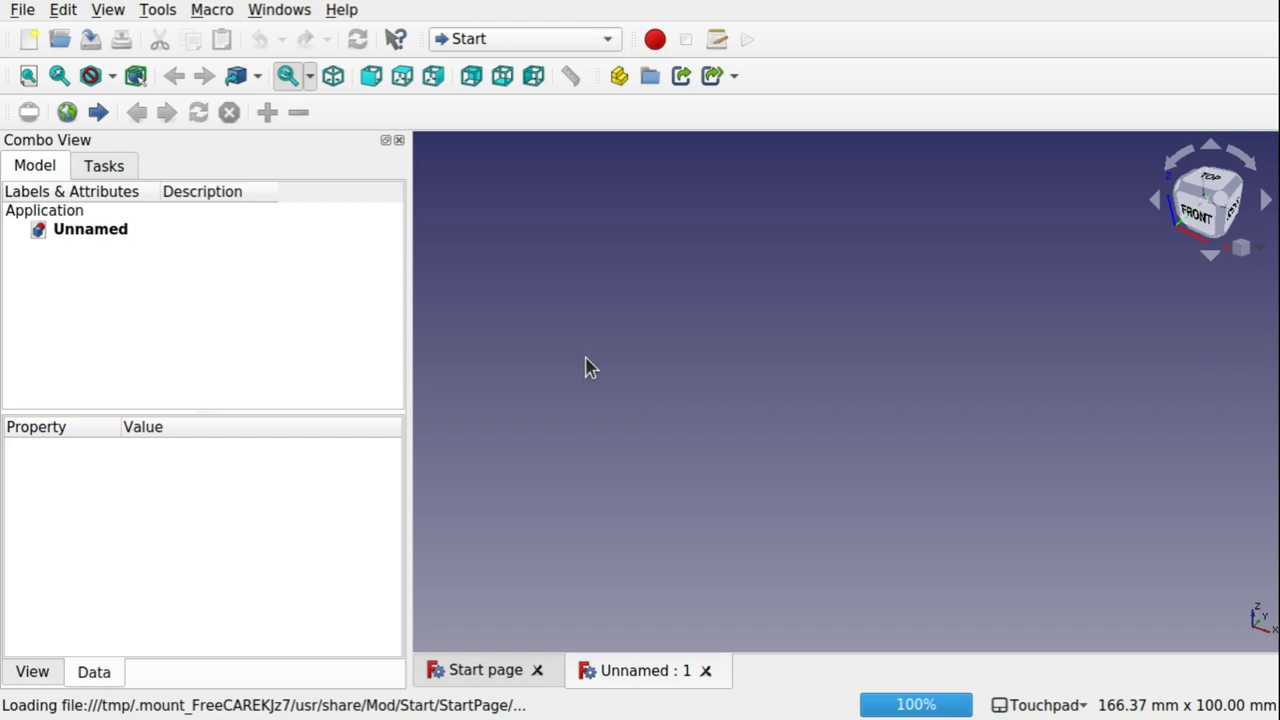
Switch to the Sketcher workbench and create a new sketch on the XY-Plane.
left_click(500, 42)
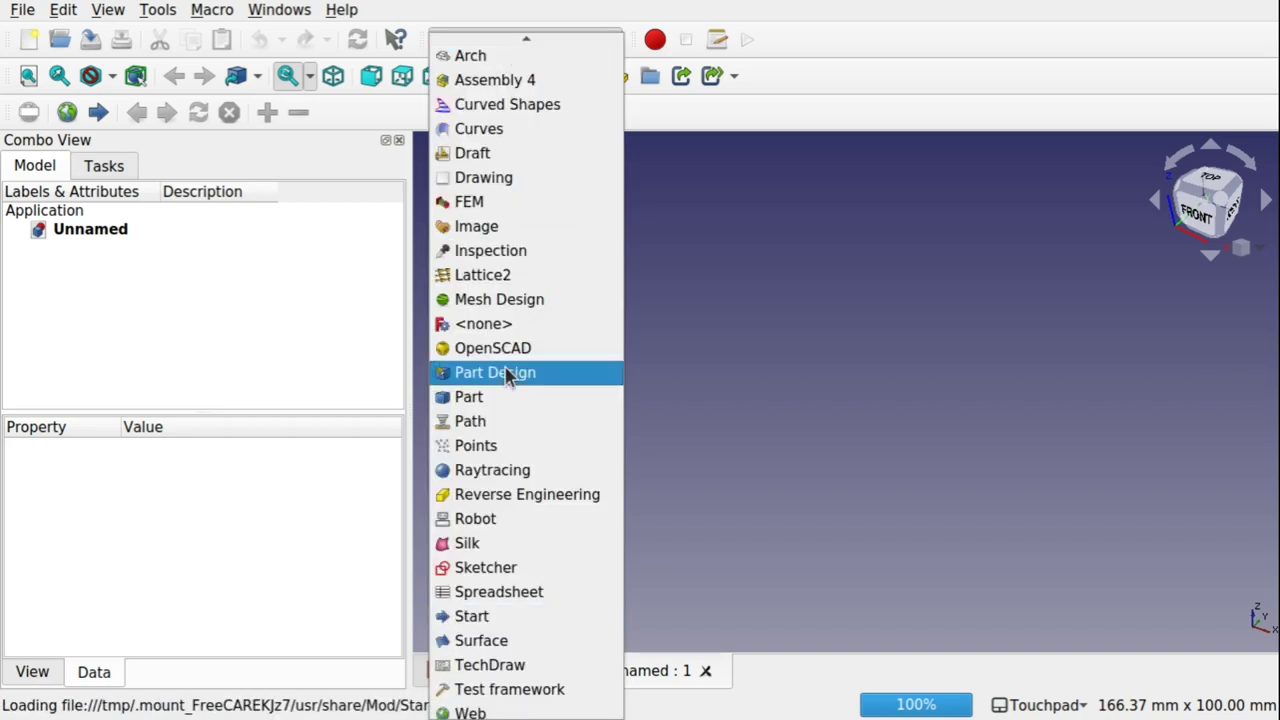
left_click(487, 569)
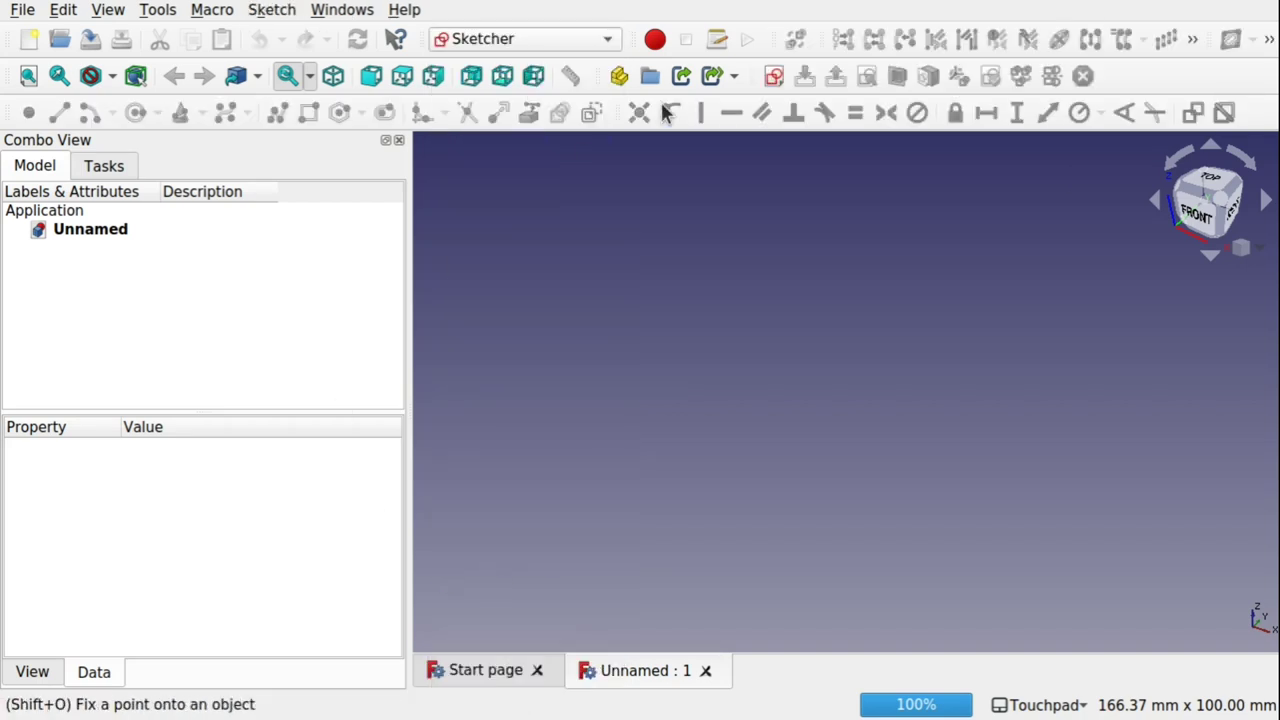
left_click(773, 76)
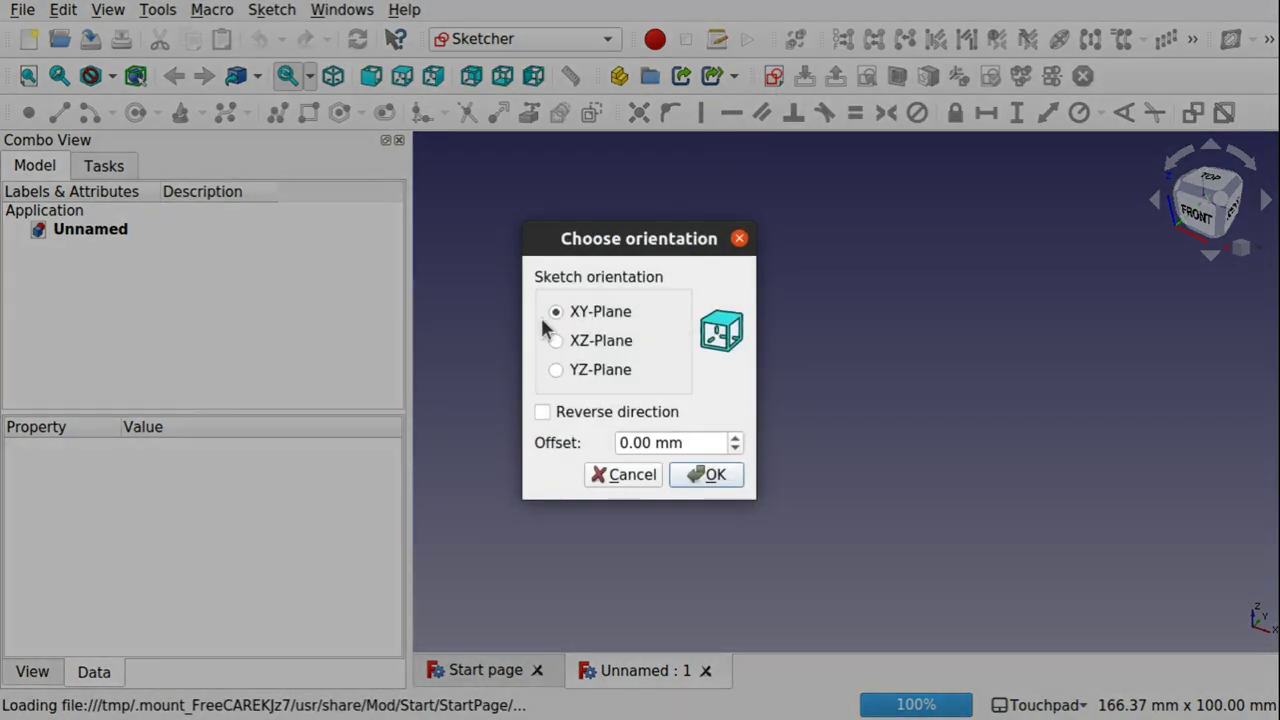
left_click(708, 474)
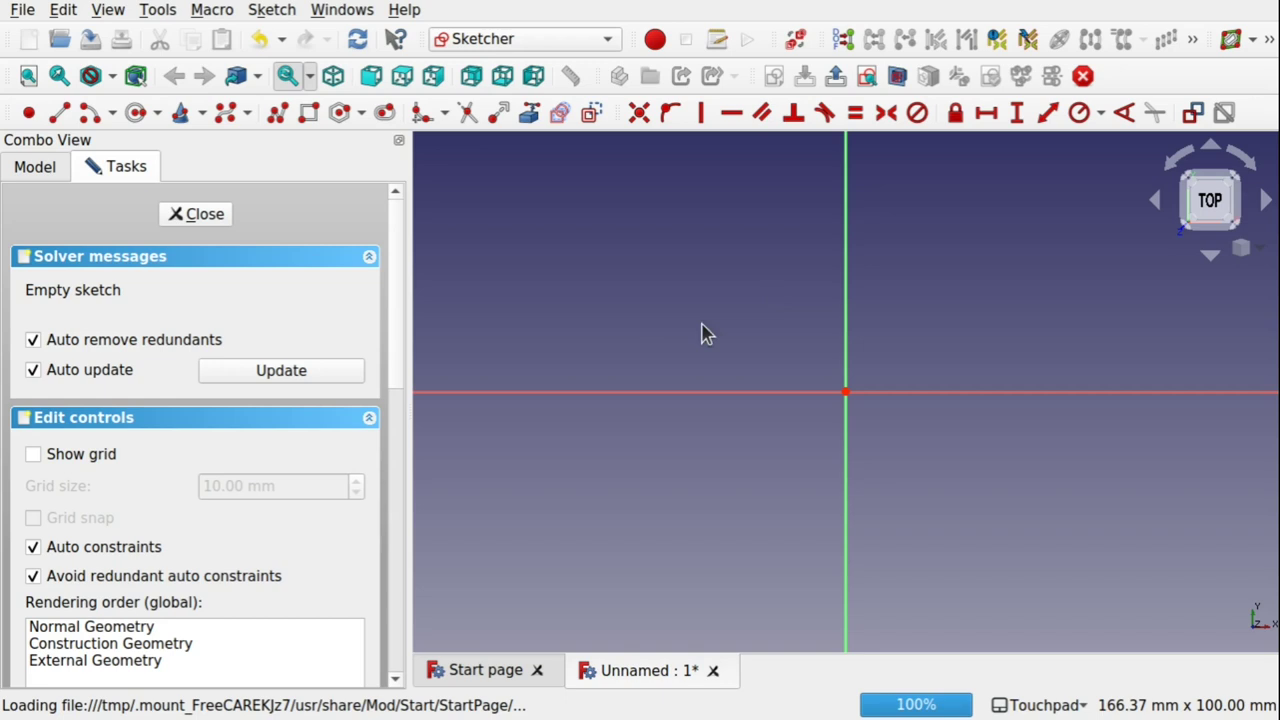
Draw a rectangle enclosing an origin-centred circle, then close the sketch.
left_click(309, 113)
left_click(732, 299)
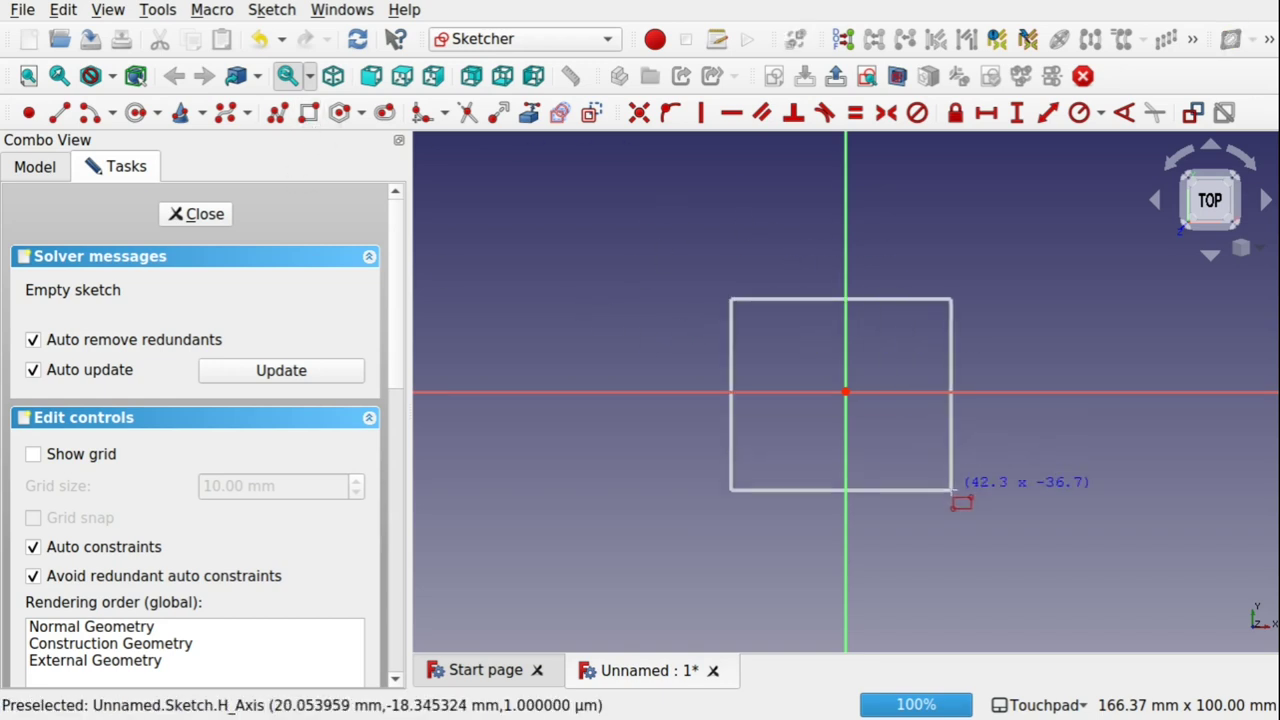
left_click(970, 507)
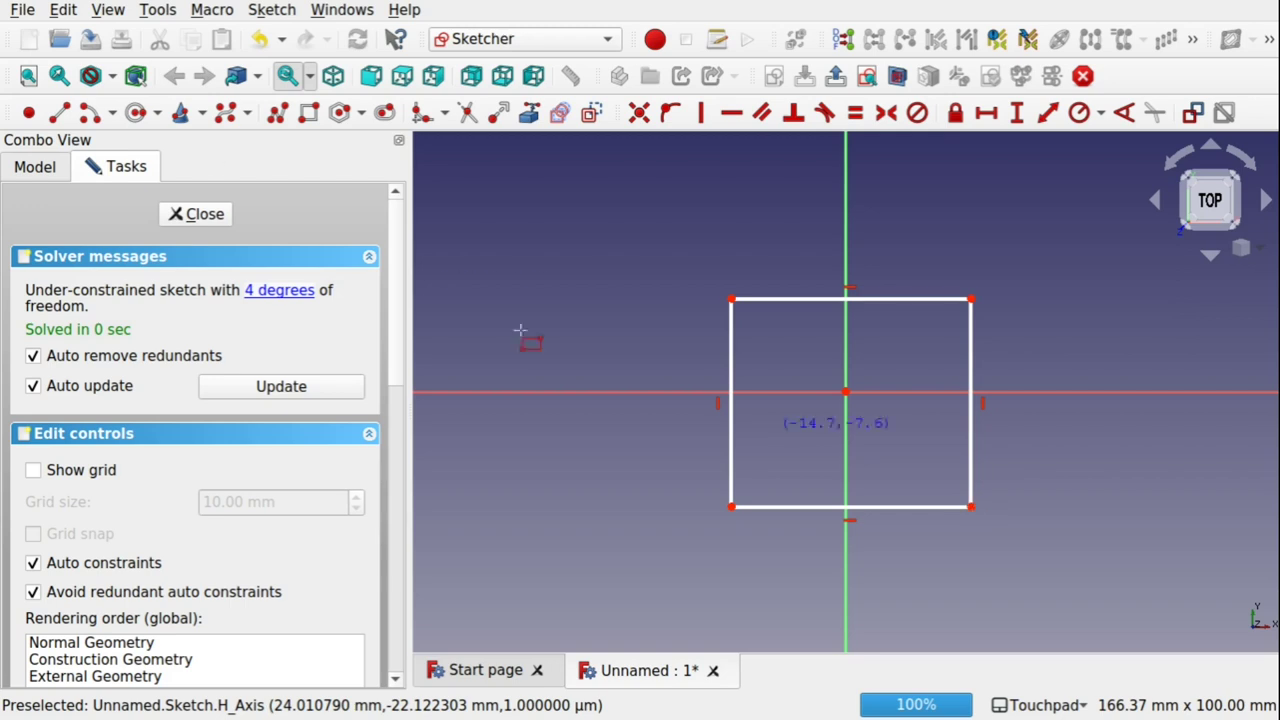
left_click(130, 113)
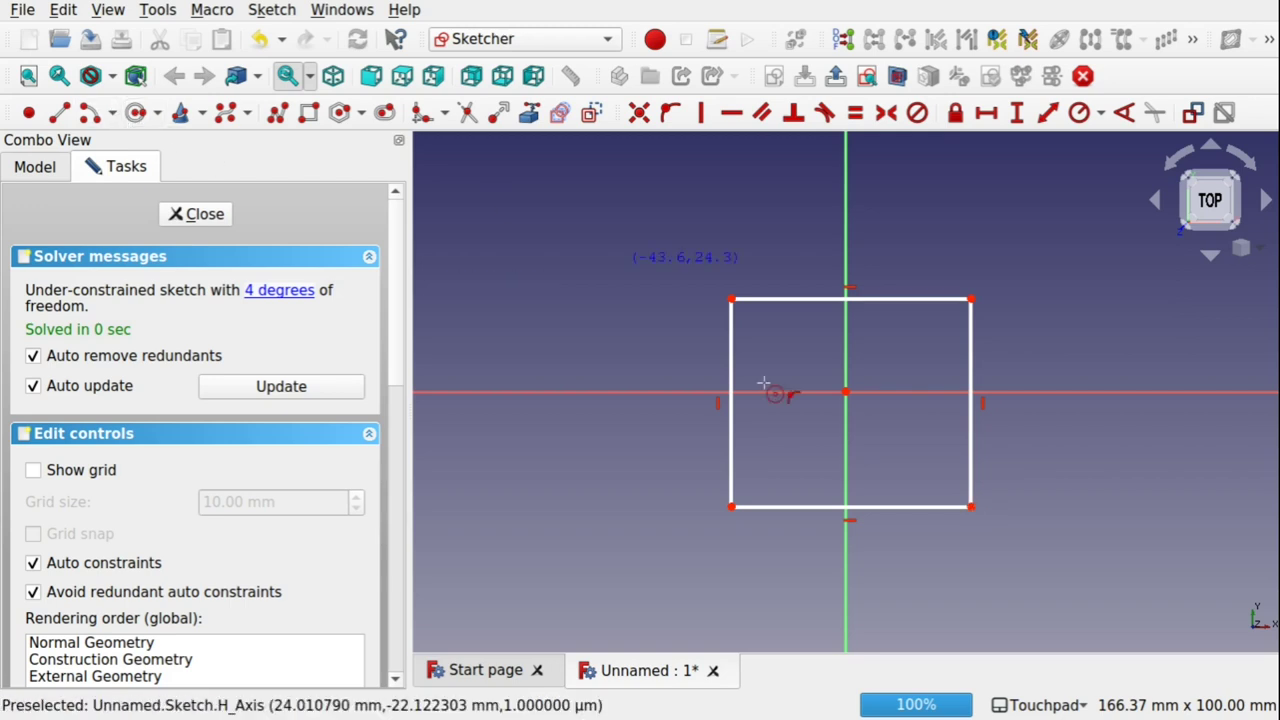
left_click(846, 392)
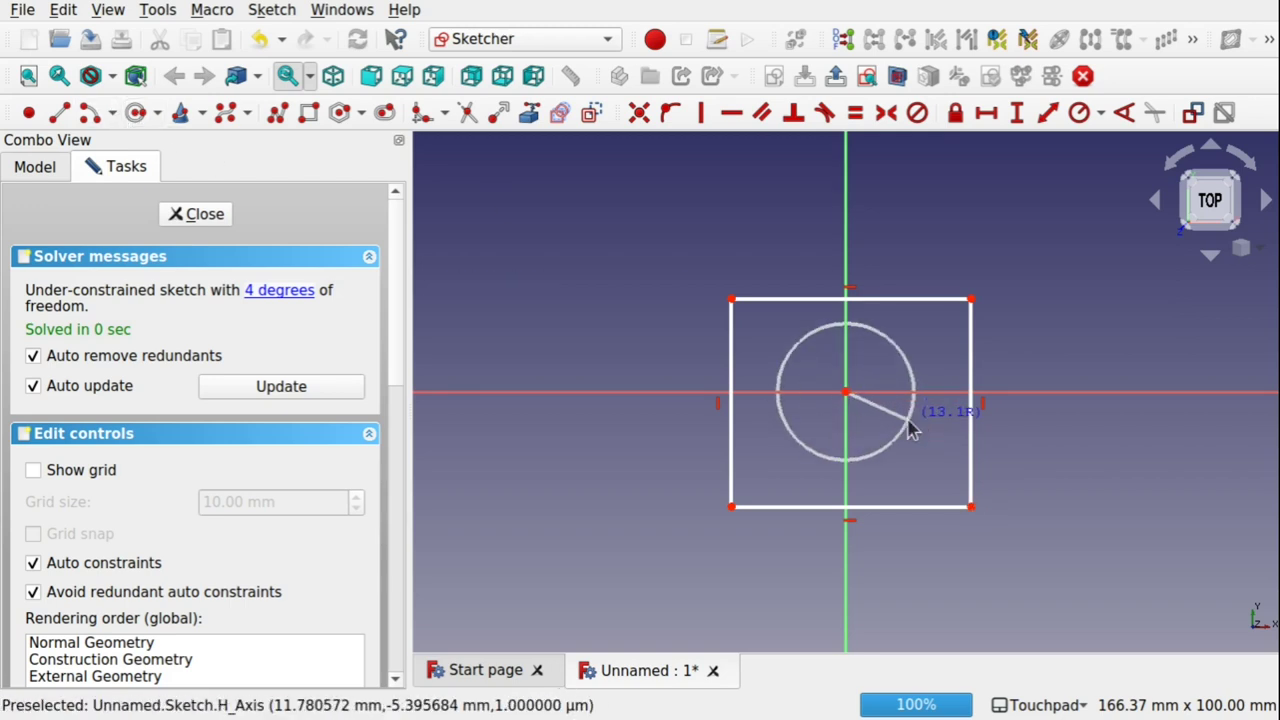
left_click(919, 430)
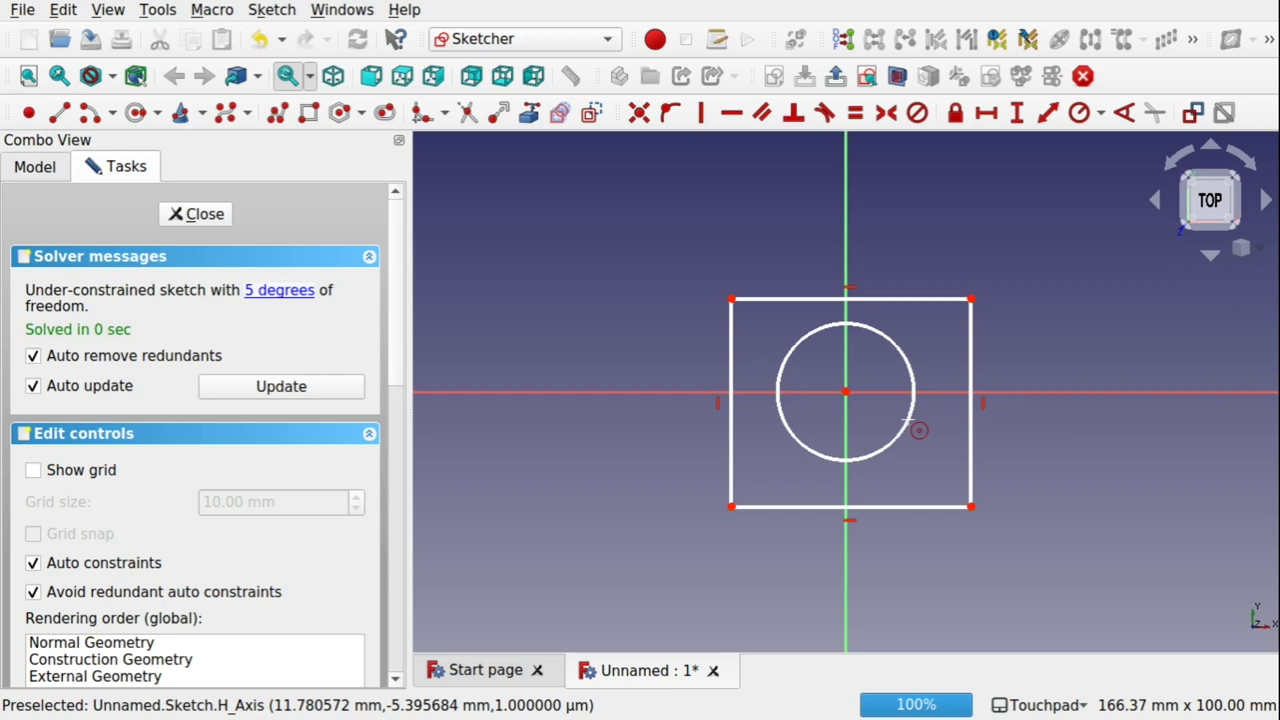
left_click(196, 216)
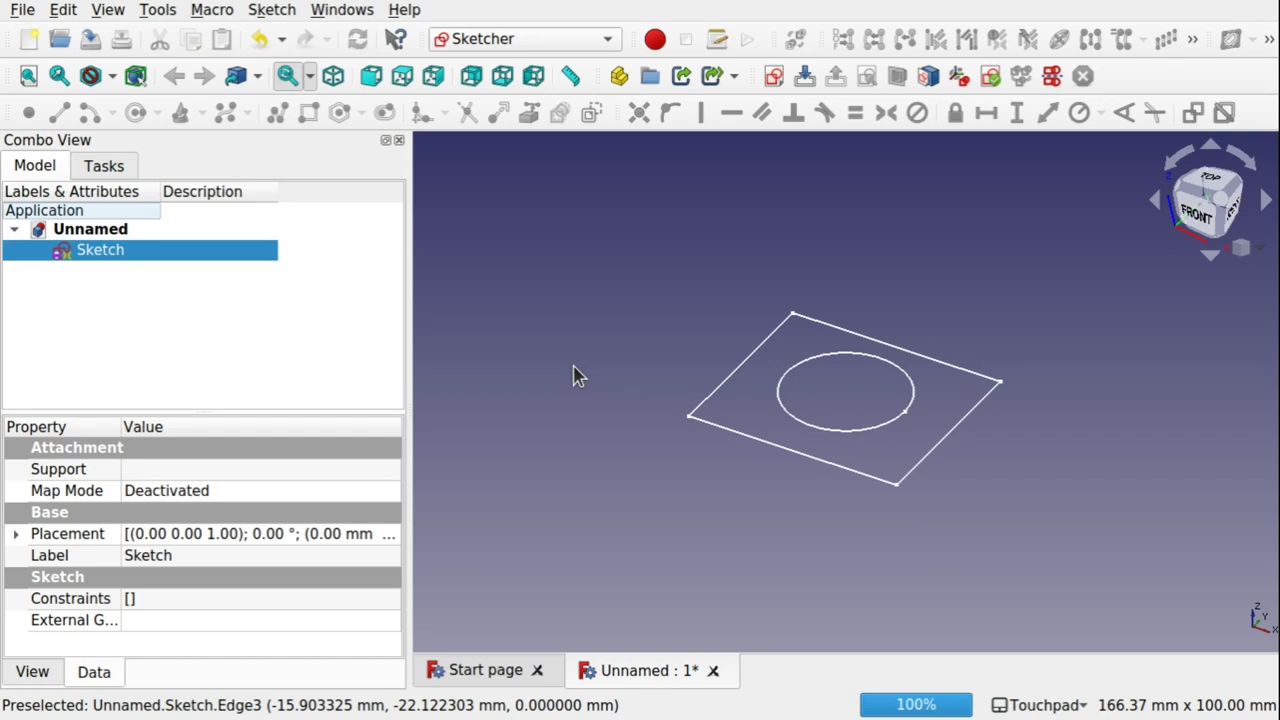
Save the rectangle-and-circle sketch document as FreeCAD-SketchCollection in /home/spare, then deselect the sketch.
left_click(14, 12)
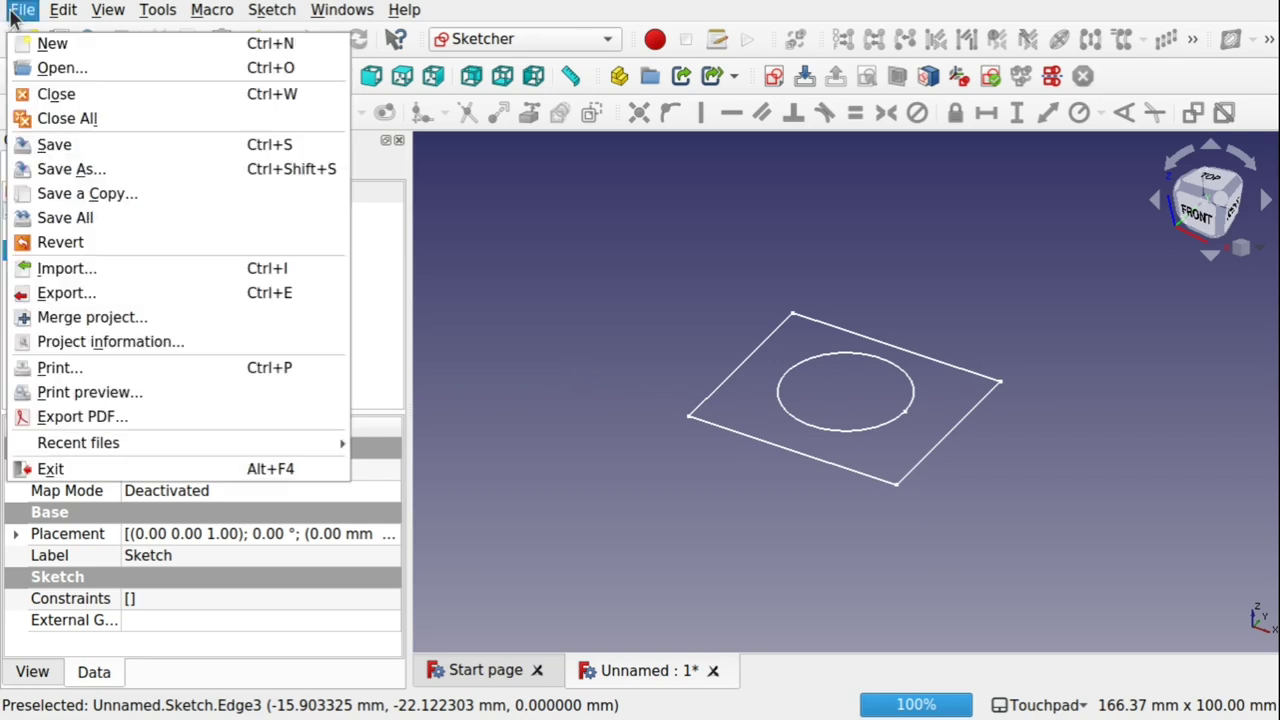
left_click(54, 144)
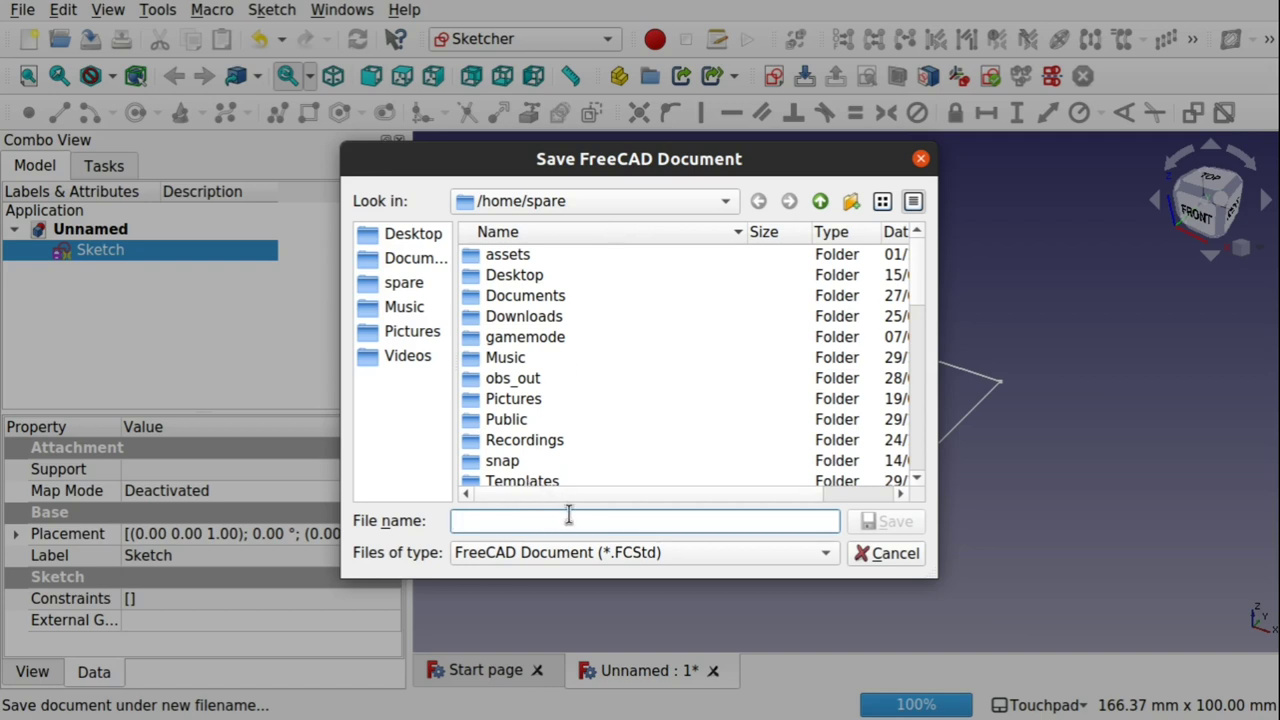
type("FreeC")
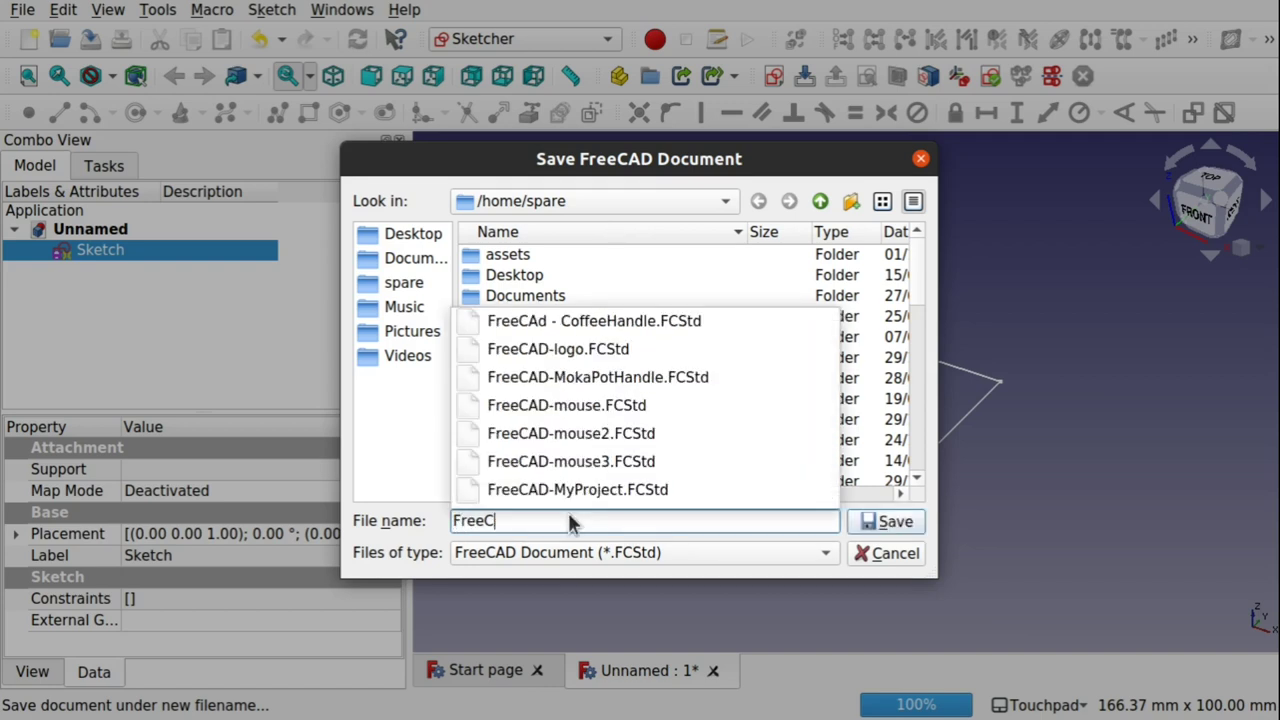
type("AD-C")
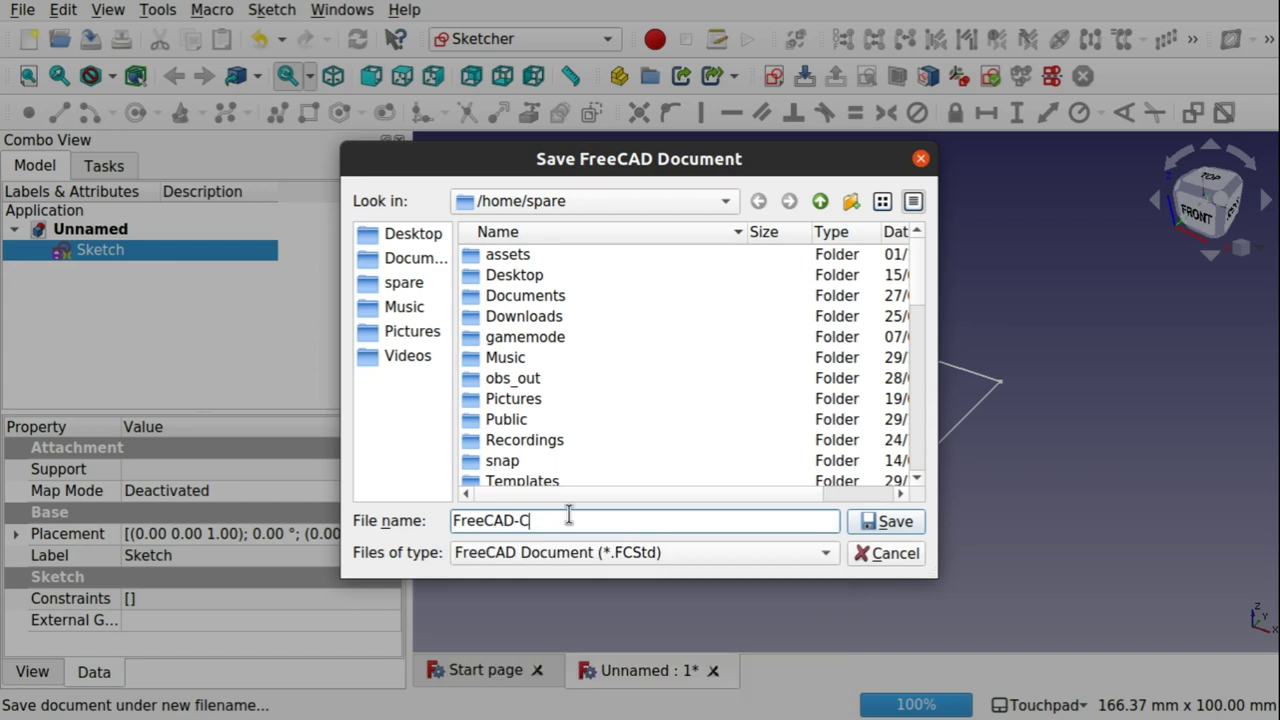
key("BackSpace")
type("SketchCollection")
left_click(893, 527)
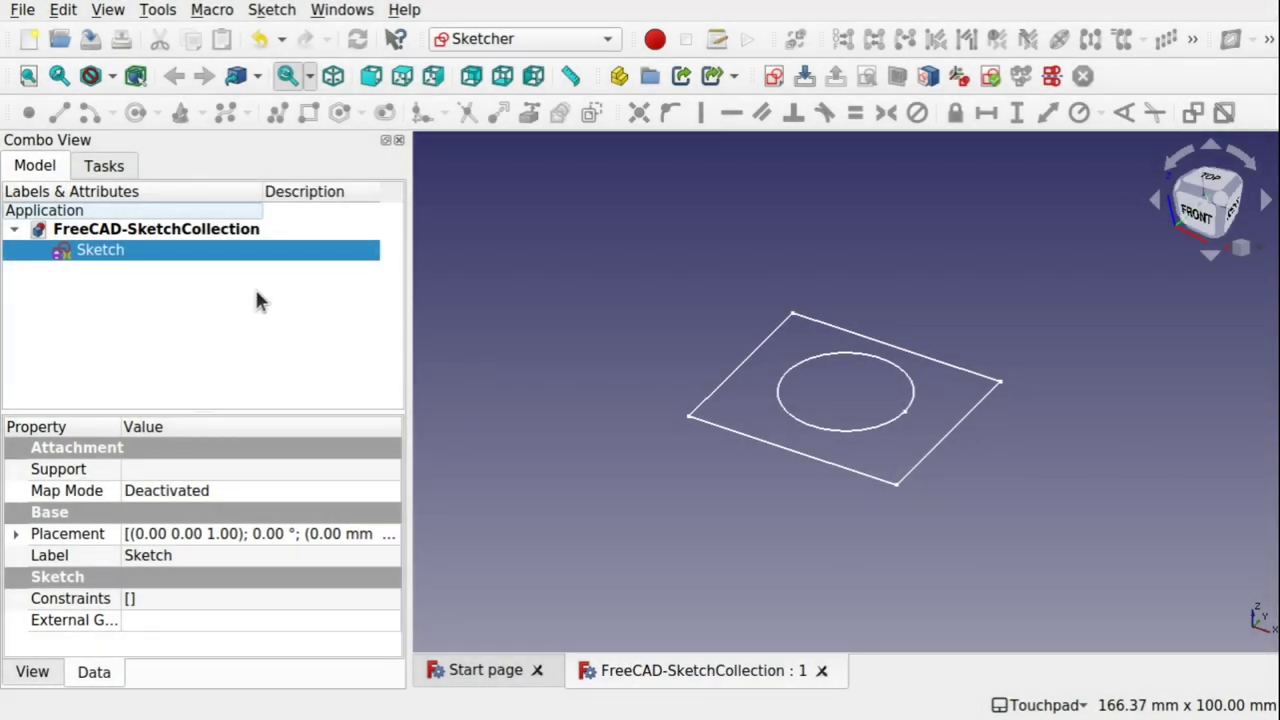
left_click(90, 300)
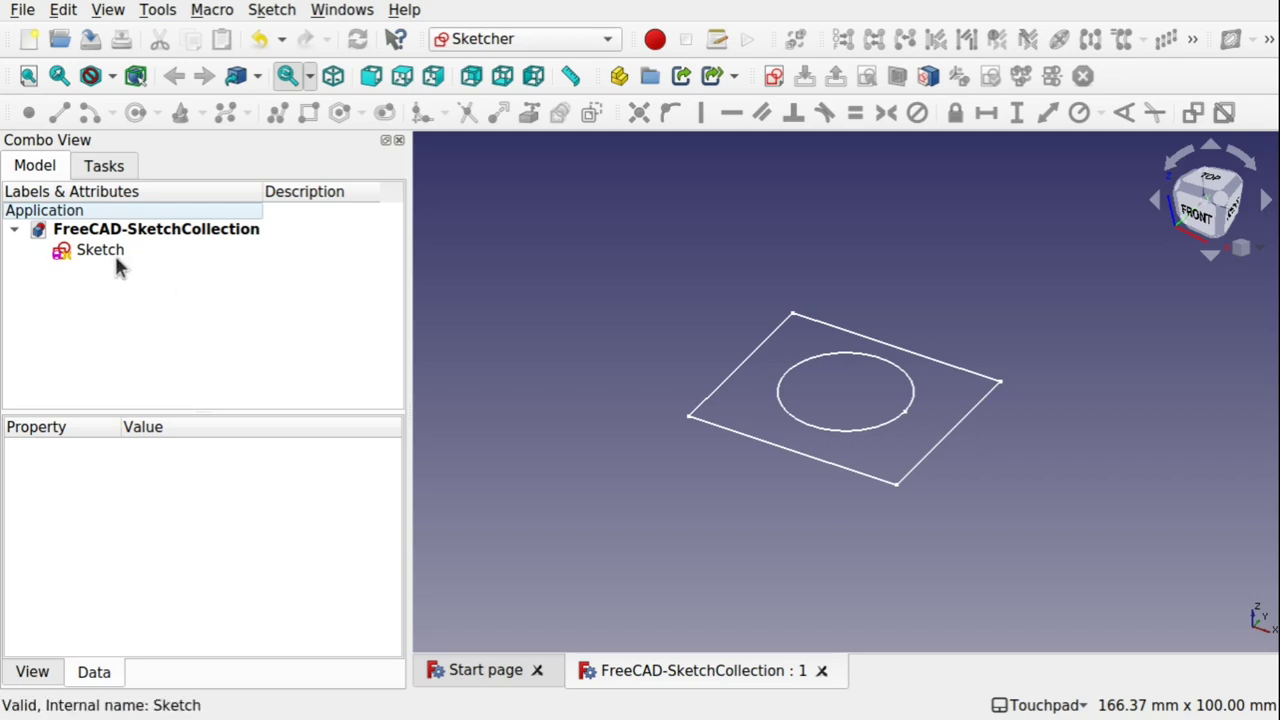
Create a new empty document and save it as FreeCAD-MyProject.FCStd, replacing the existing file.
left_click(28, 38)
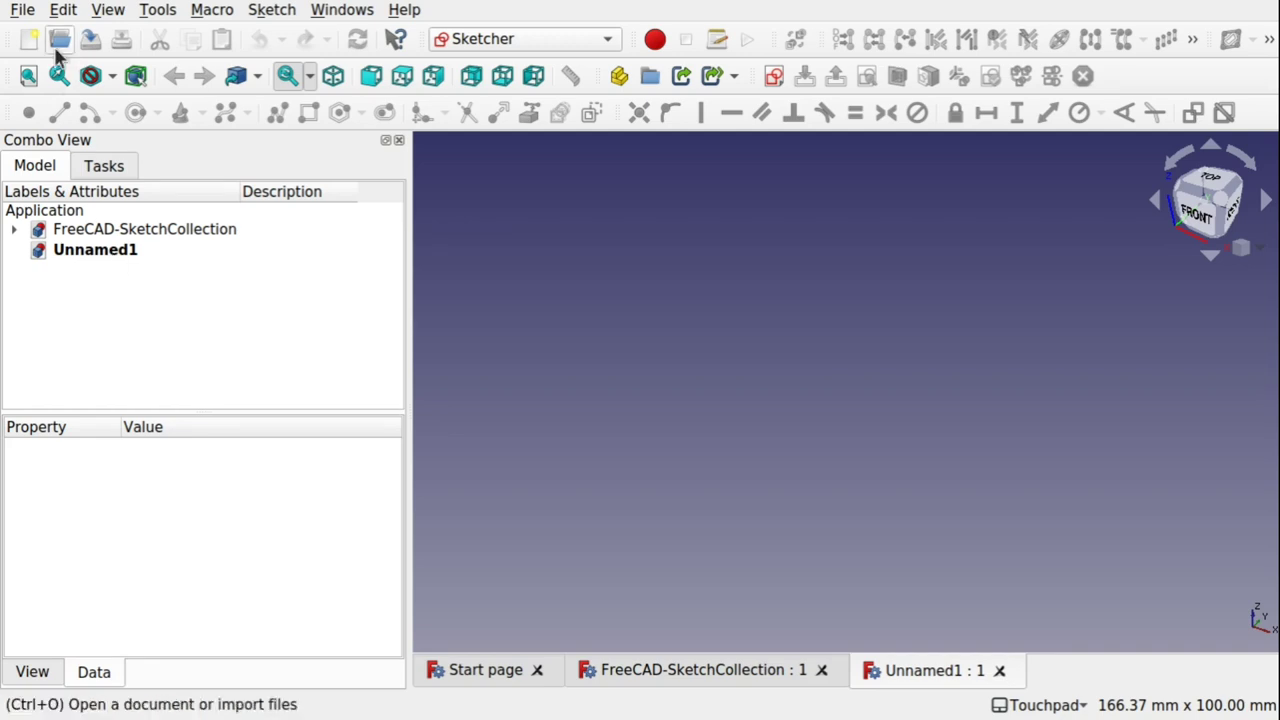
left_click(21, 10)
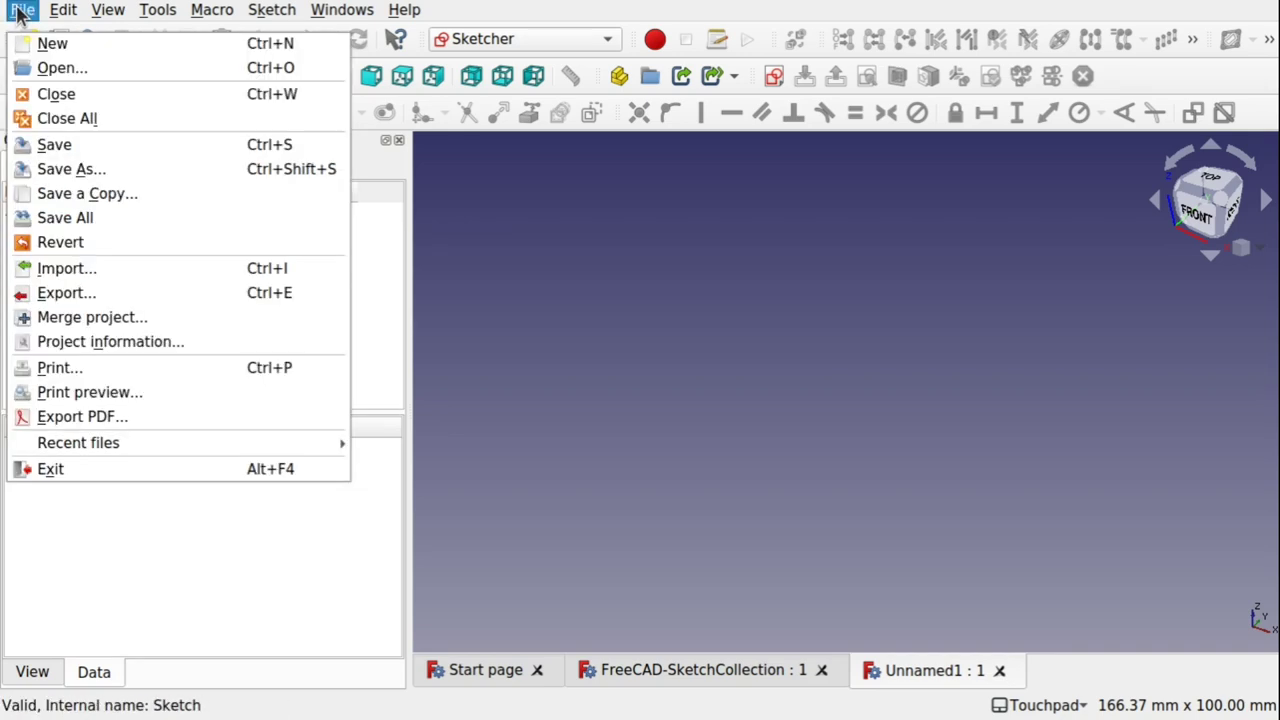
left_click(70, 169)
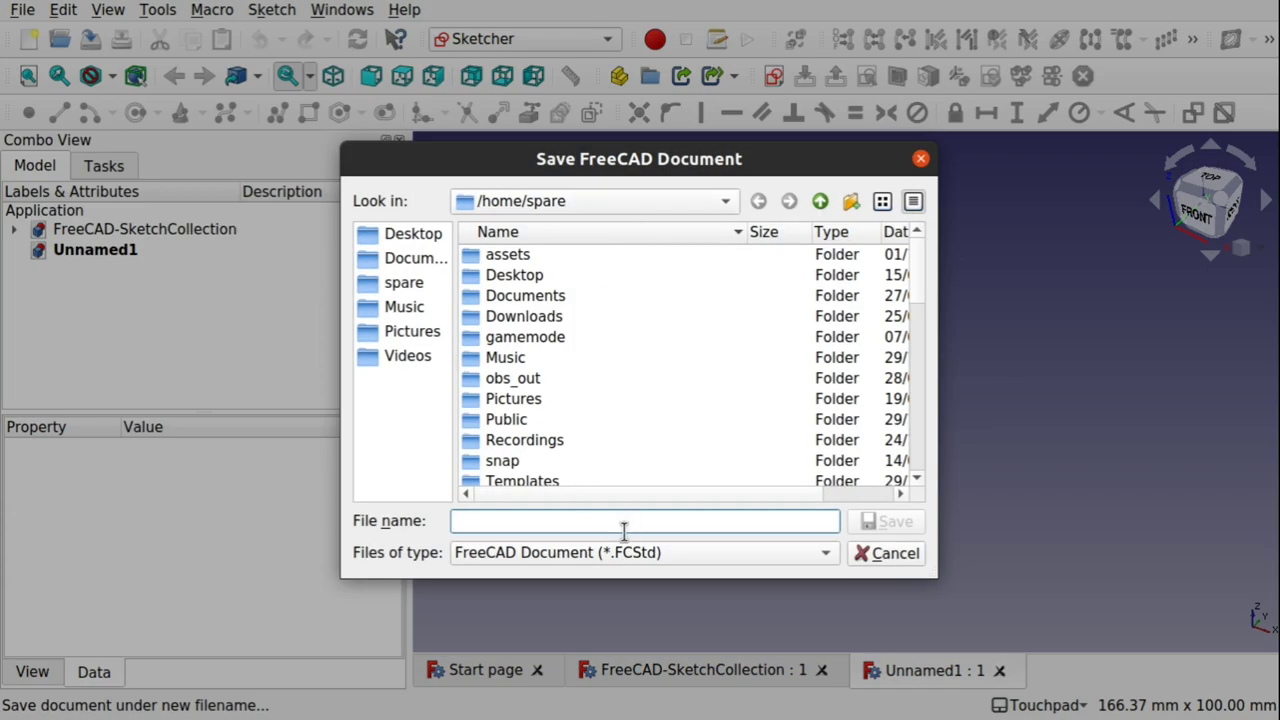
type("Free")
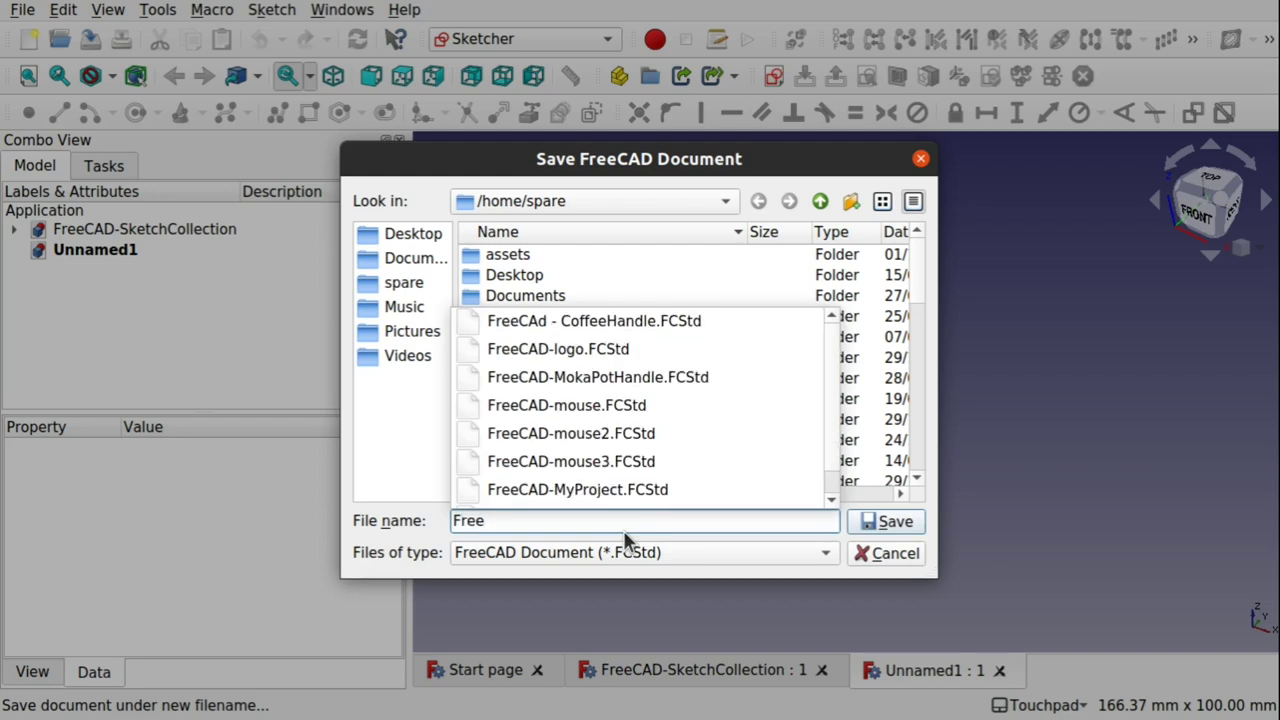
type("CAD")
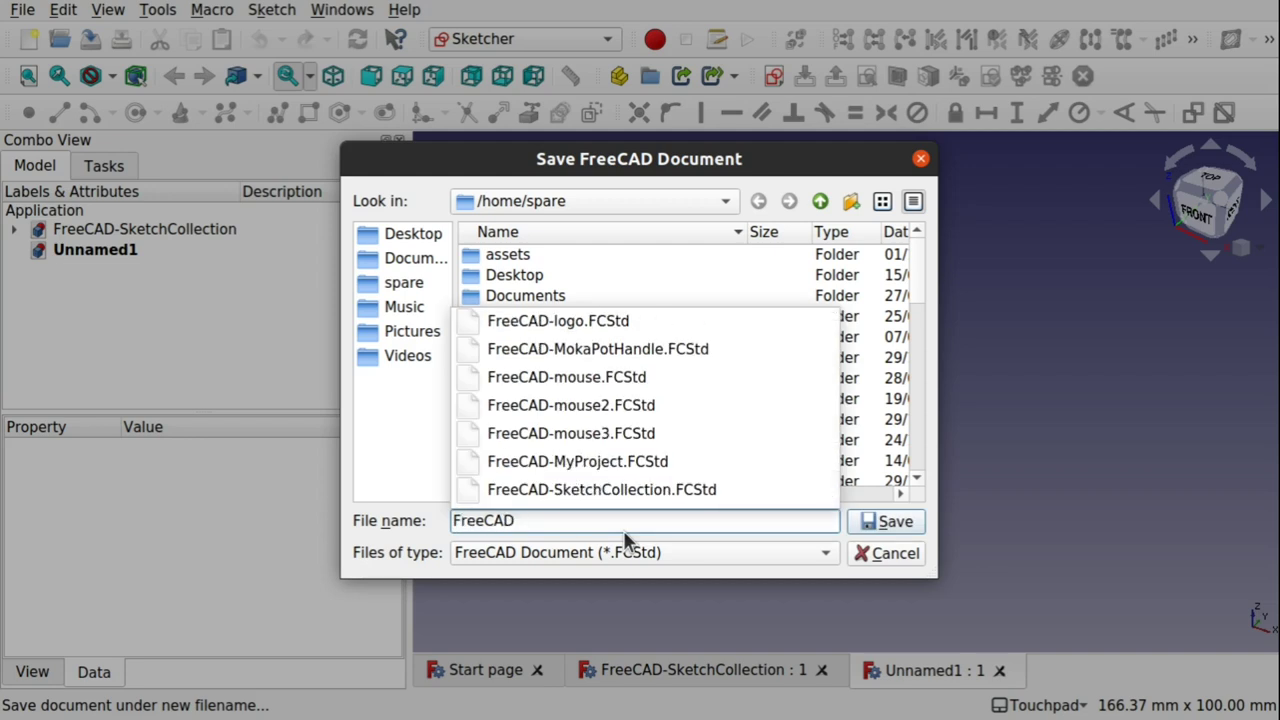
type("-MyPr")
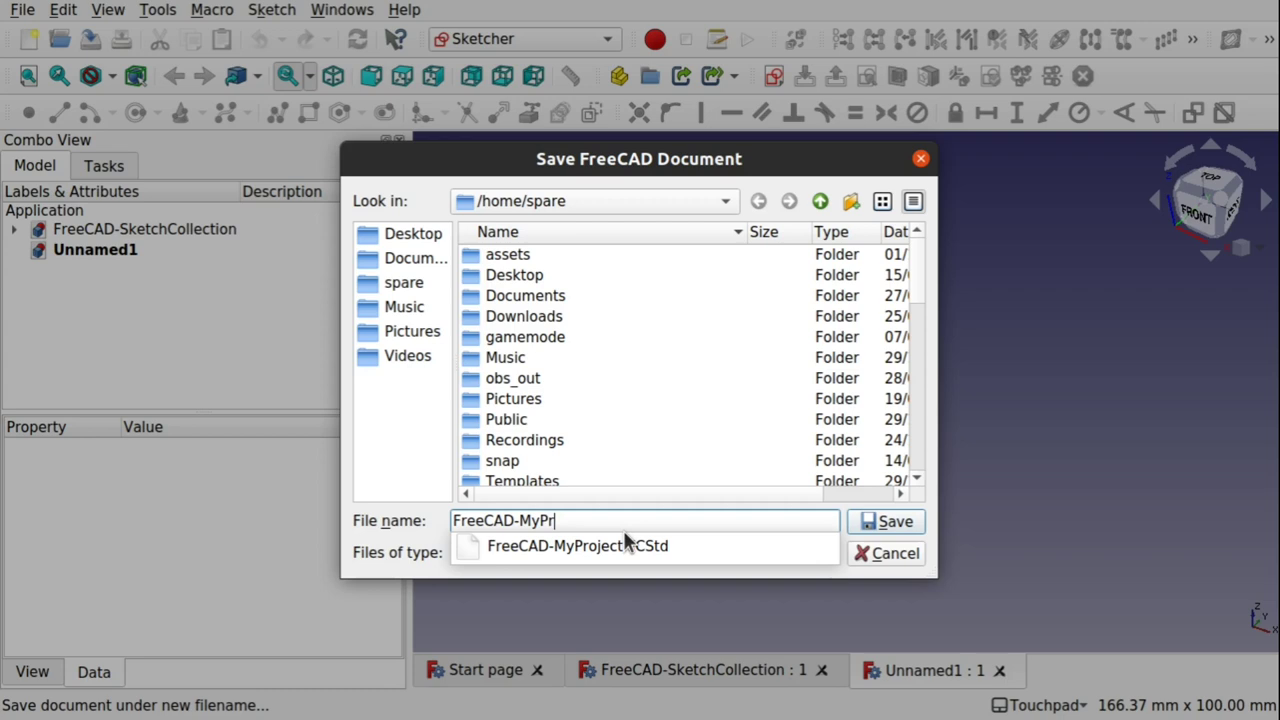
type("oject.FCStd")
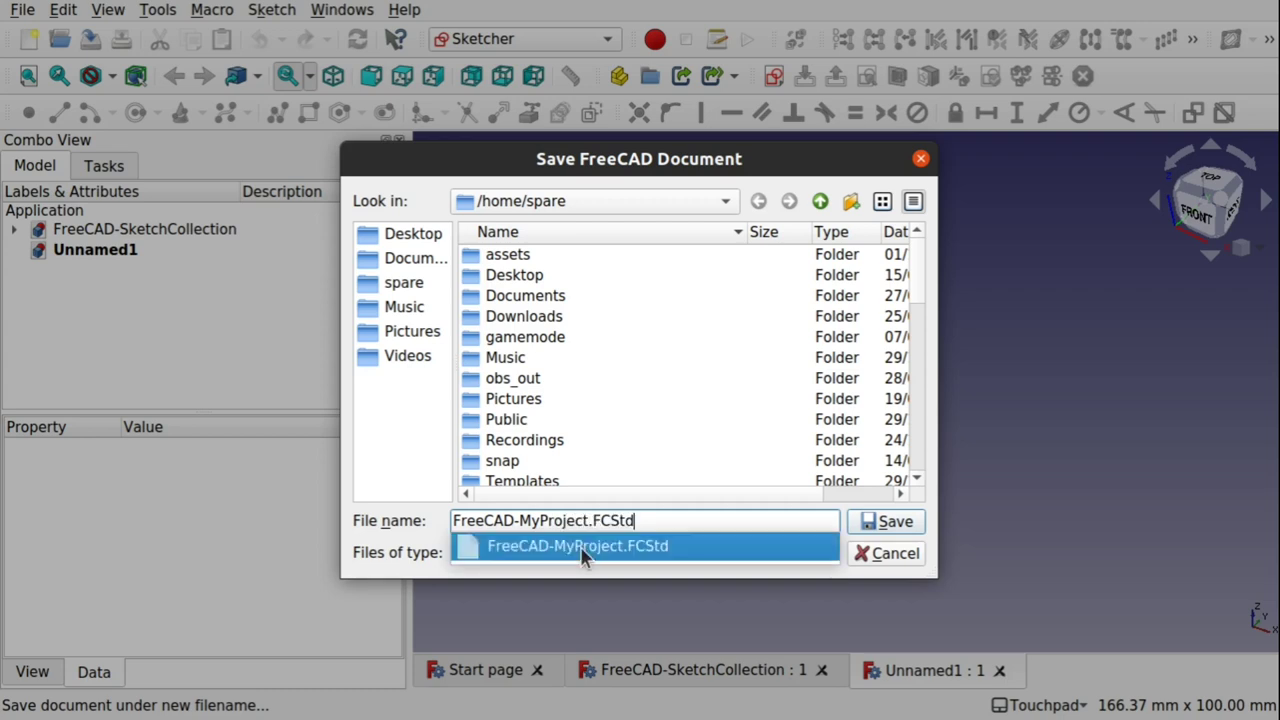
left_click(580, 546)
left_click(880, 528)
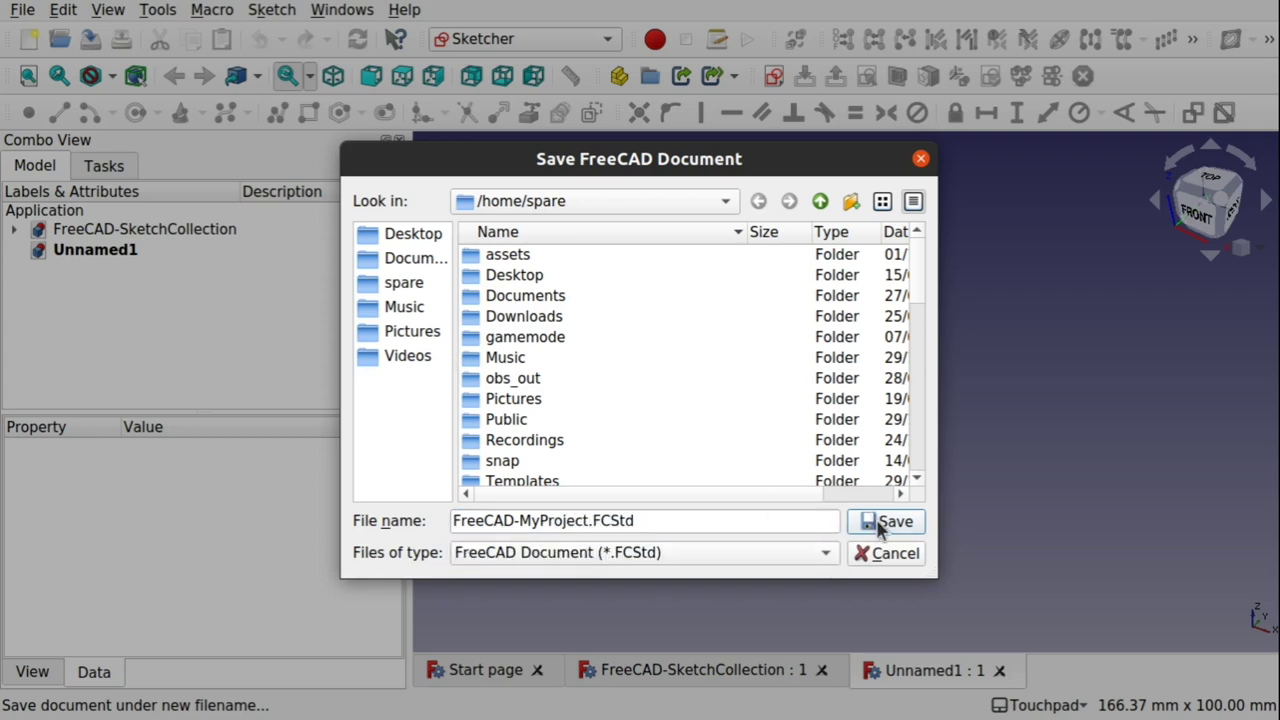
left_click(880, 528)
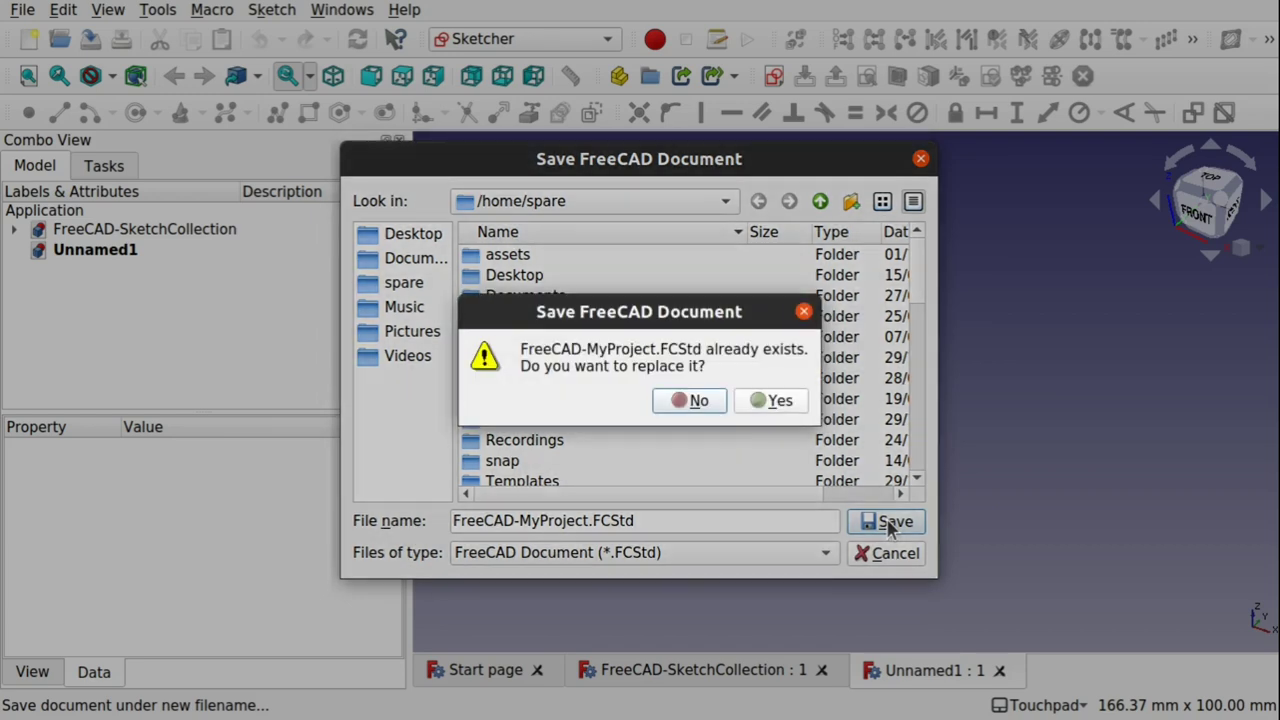
left_click(768, 400)
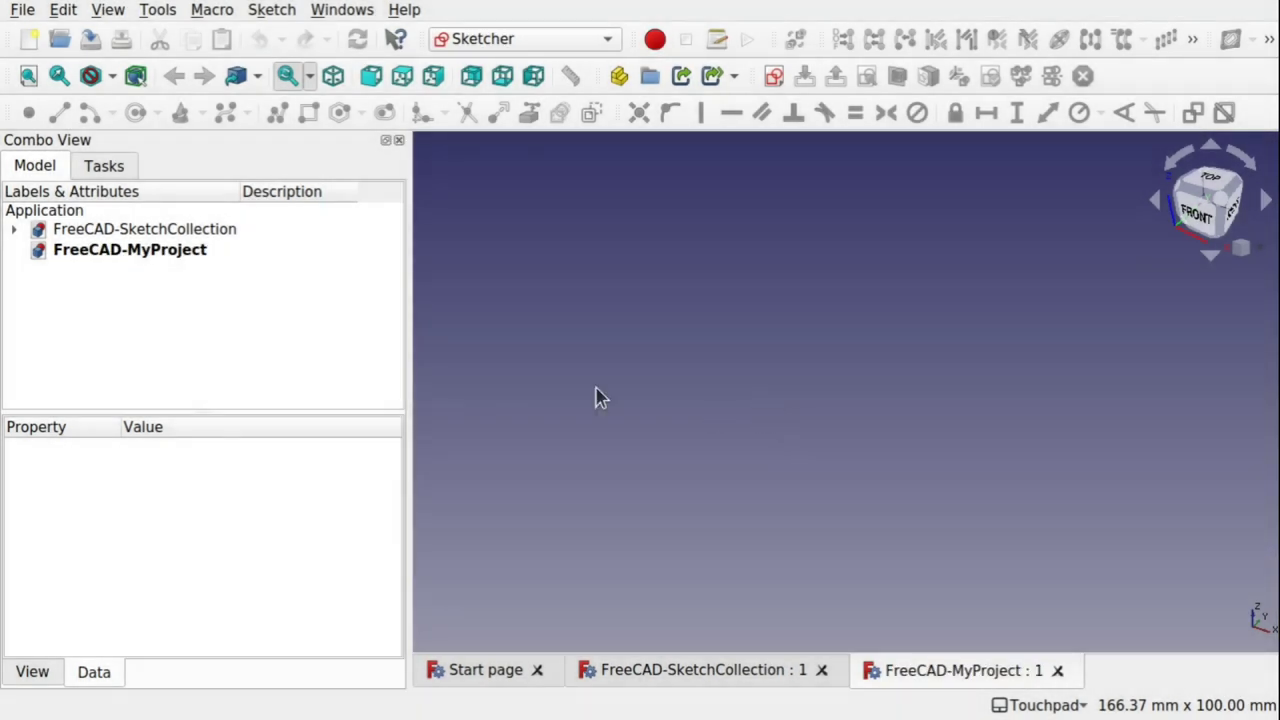
left_click(136, 252)
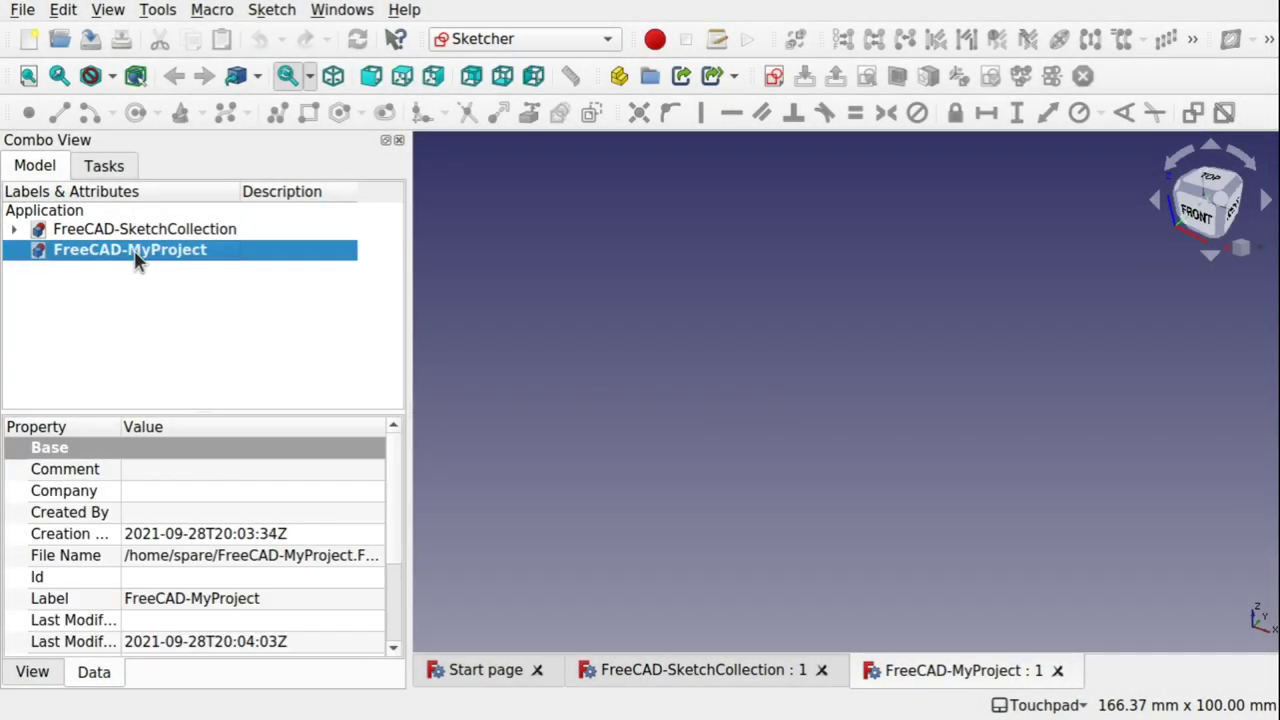
In FreeCAD-MyProject, switch to Part Design and create a body with a new sketch on XY_Plane.
double_click(183, 232)
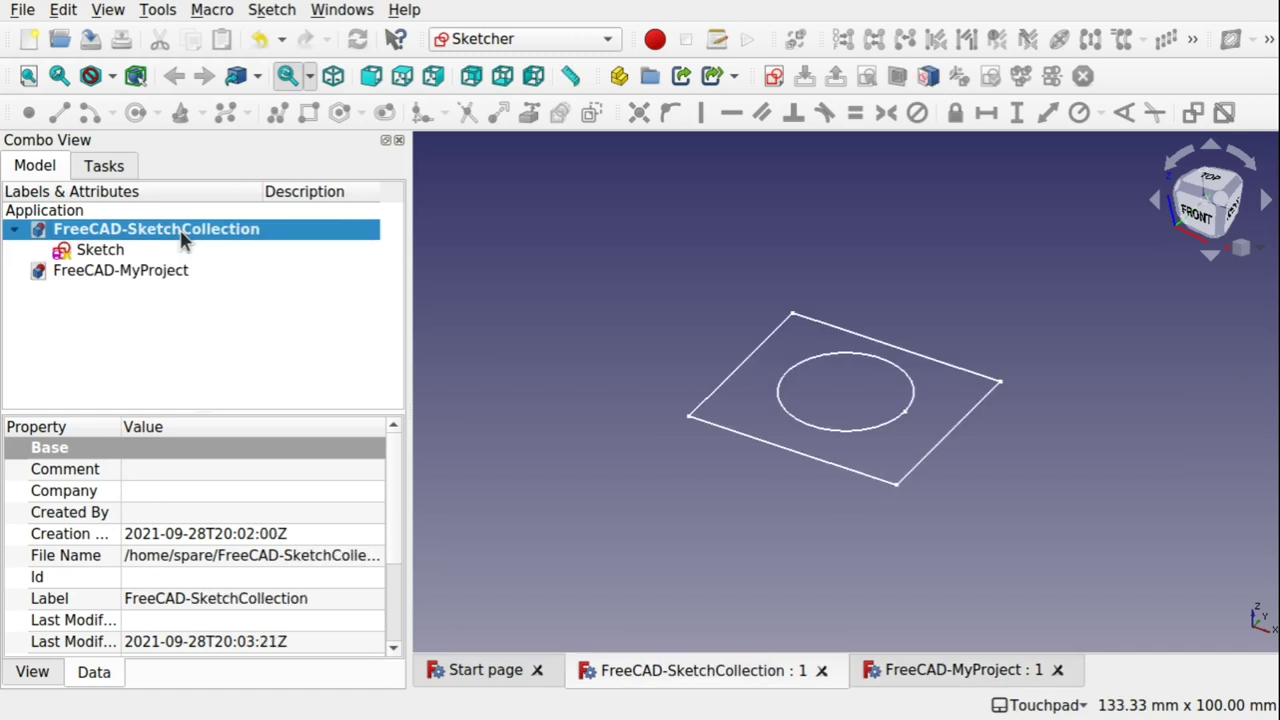
double_click(142, 272)
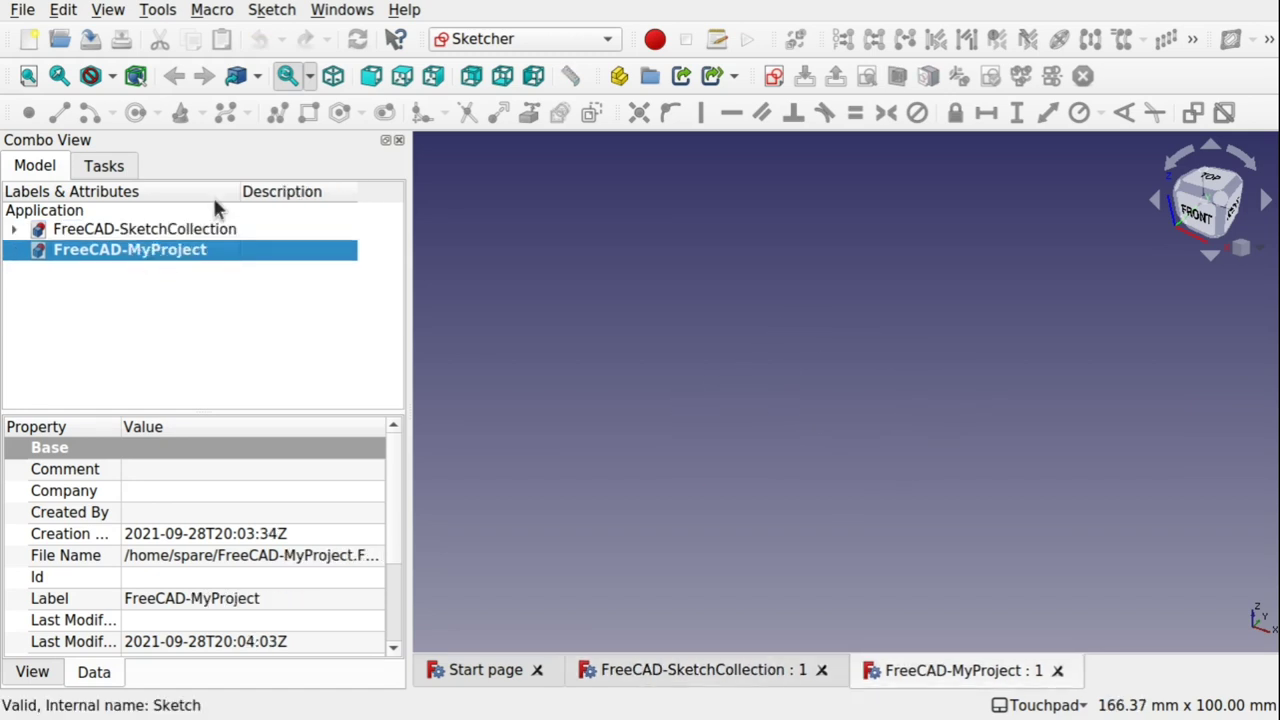
left_click(564, 42)
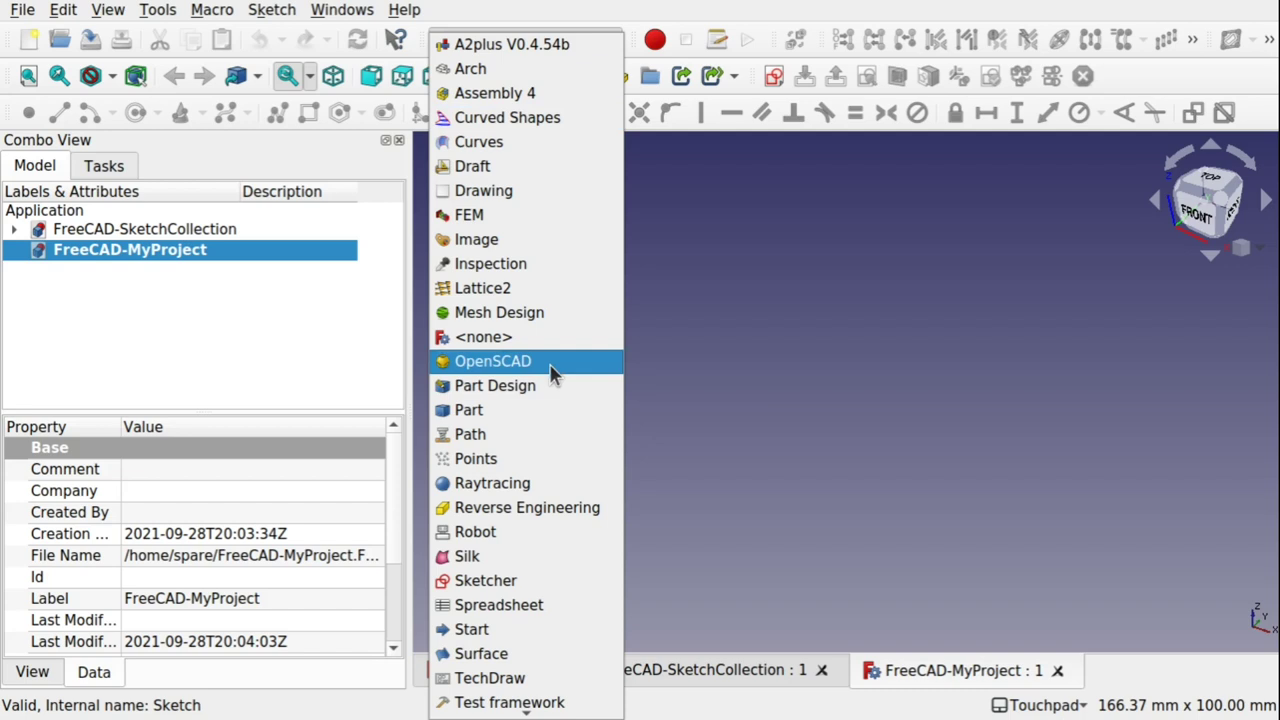
left_click(559, 388)
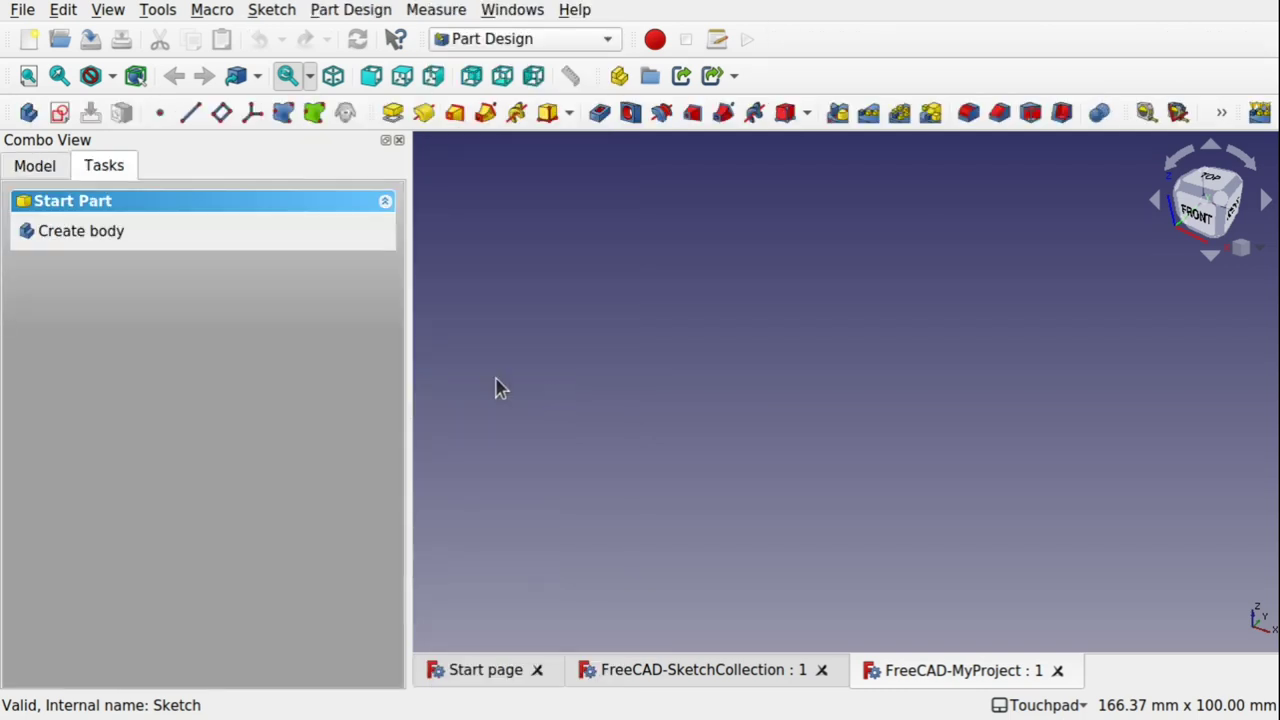
left_click(27, 112)
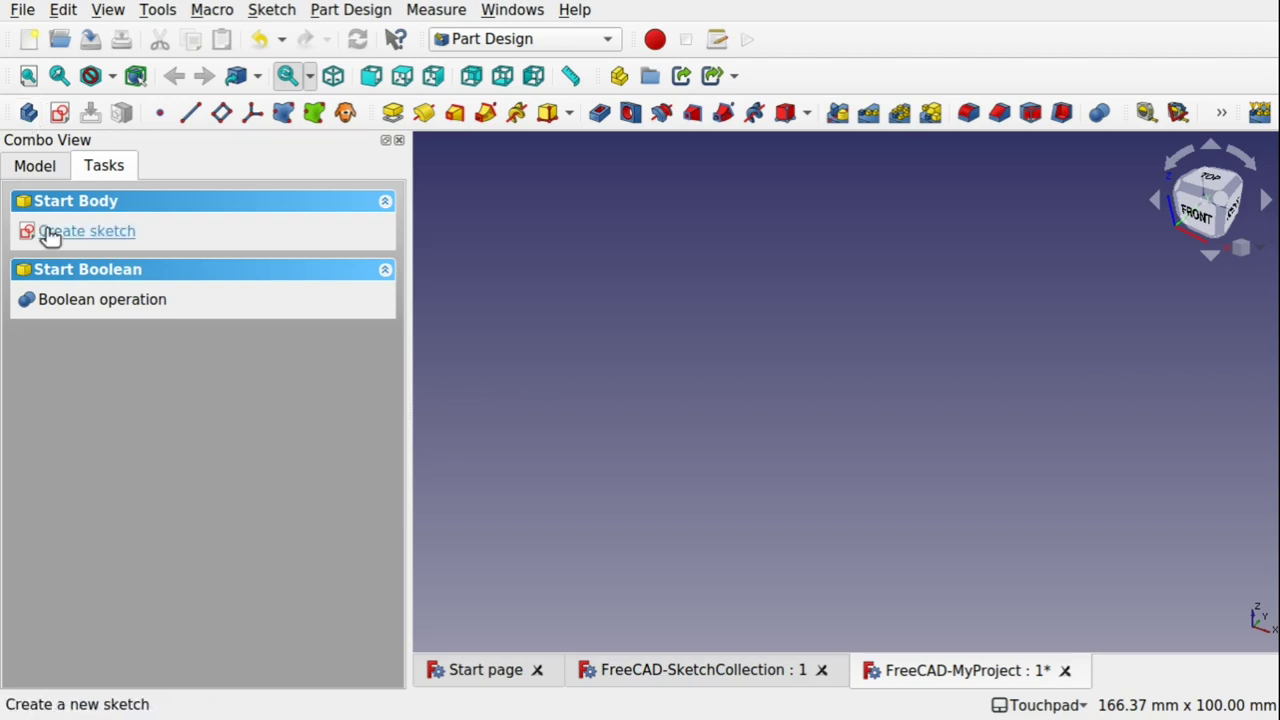
left_click(110, 233)
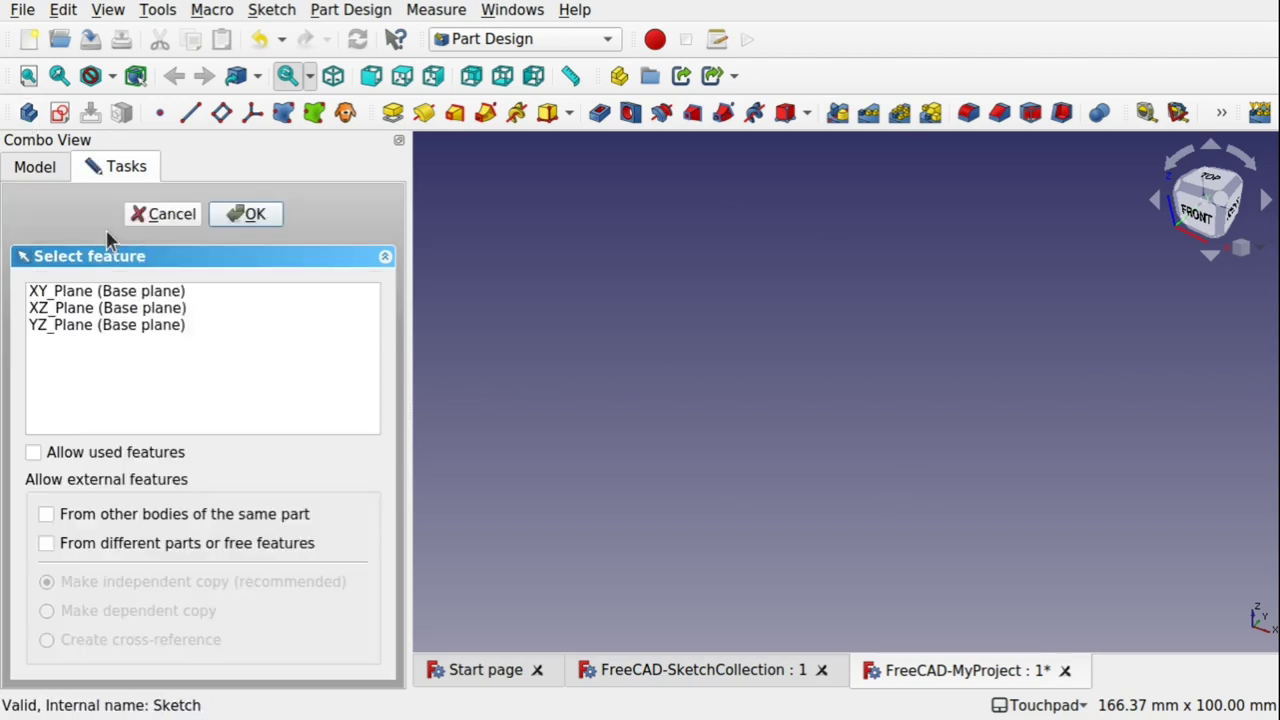
left_click(176, 291)
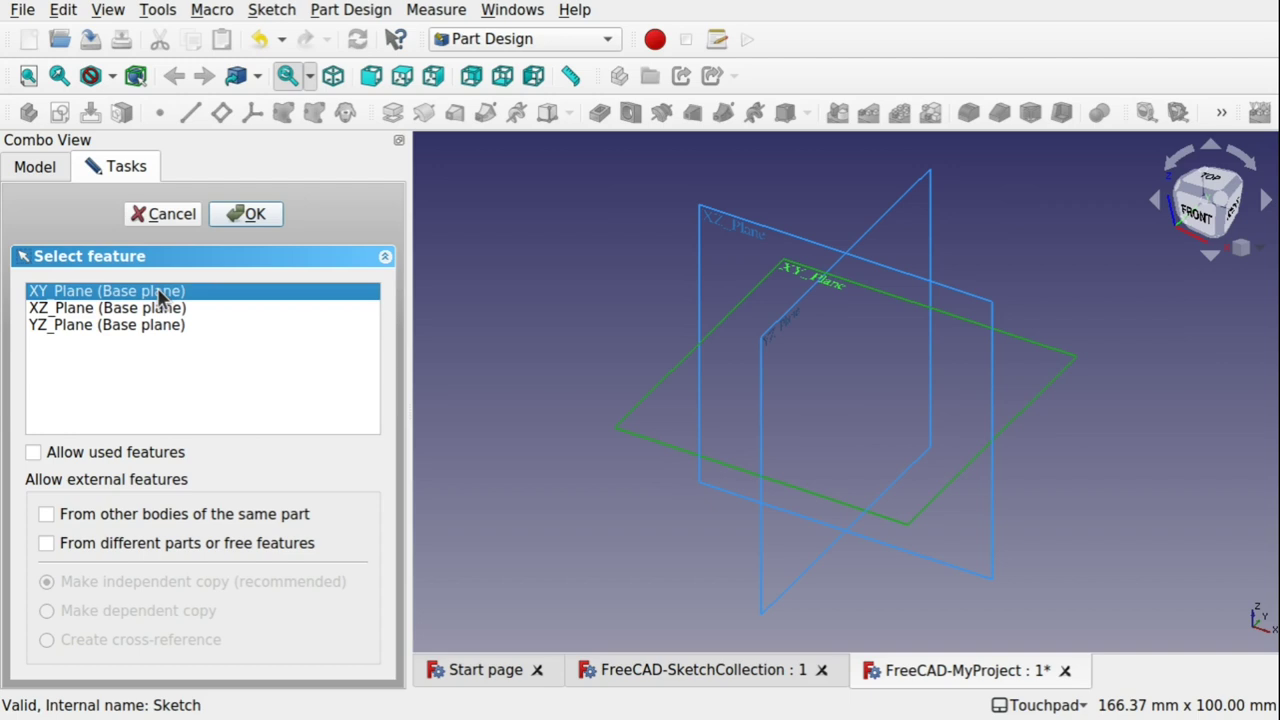
left_click(257, 222)
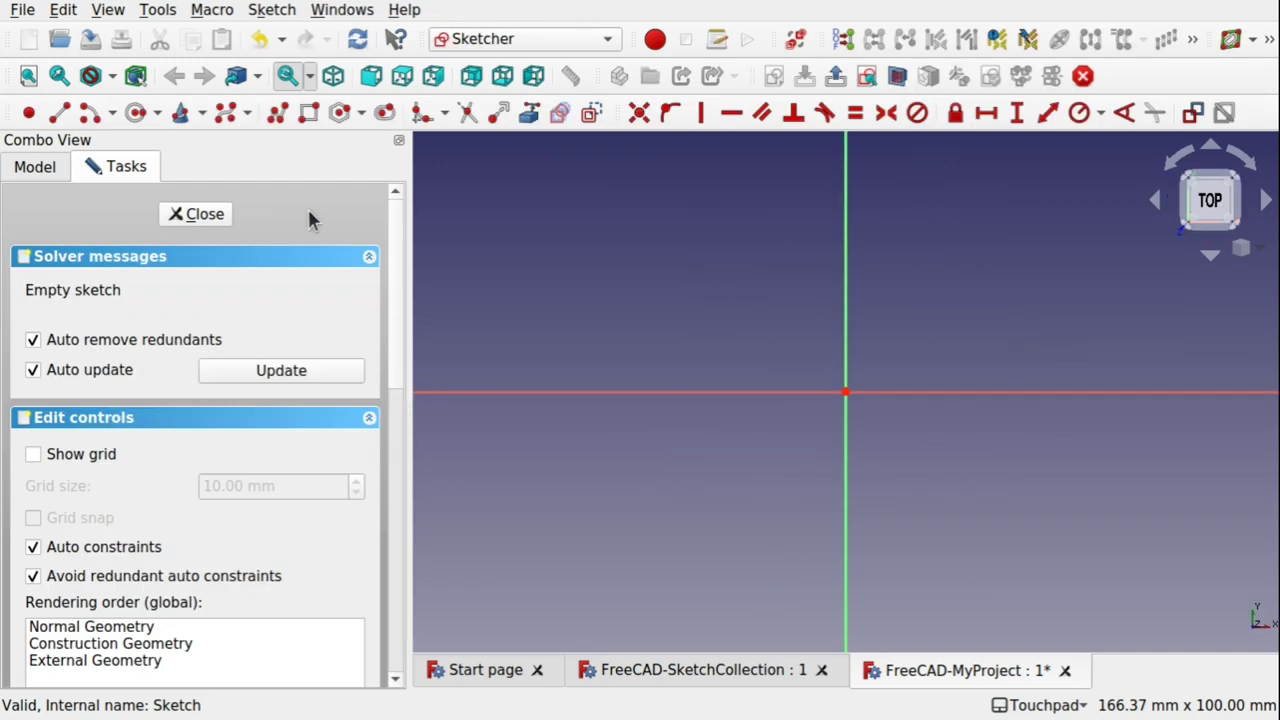
Draw a rectangle centred on the origin and close the sketch.
left_click(308, 114)
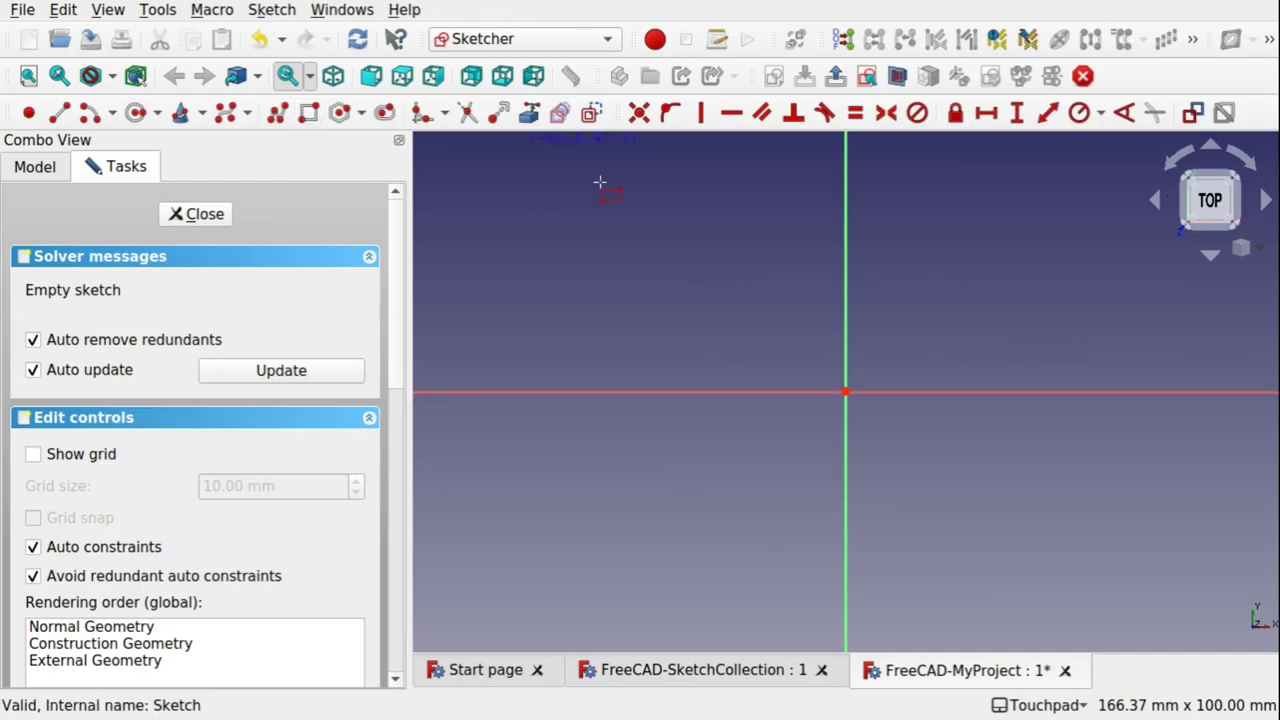
left_click(580, 236)
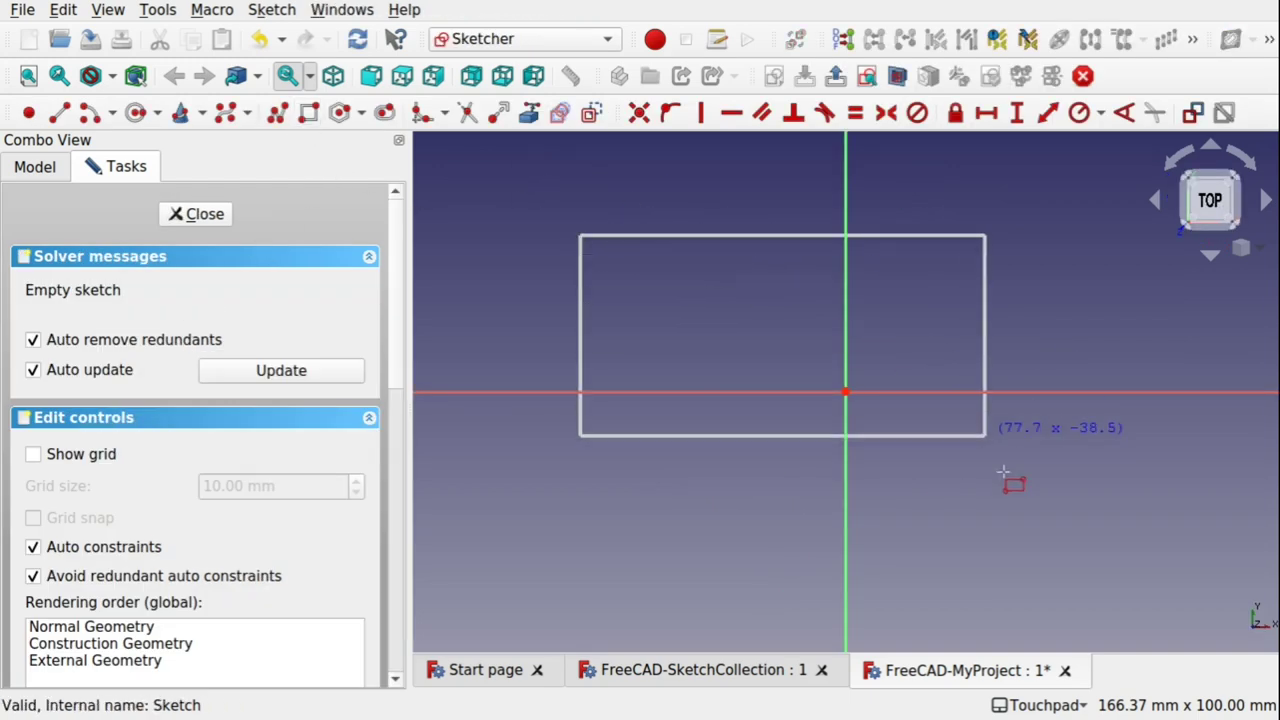
left_click(1105, 579)
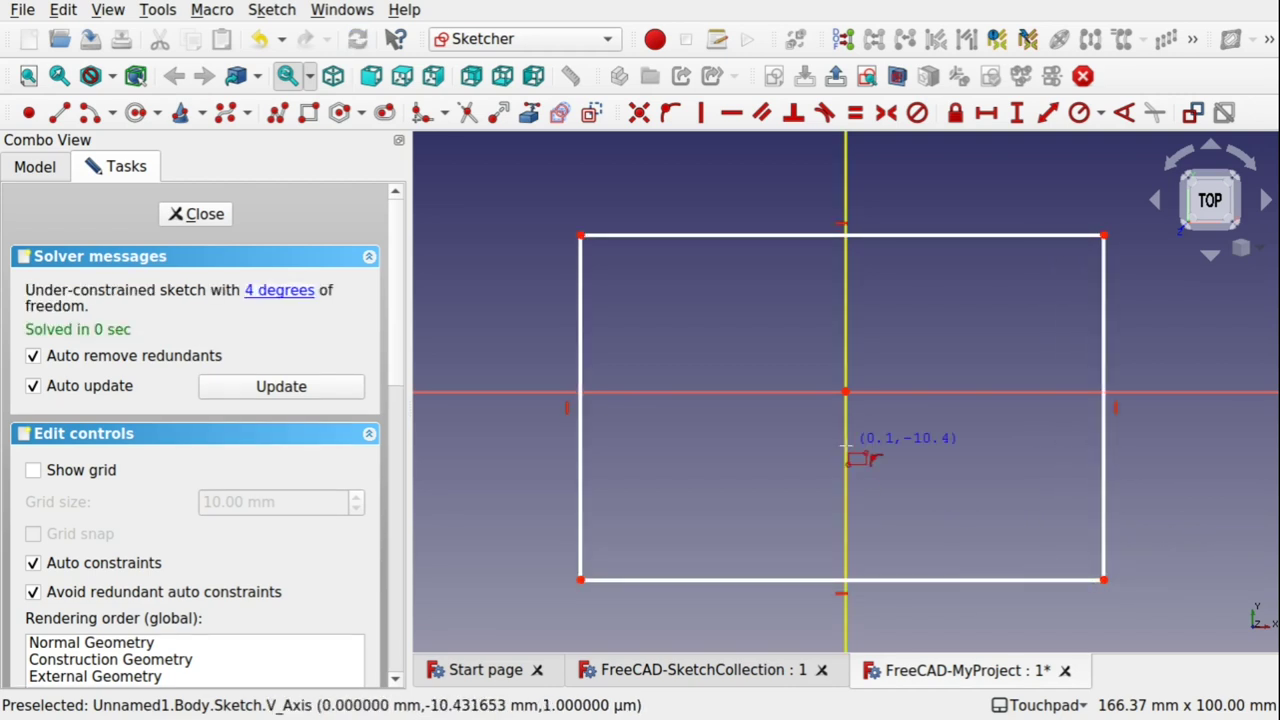
left_click(207, 214)
Pad the rectangle 10 mm into a slab and start a new sketch on its top face.
left_click(392, 112)
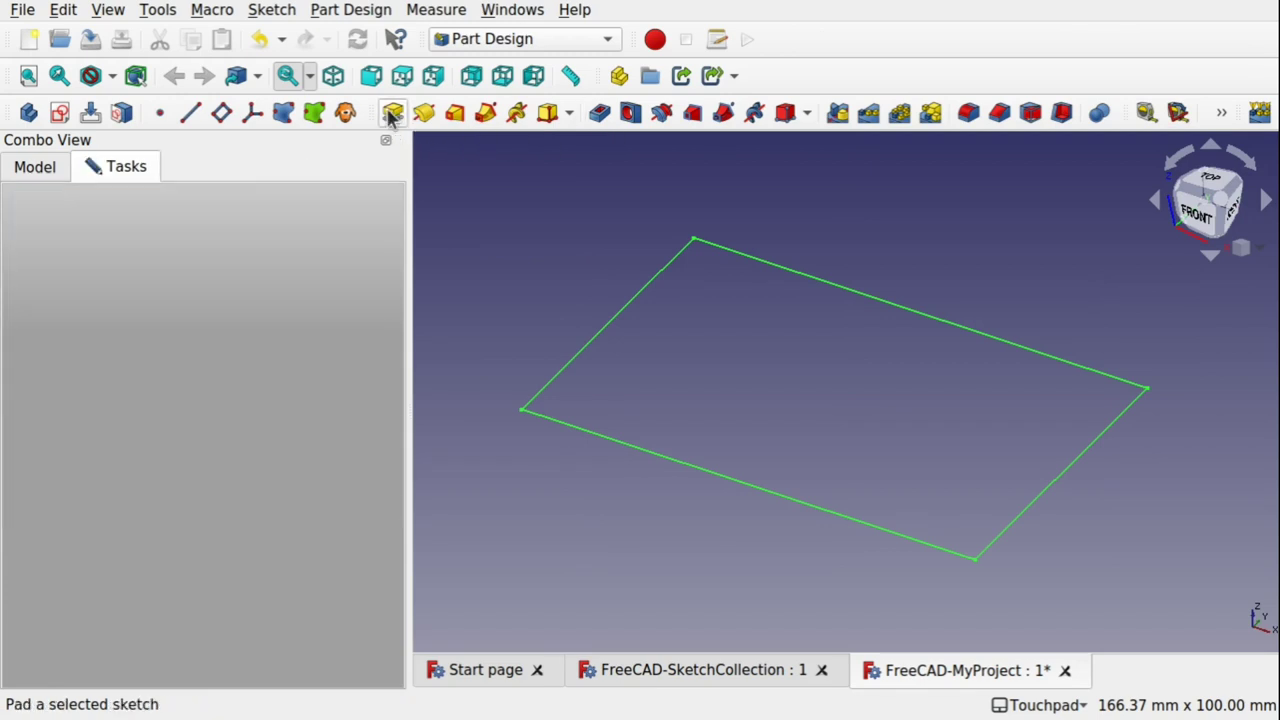
left_click(245, 214)
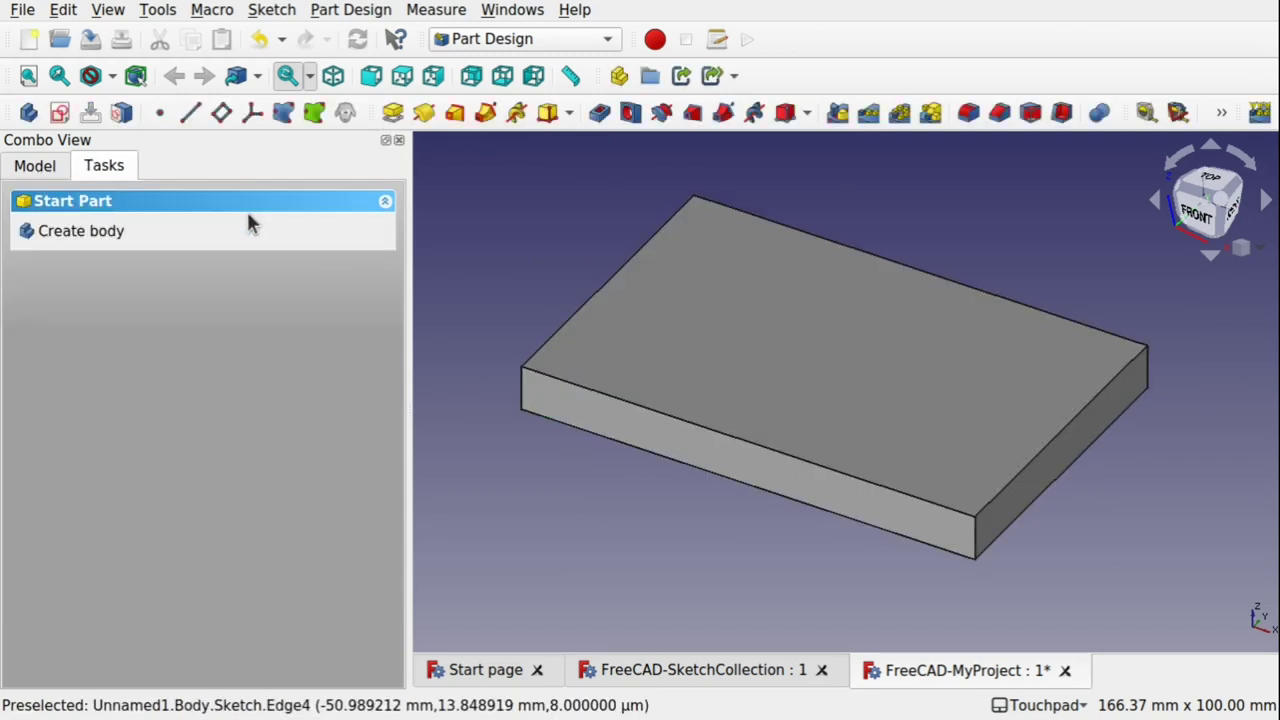
left_click(823, 347)
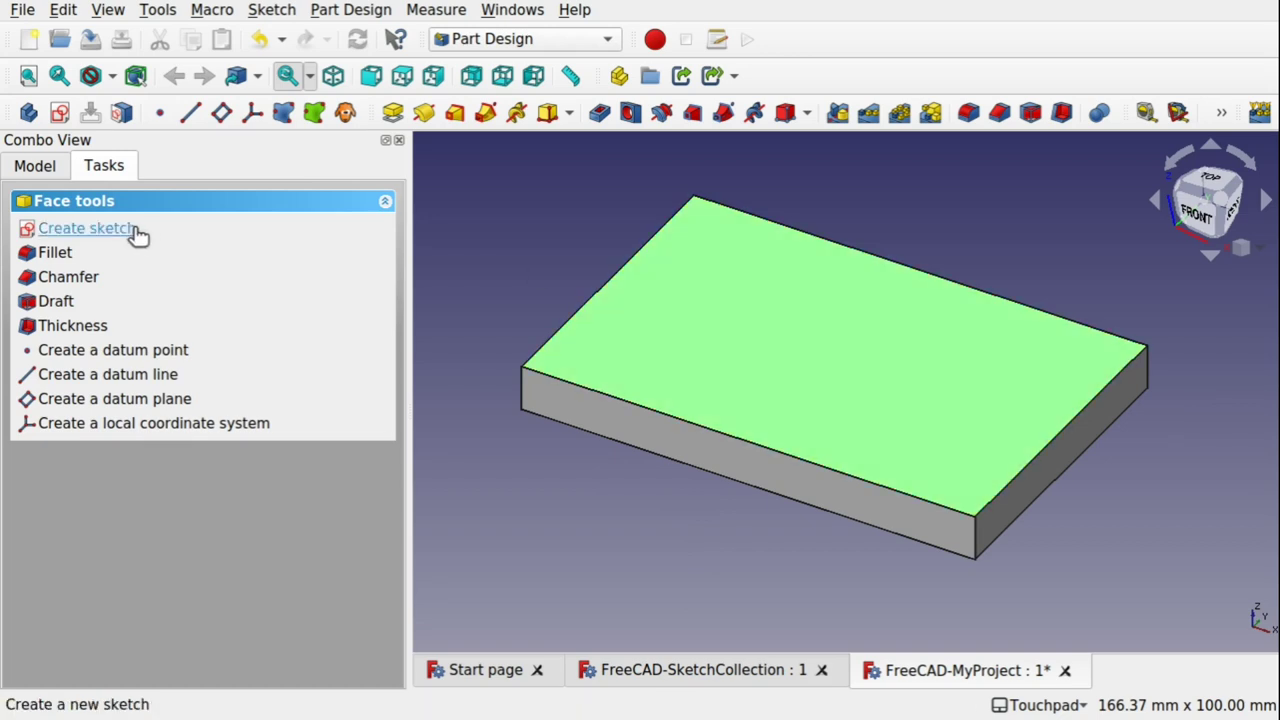
left_click(124, 229)
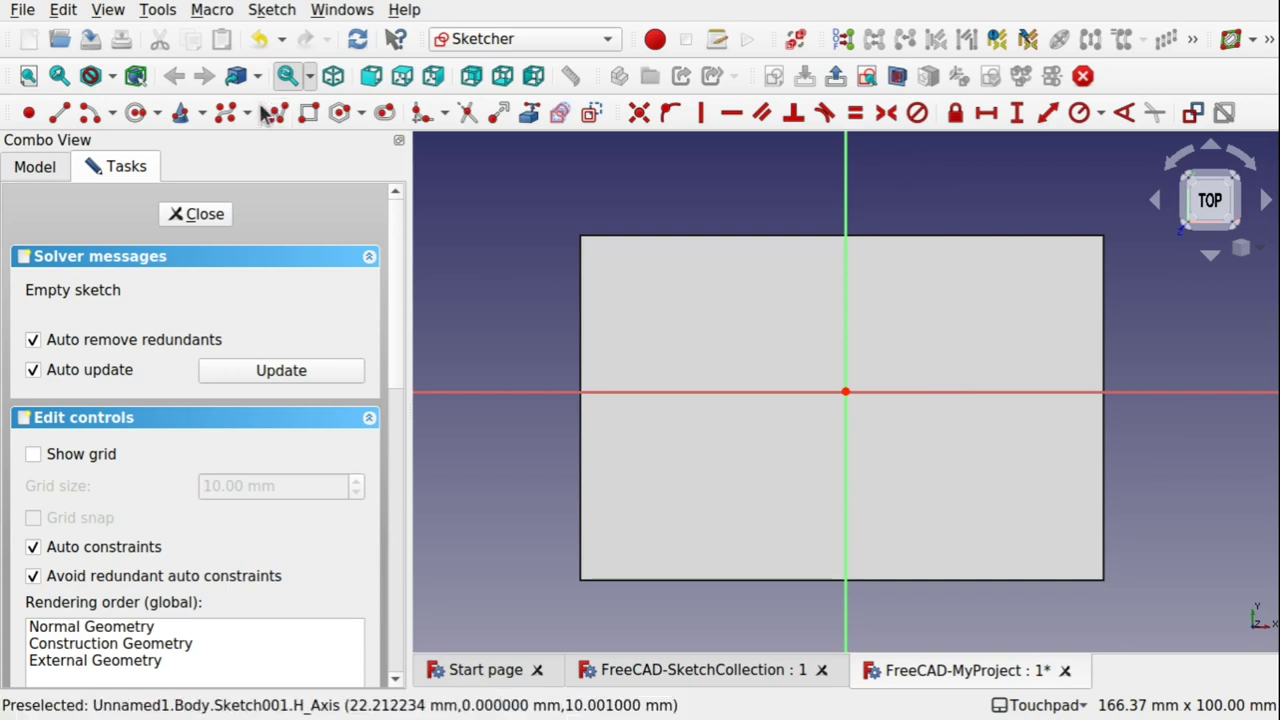
Draw a smaller inset rectangle on the slab's top face and close the sketch.
left_click(310, 113)
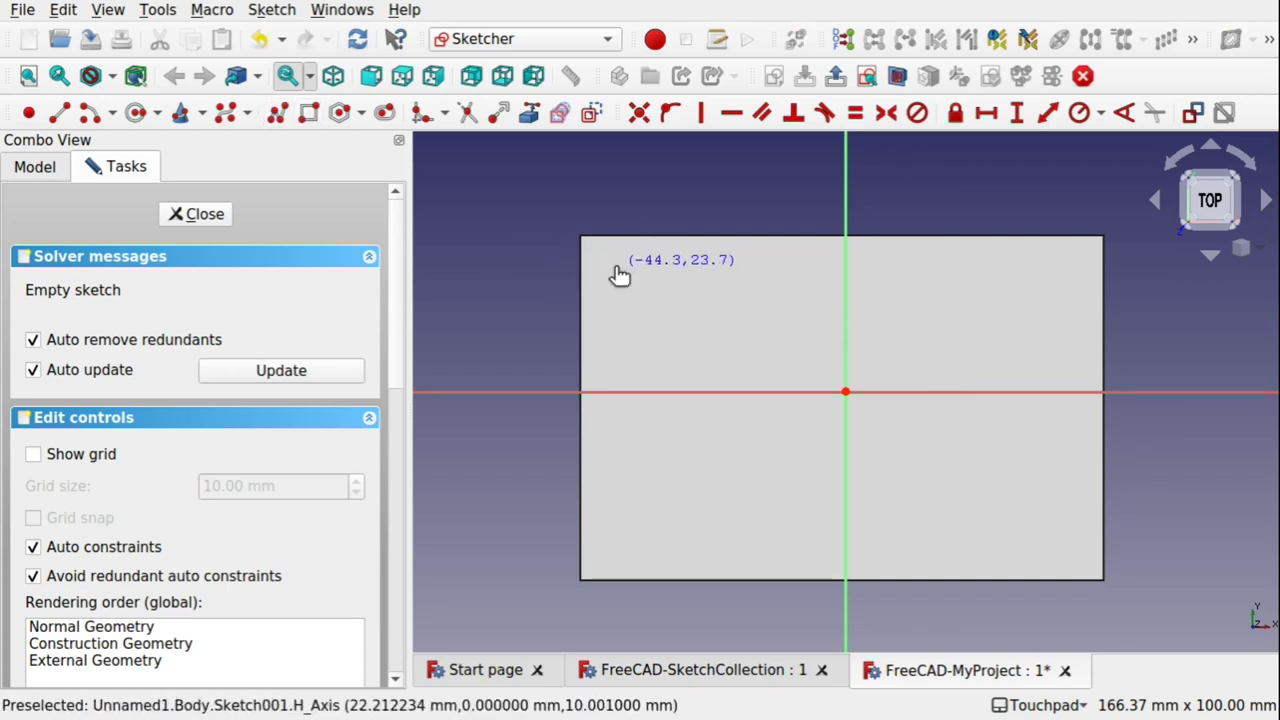
left_click(615, 268)
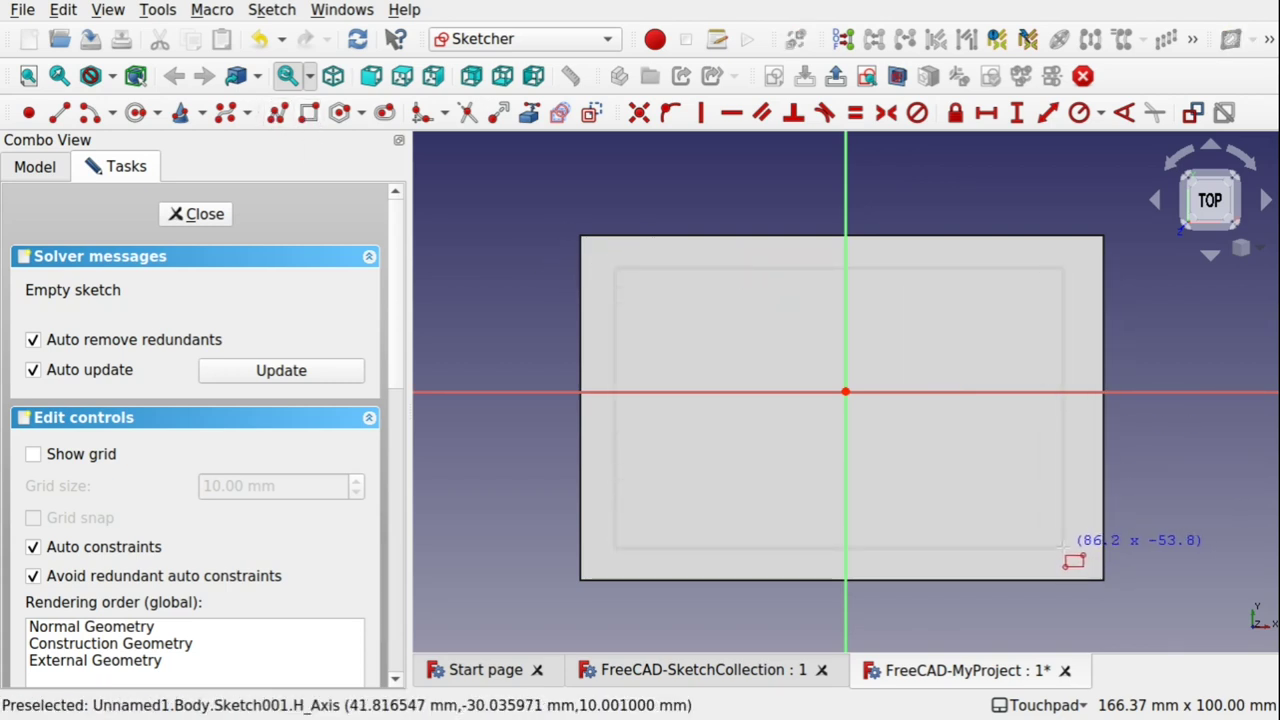
left_click(1063, 548)
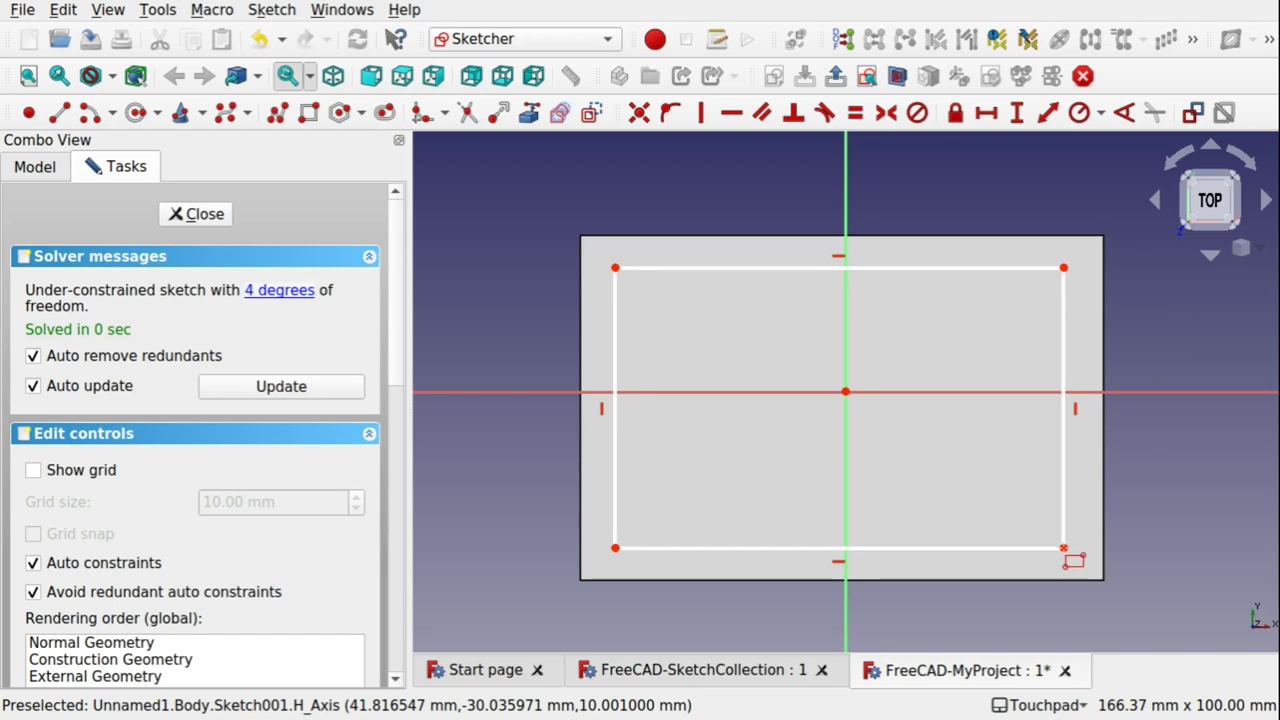
left_click(192, 216)
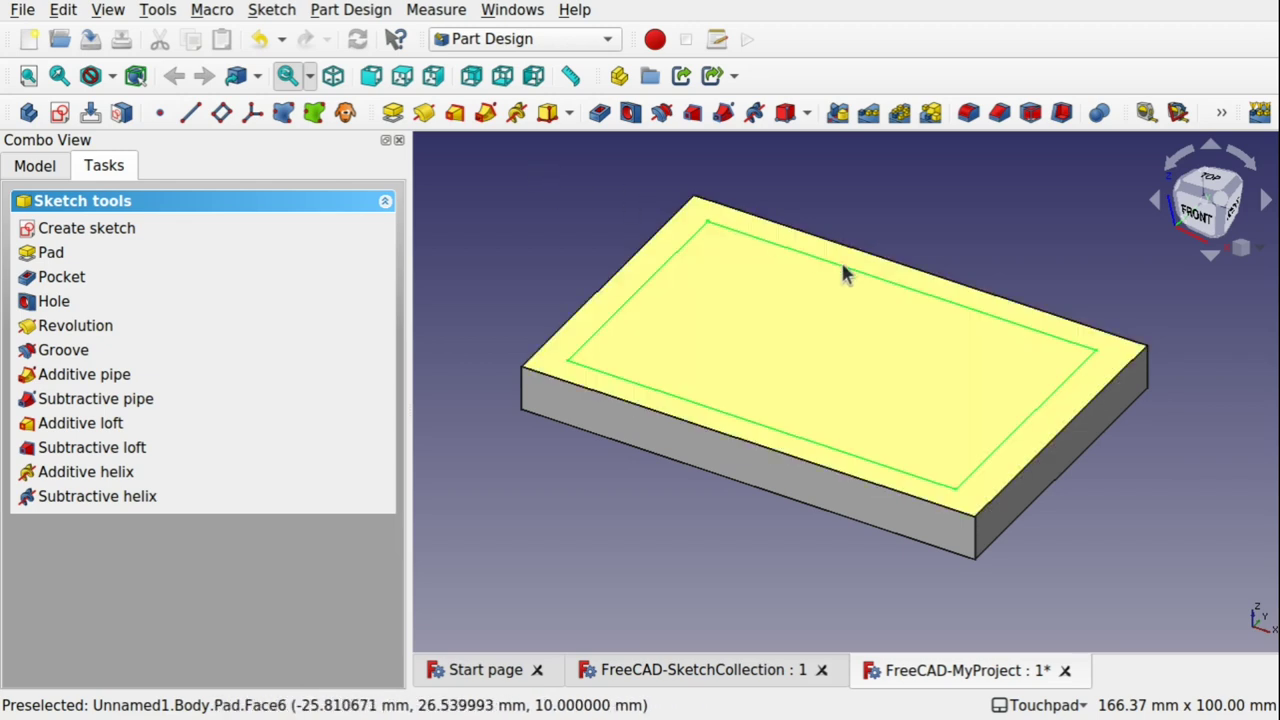
Pocket the inset rectangle 5 mm into the slab to form an open tray.
left_click(599, 113)
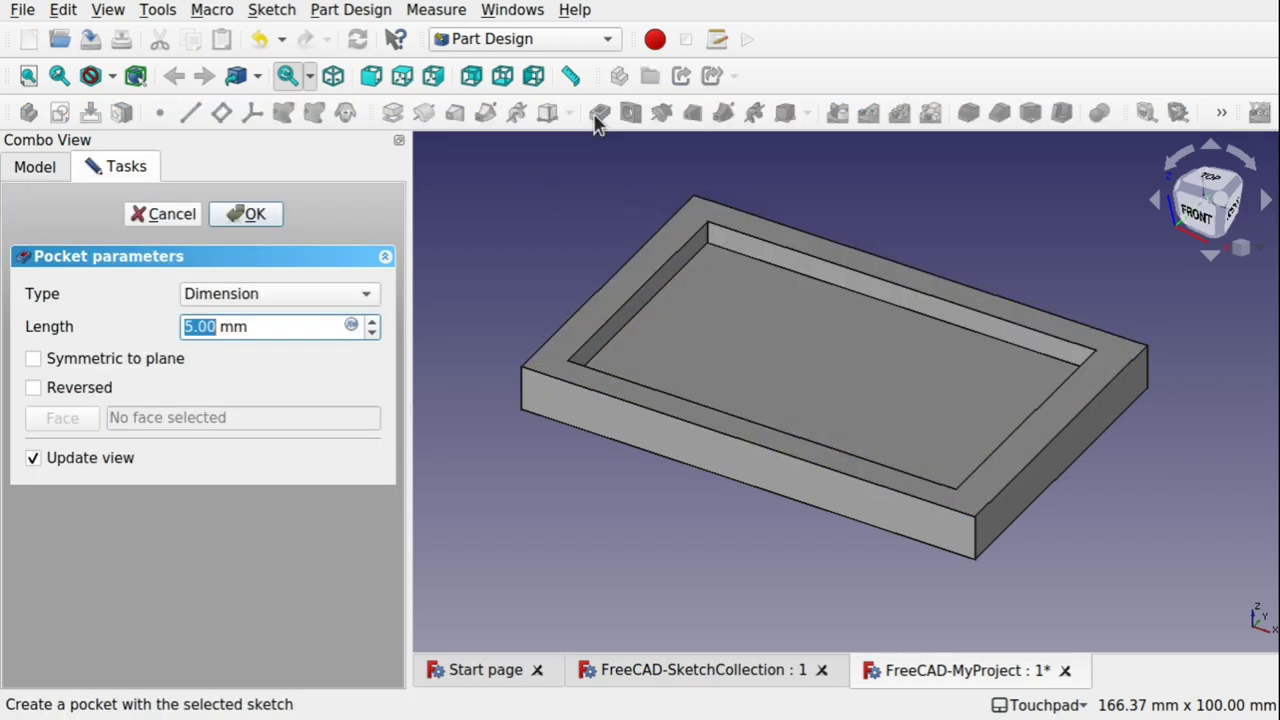
left_click(244, 217)
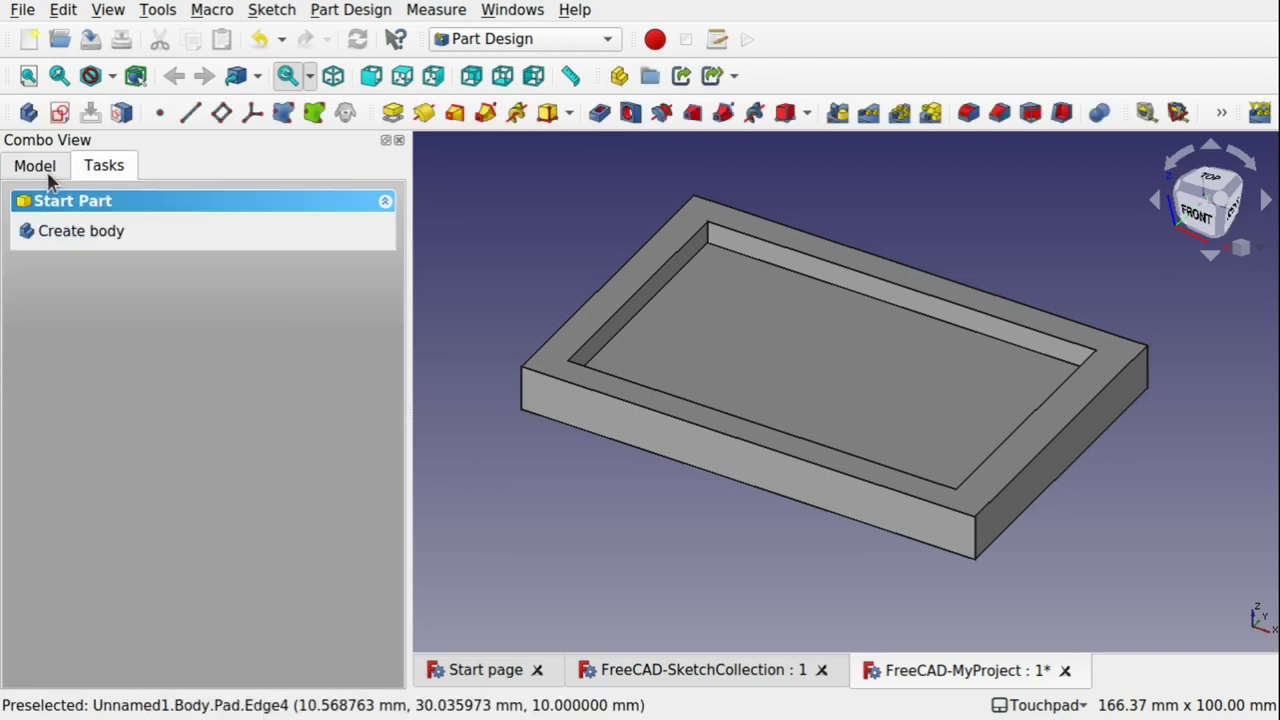
left_click(36, 166)
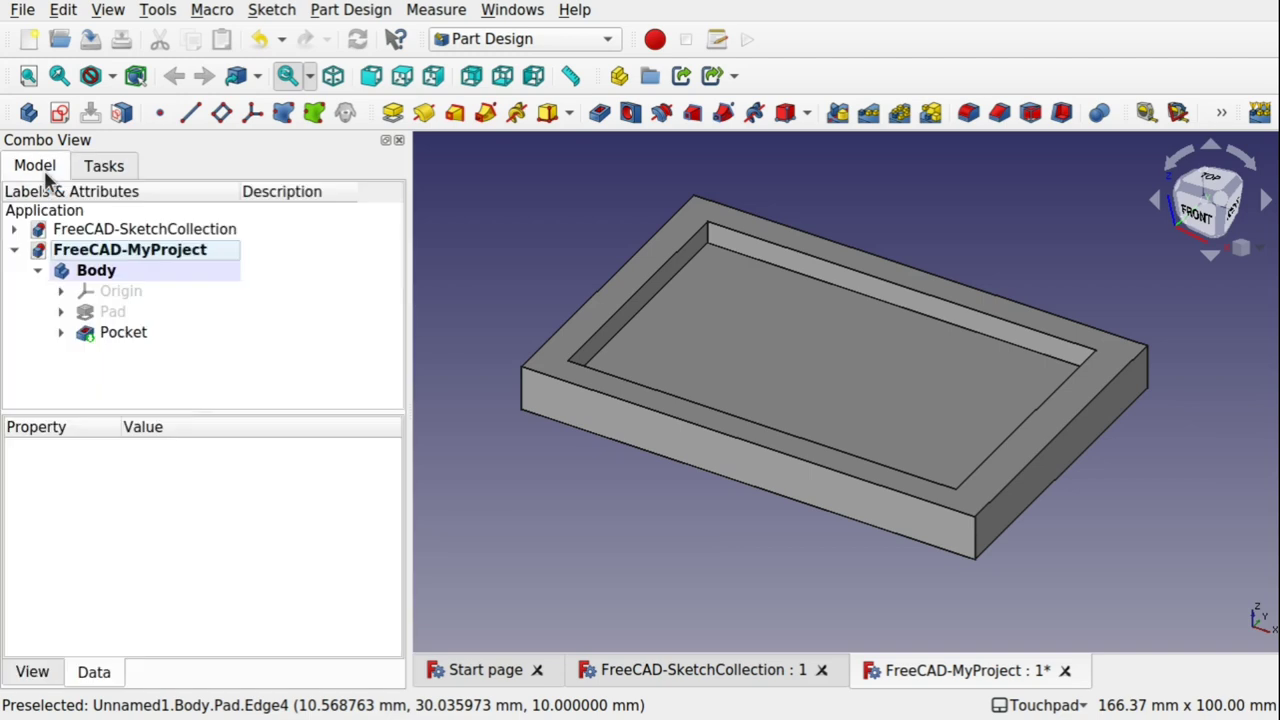
Inspect the Body and Pocket properties, then expand FreeCAD-SketchCollection to list its Sketch.
left_click(82, 275)
left_click(138, 343)
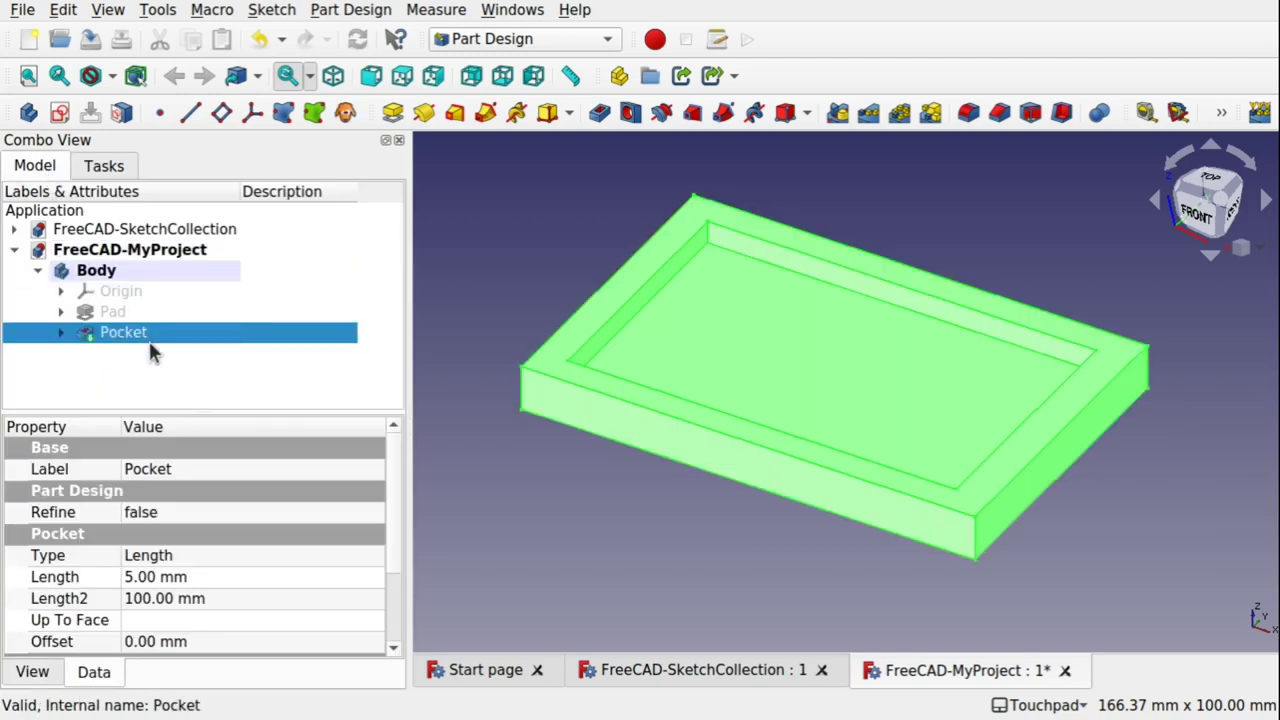
left_click(268, 373)
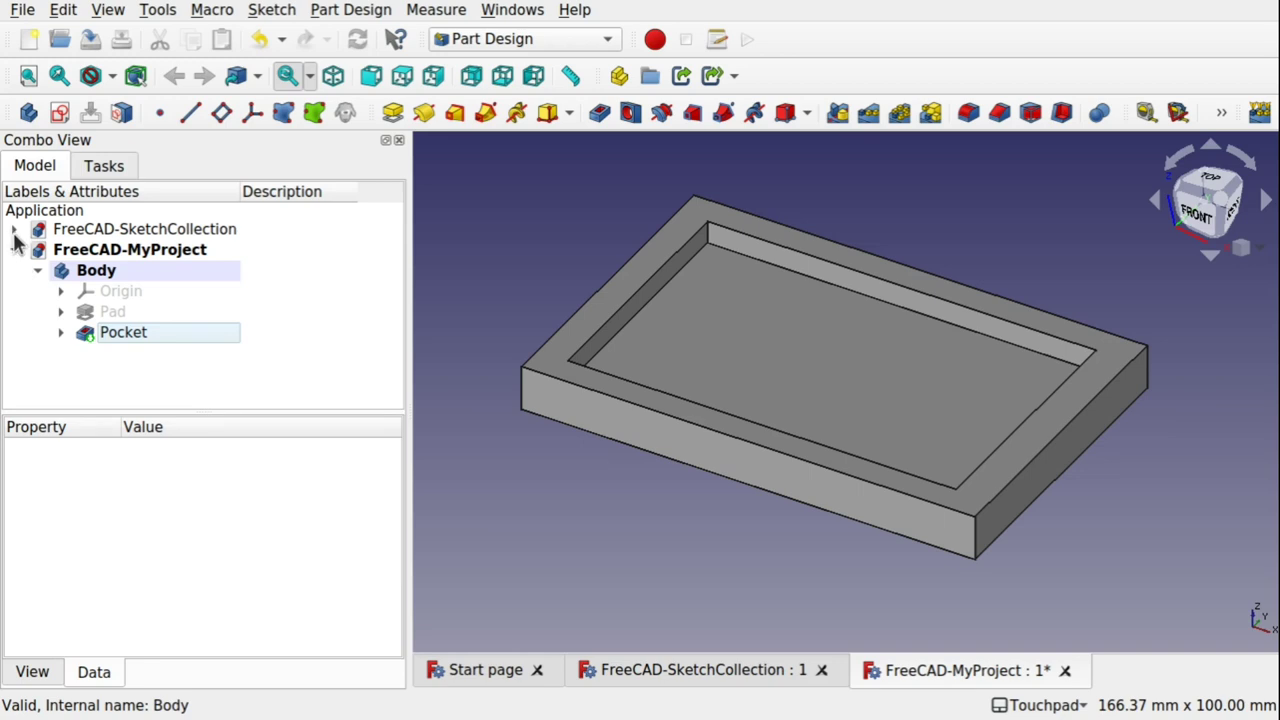
left_click(14, 231)
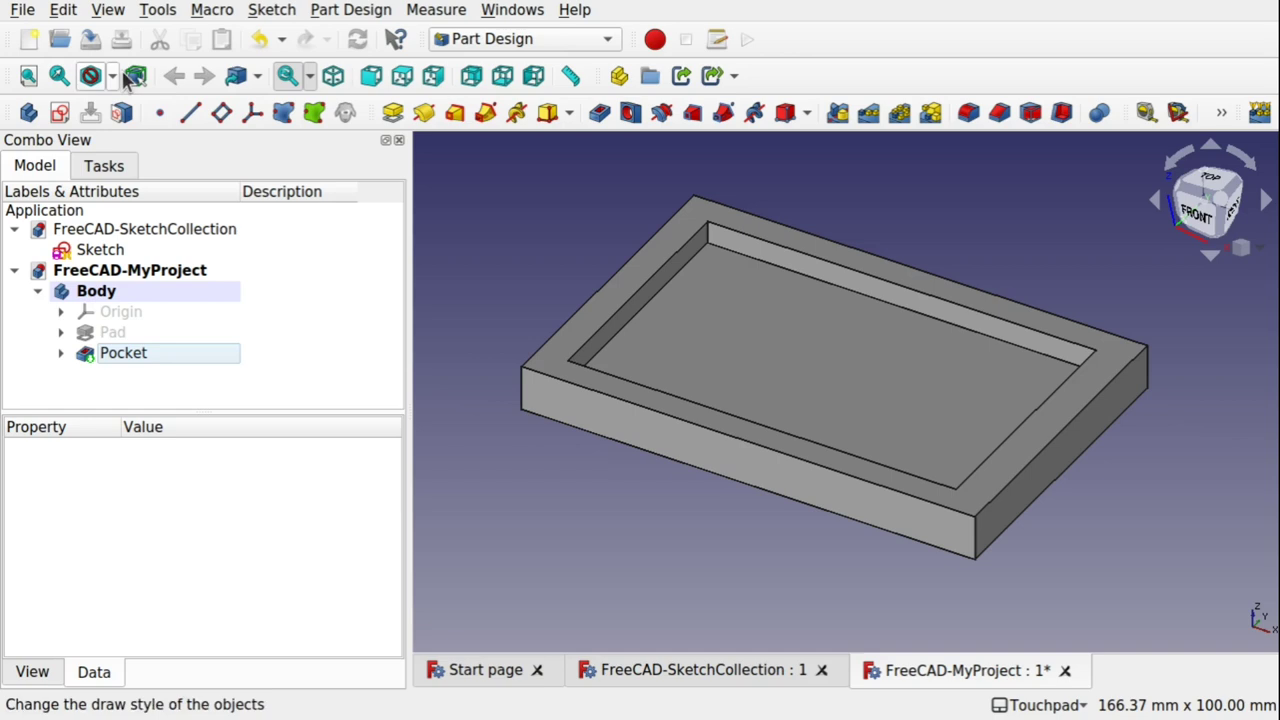
left_click(575, 42)
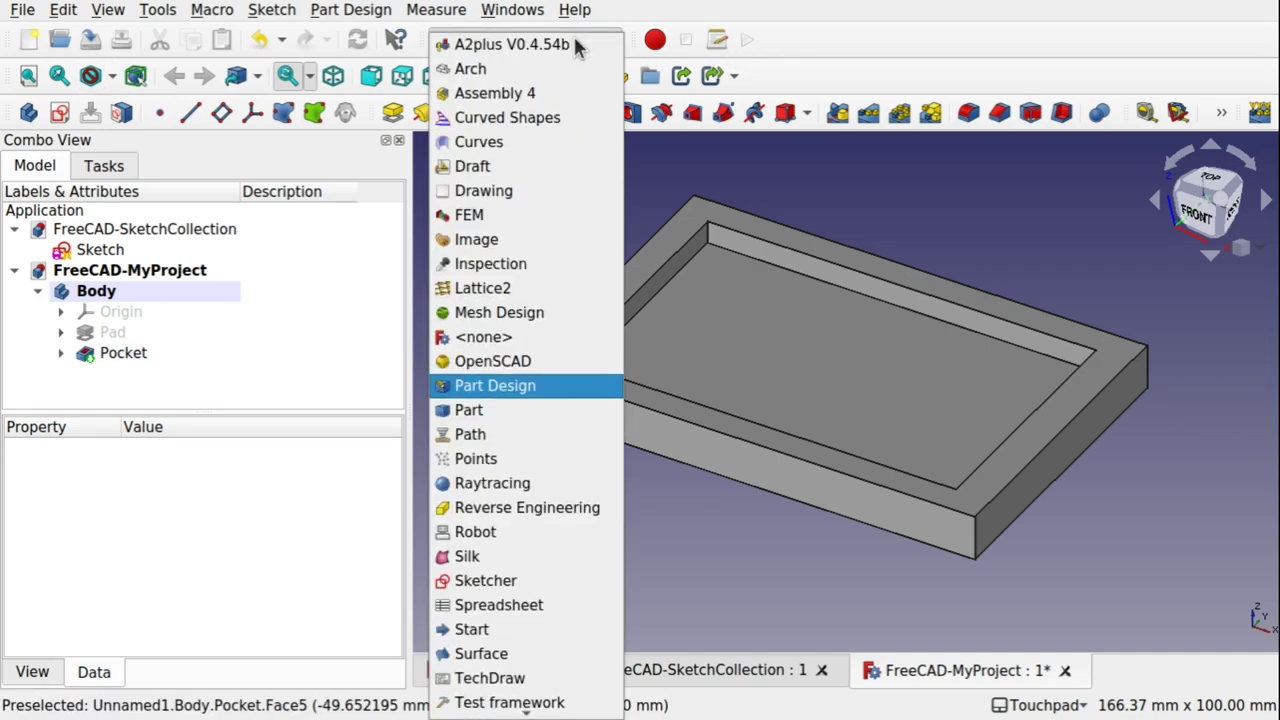
left_click(534, 95)
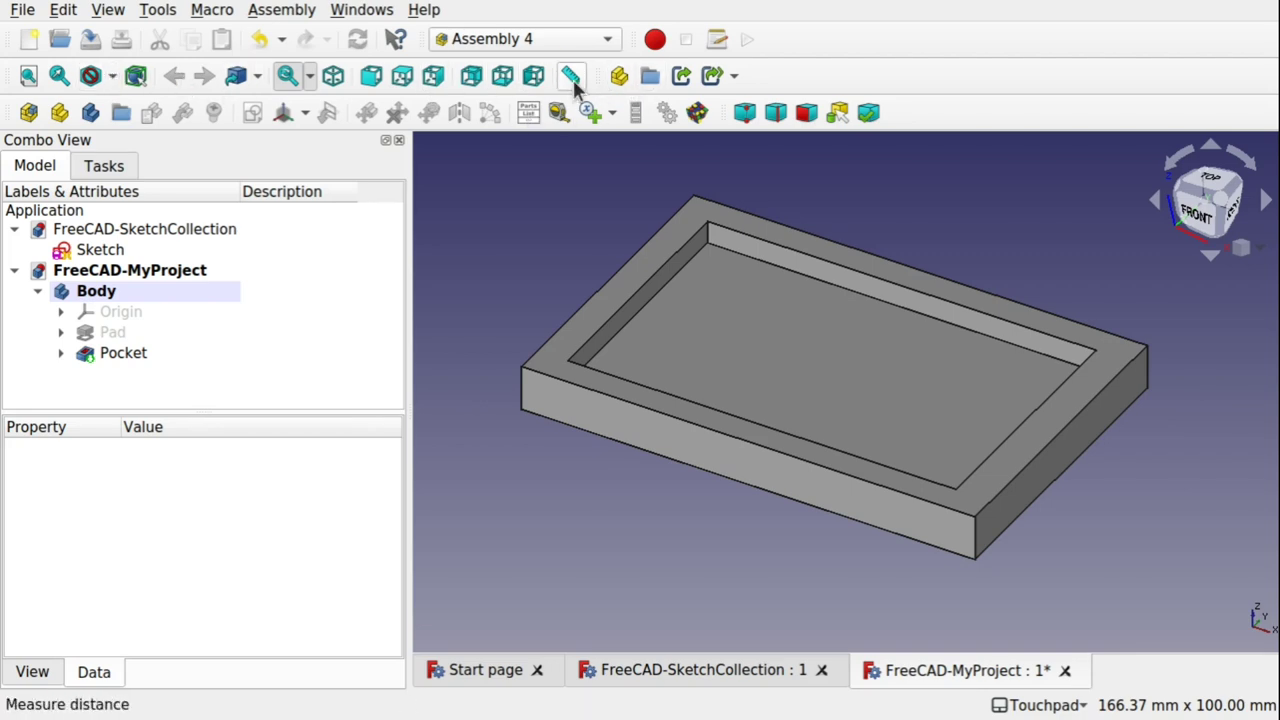
left_click(529, 40)
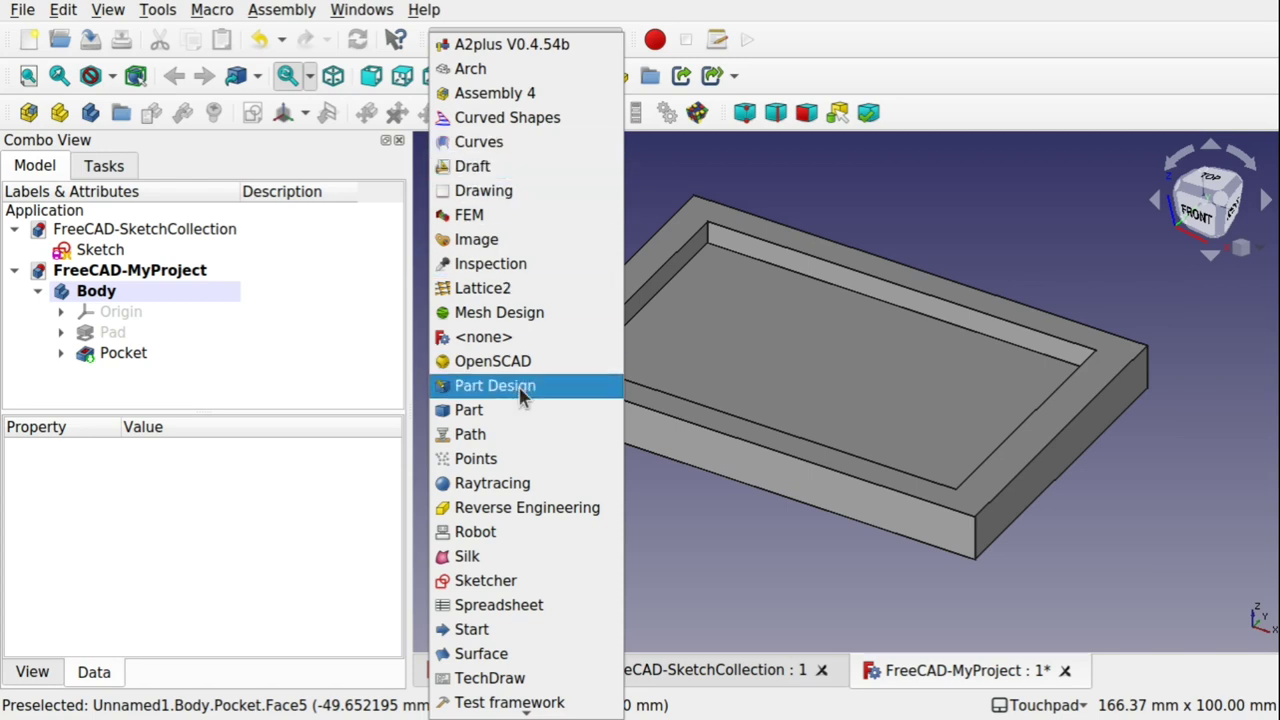
left_click(520, 412)
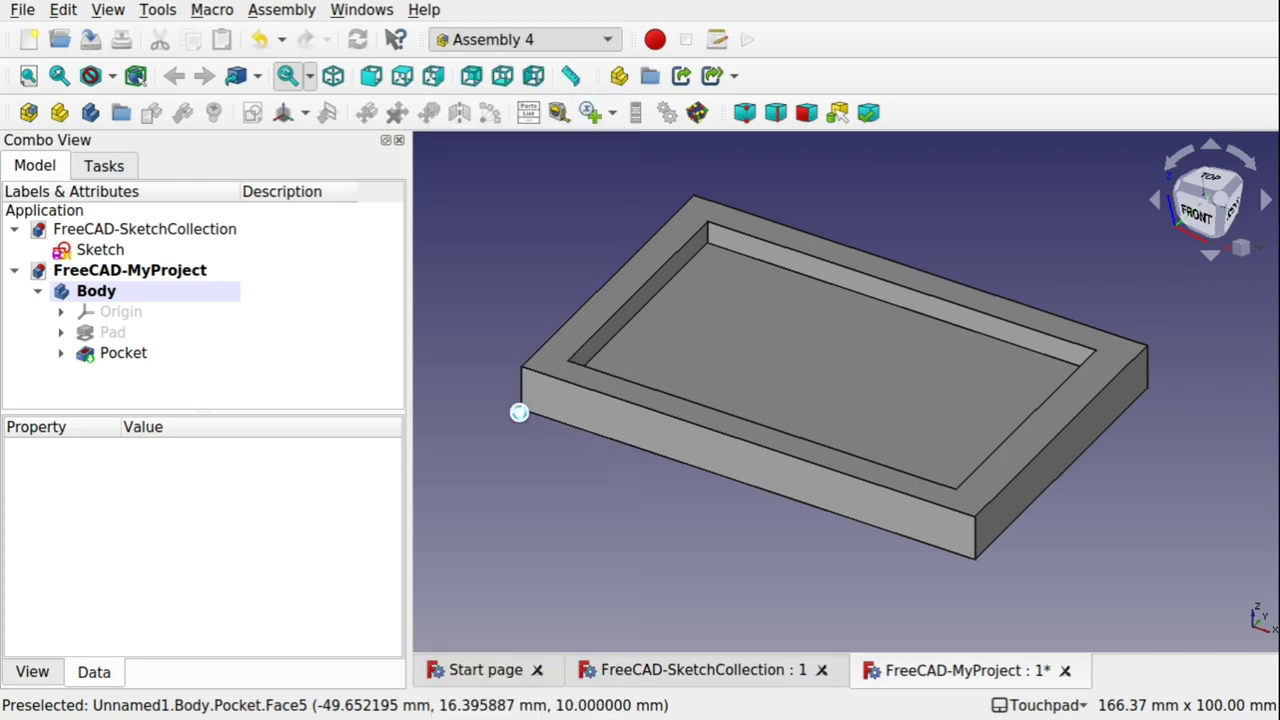
left_click(524, 40)
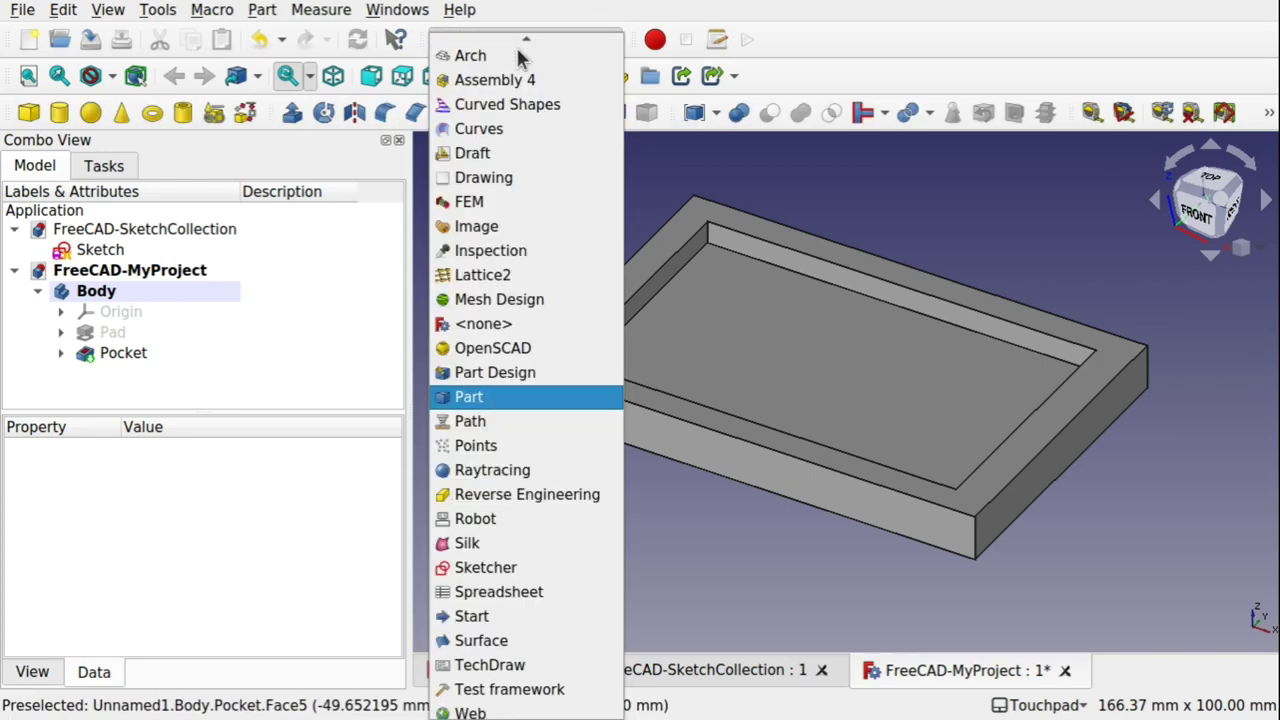
left_click(557, 371)
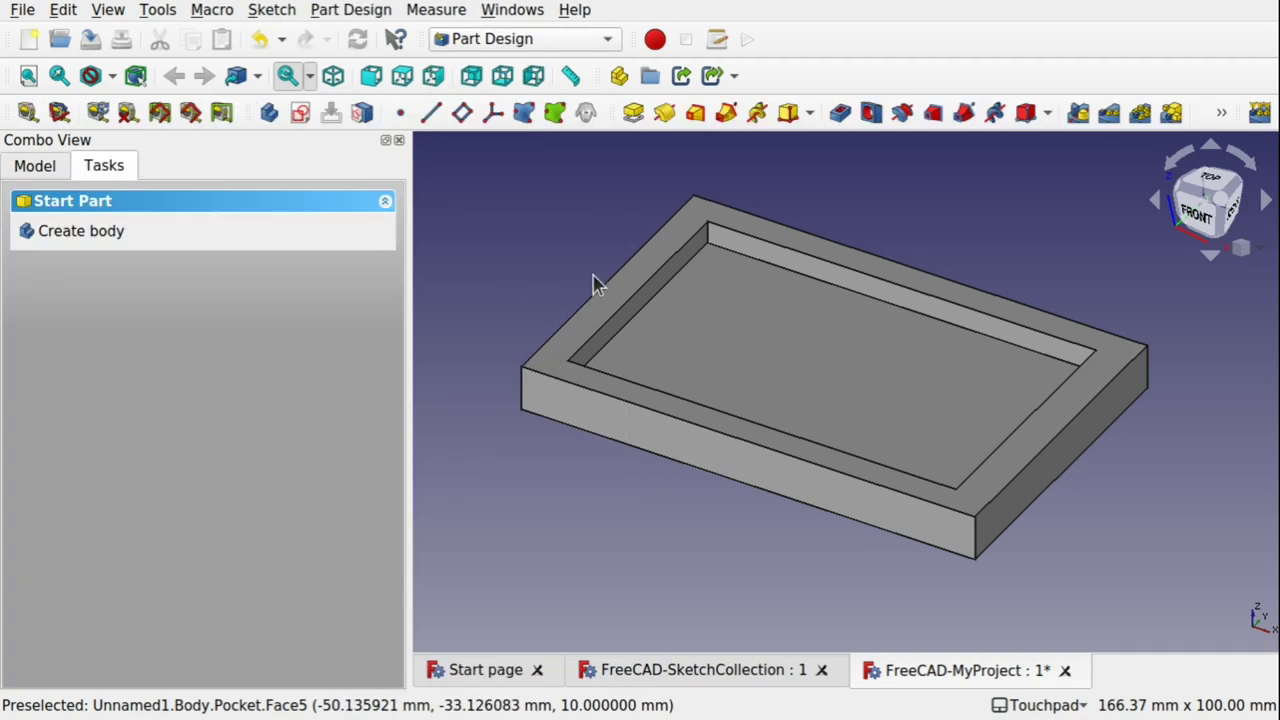
left_click(32, 170)
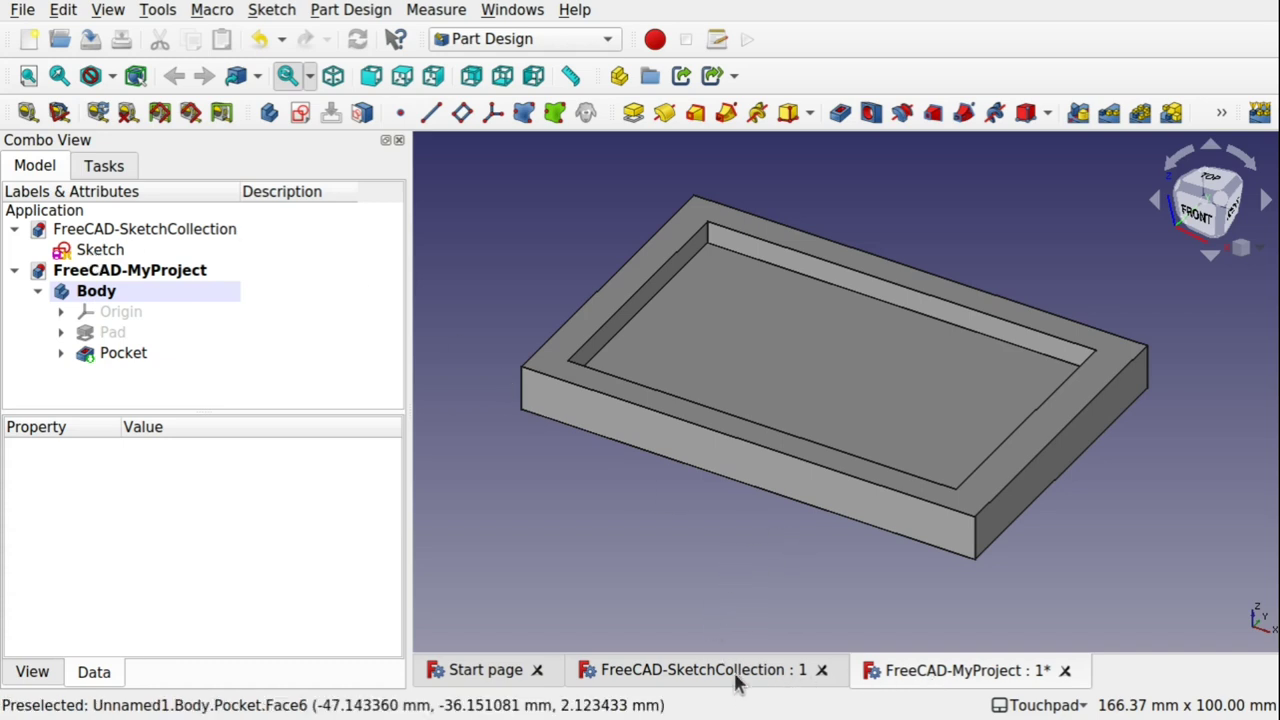
Link FreeCAD-SketchCollection's rectangle-and-circle Sketch into FreeCAD-MyProject as Sketch002.
left_click(106, 251)
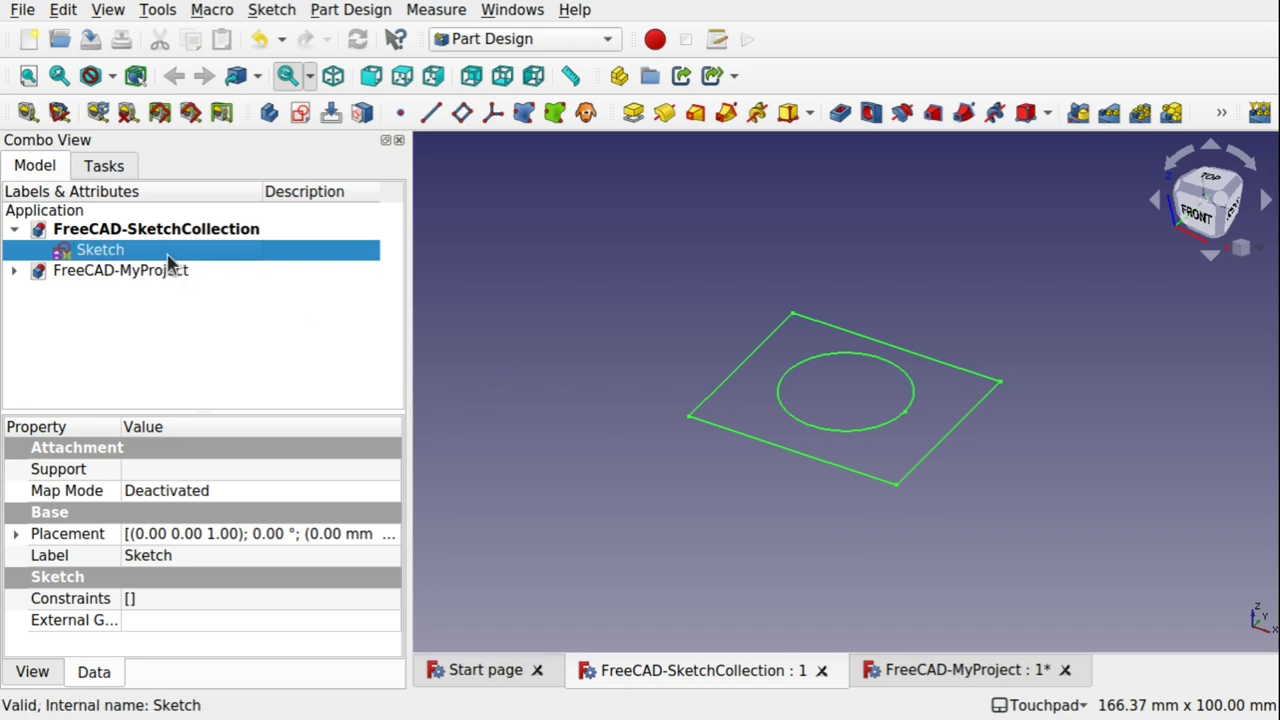
left_click(871, 429)
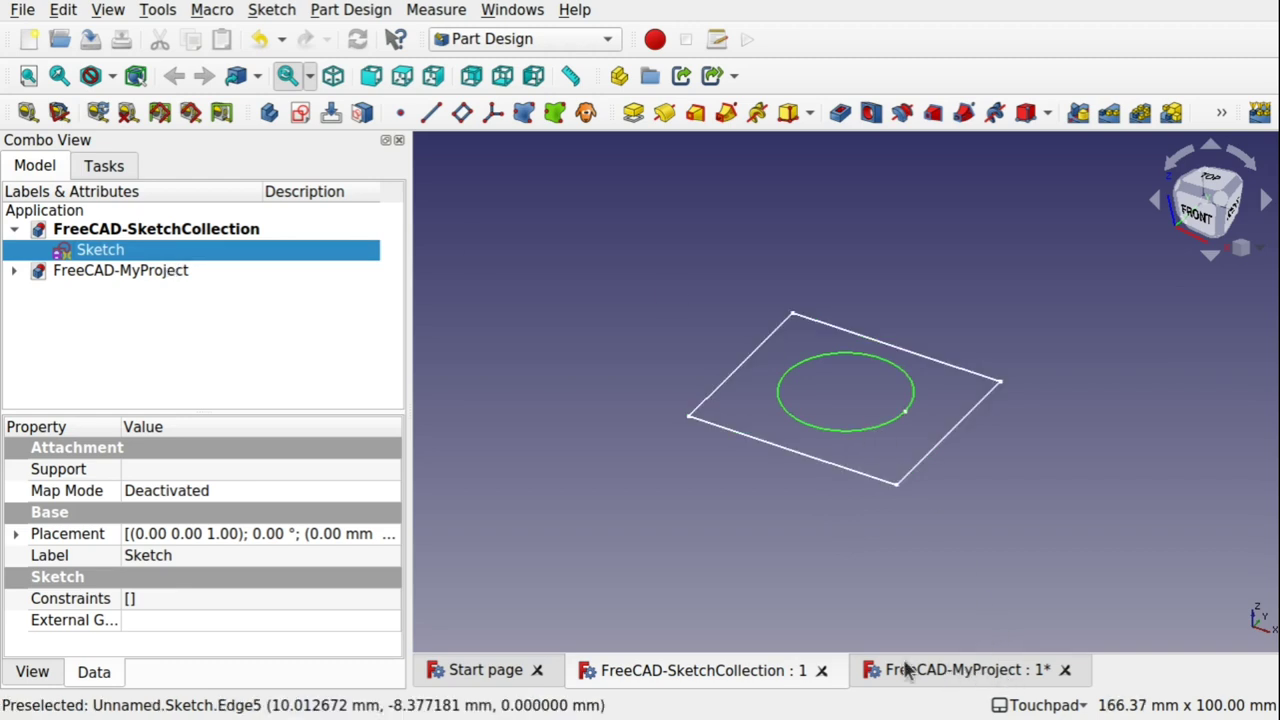
left_click(960, 674)
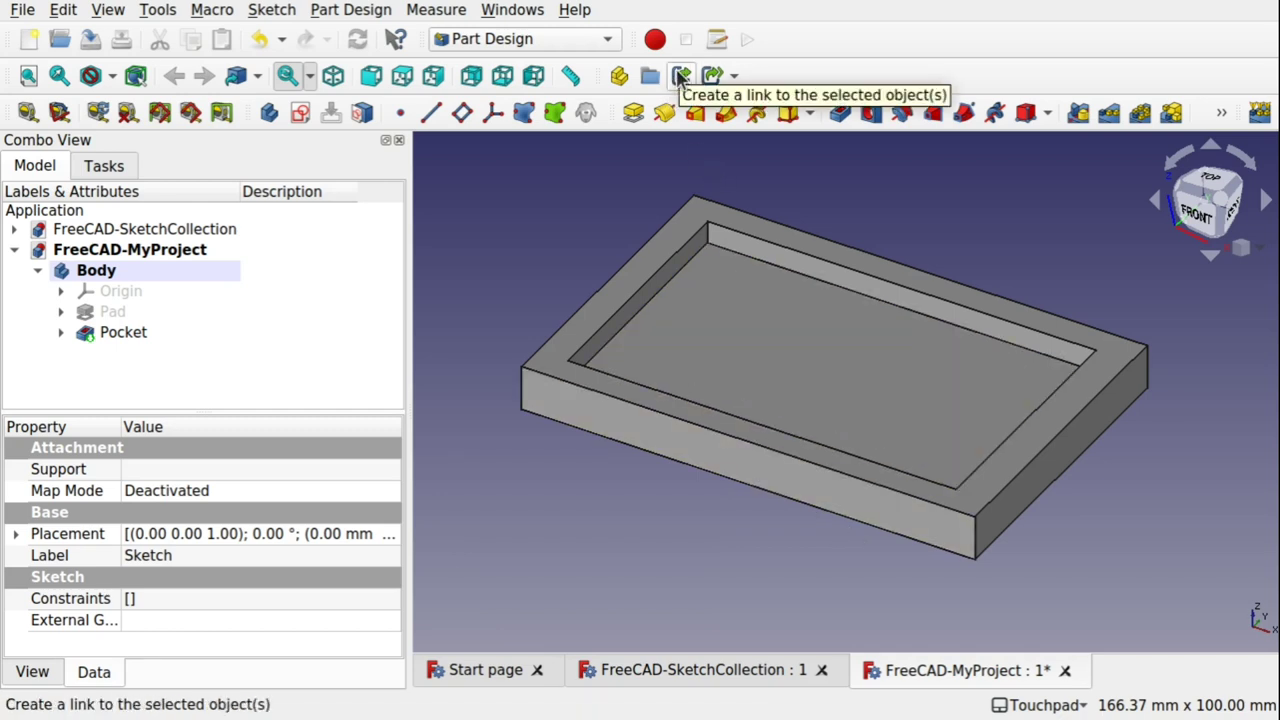
left_click(680, 78)
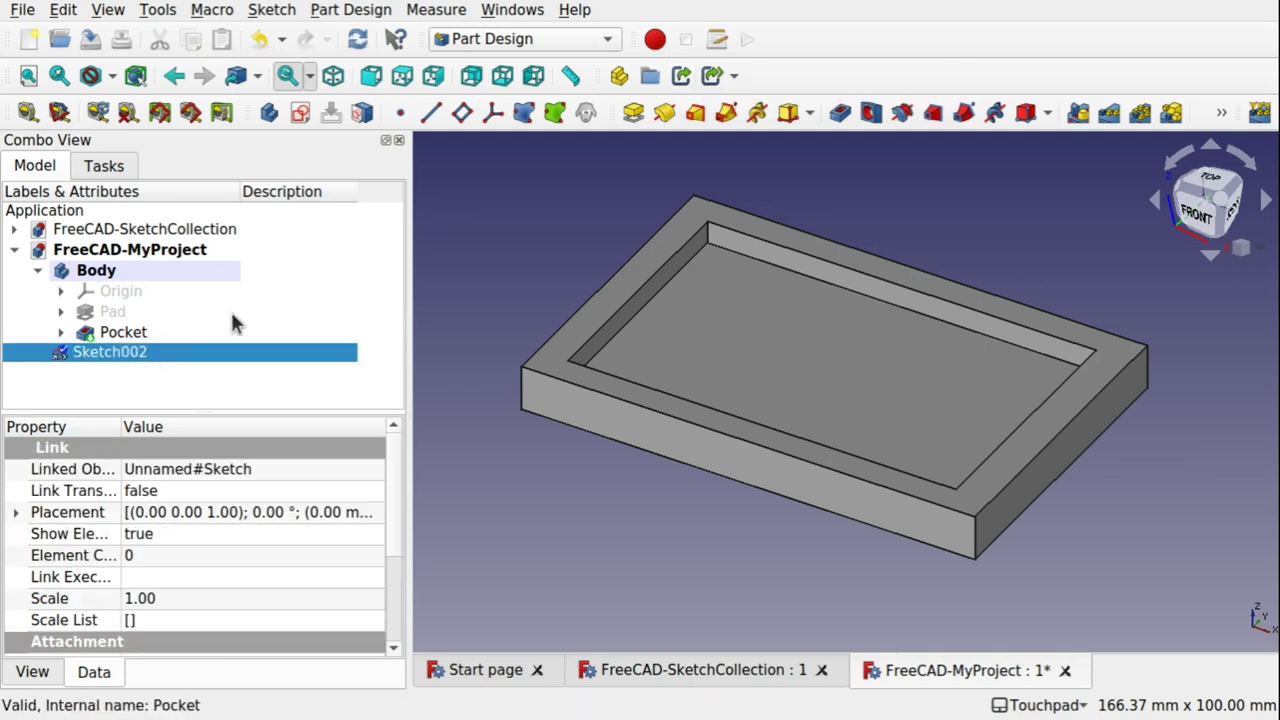
mouse_move(737, 517)
left_mouse_down("shift")
mouse_move(737, 455)
mouse_move(771, 374)
mouse_move(774, 411)
left_mouse_up("shift")
key("0")
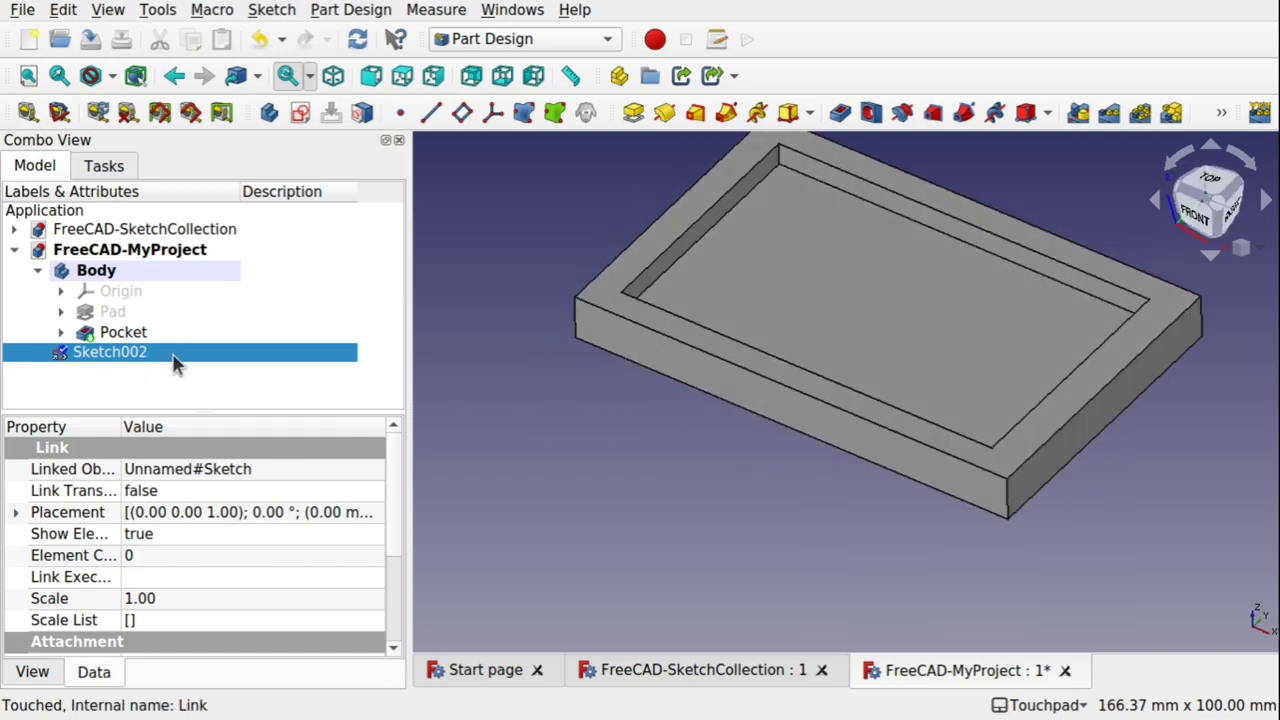
left_click(112, 273)
key("space")
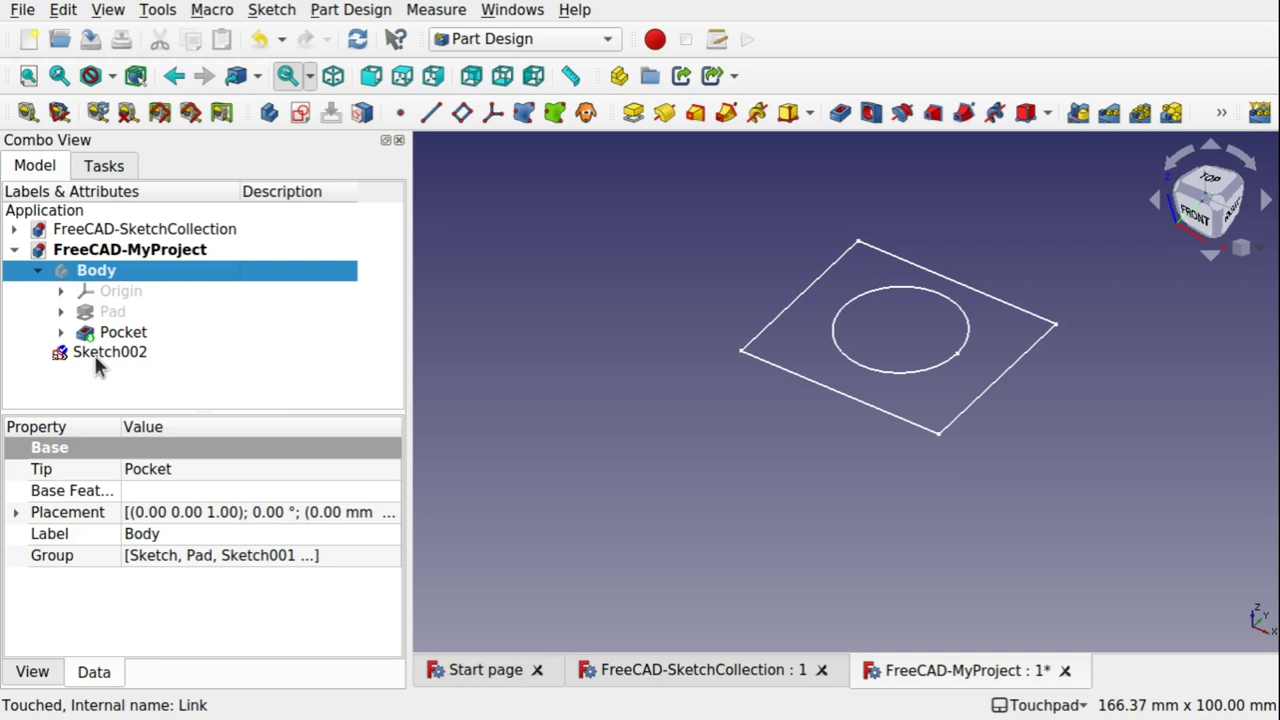
mouse_move(126, 354)
left_mouse_down()
mouse_move(171, 260)
mouse_move(90, 268)
mouse_move(70, 333)
mouse_move(95, 273)
left_mouse_up()
key("space")
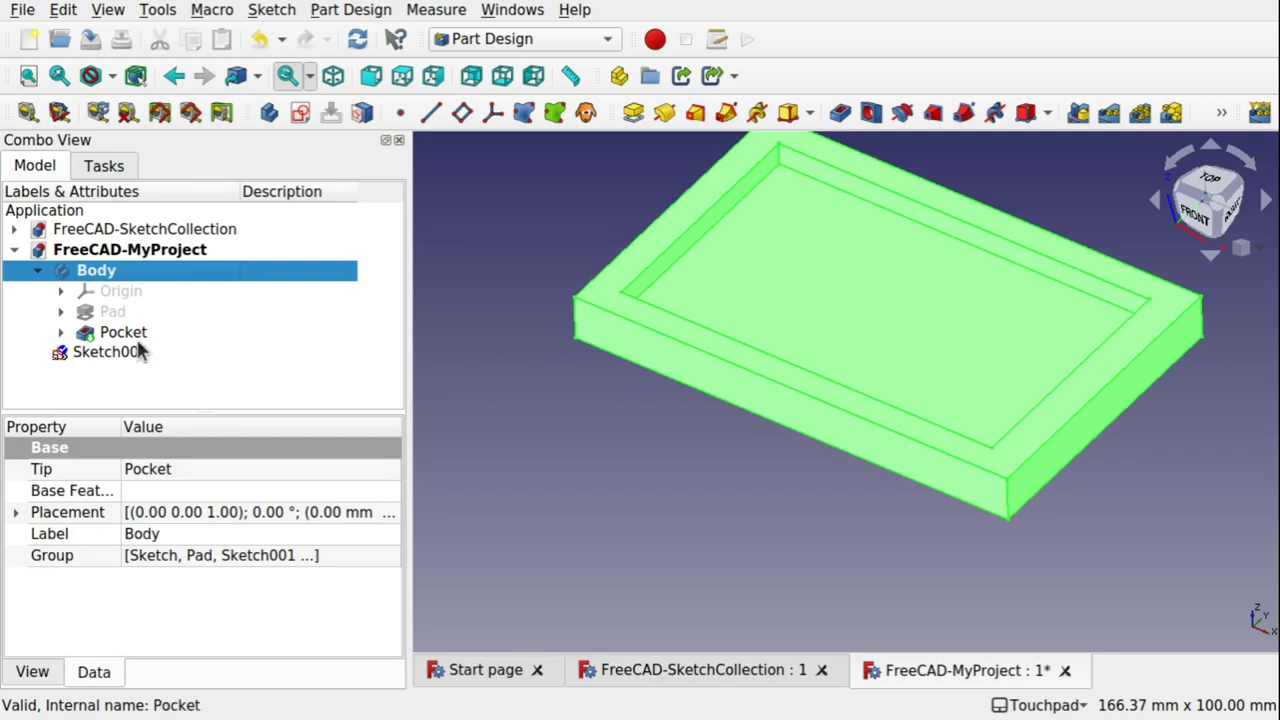
mouse_move(128, 352)
left_mouse_down()
mouse_move(177, 346)
mouse_move(194, 286)
mouse_move(163, 264)
left_mouse_up()
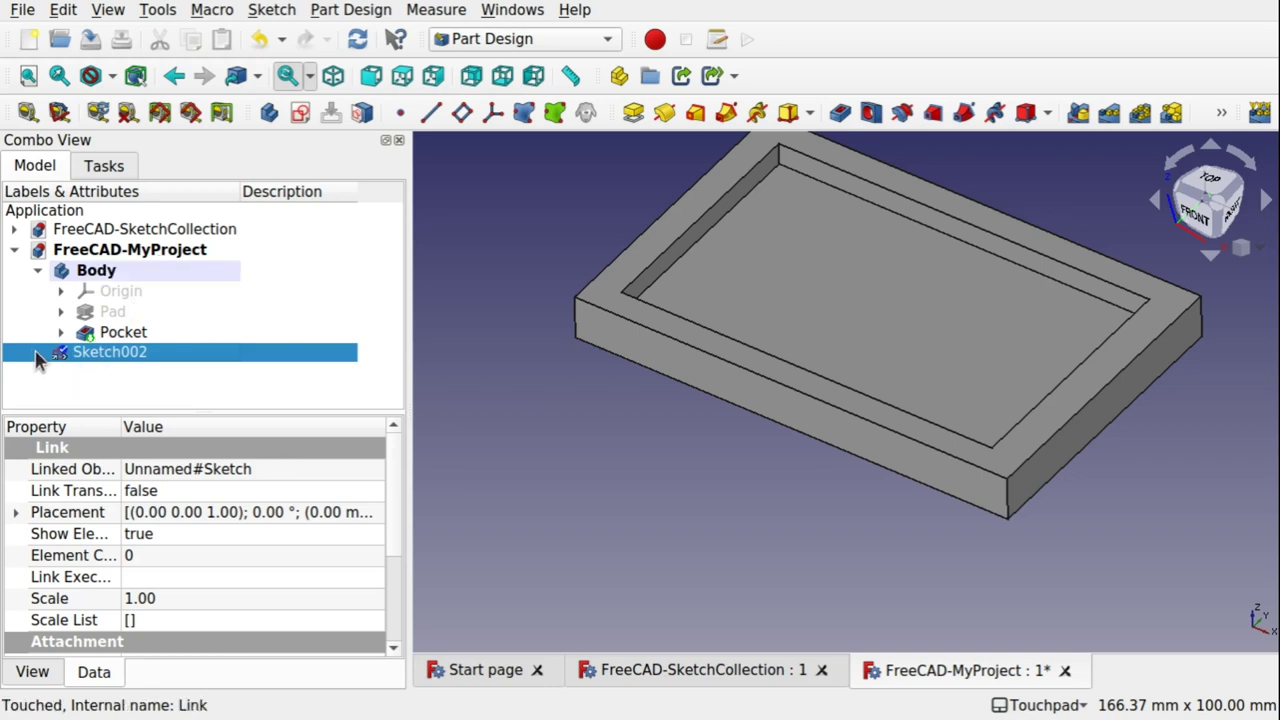
left_click(97, 271)
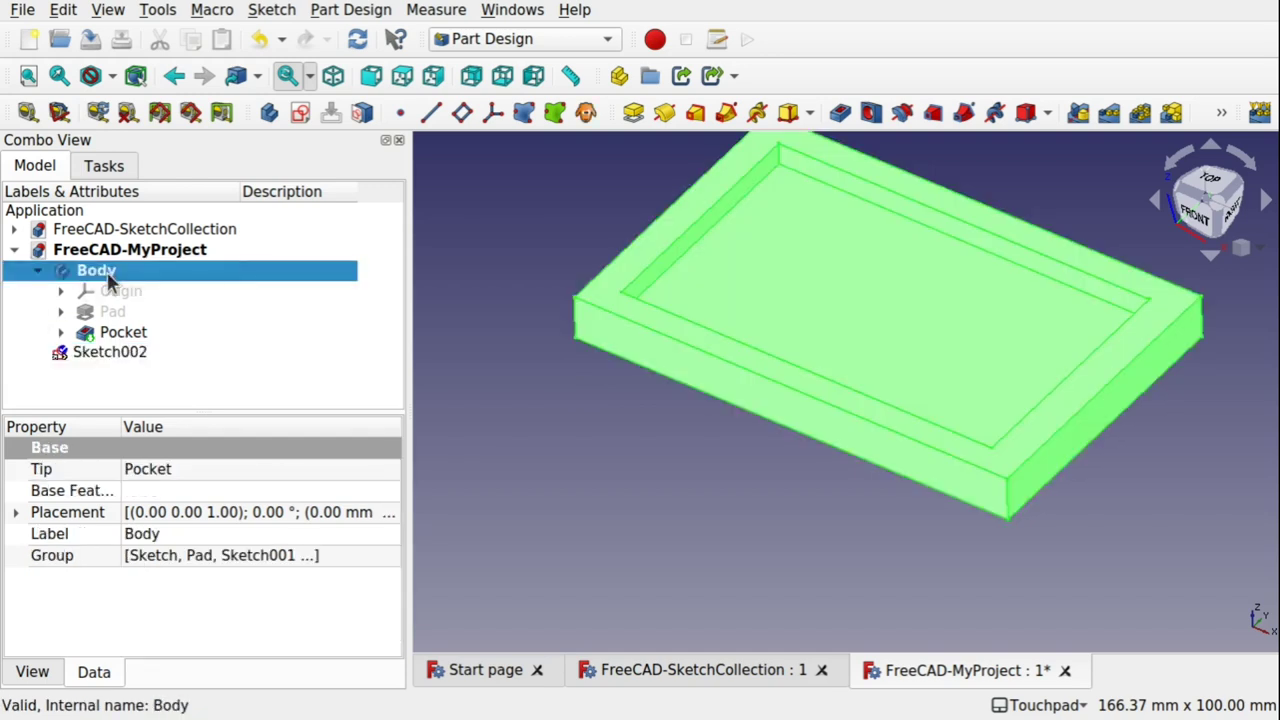
right_click(110, 280)
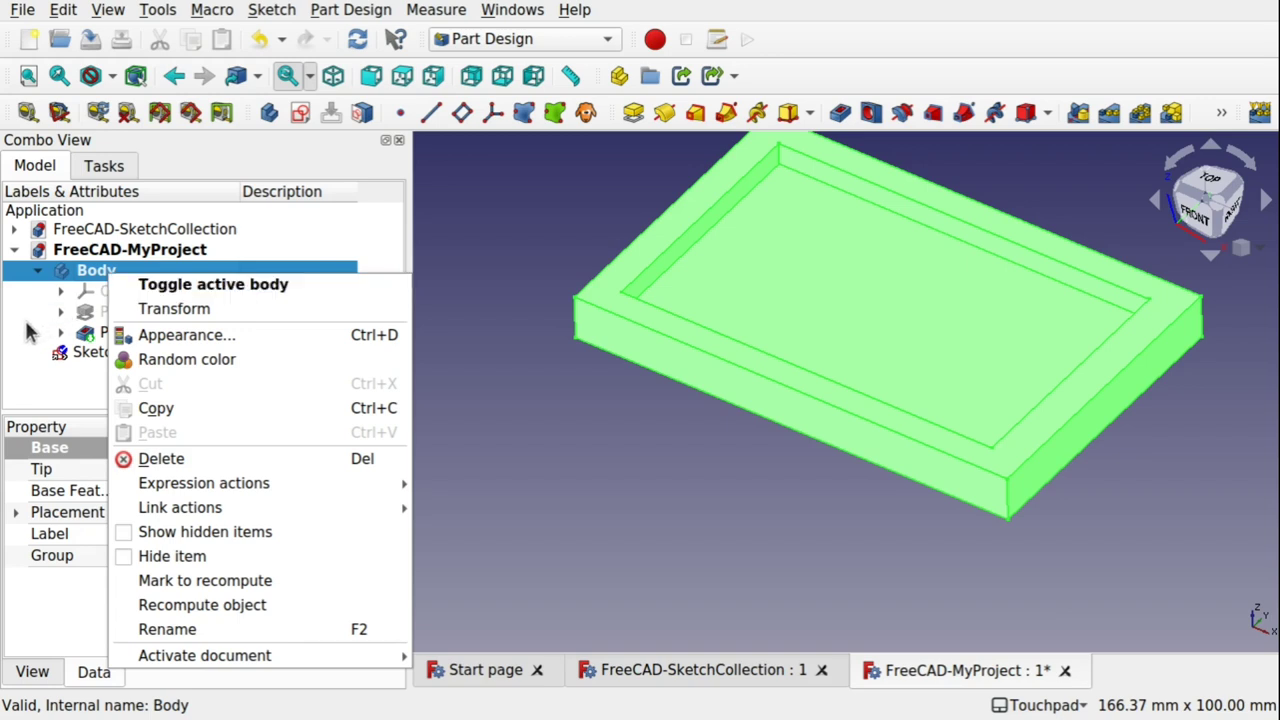
left_click(226, 285)
left_click(250, 395)
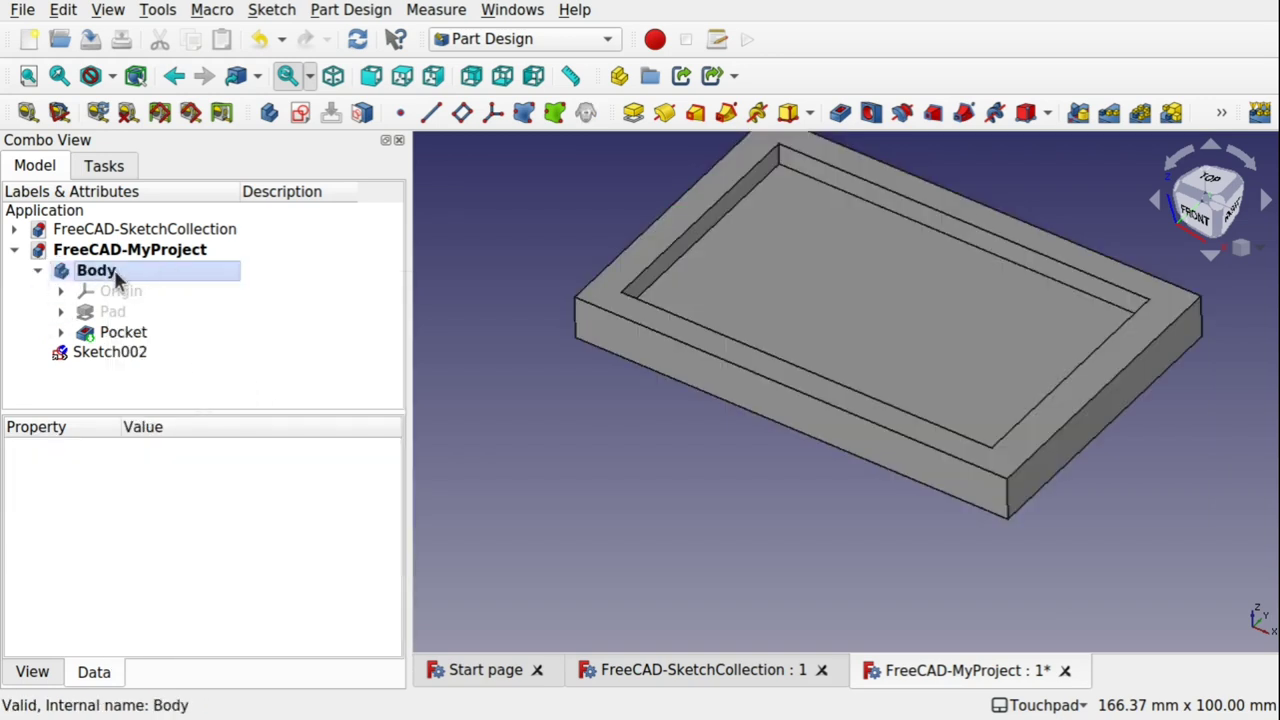
double_click(108, 277)
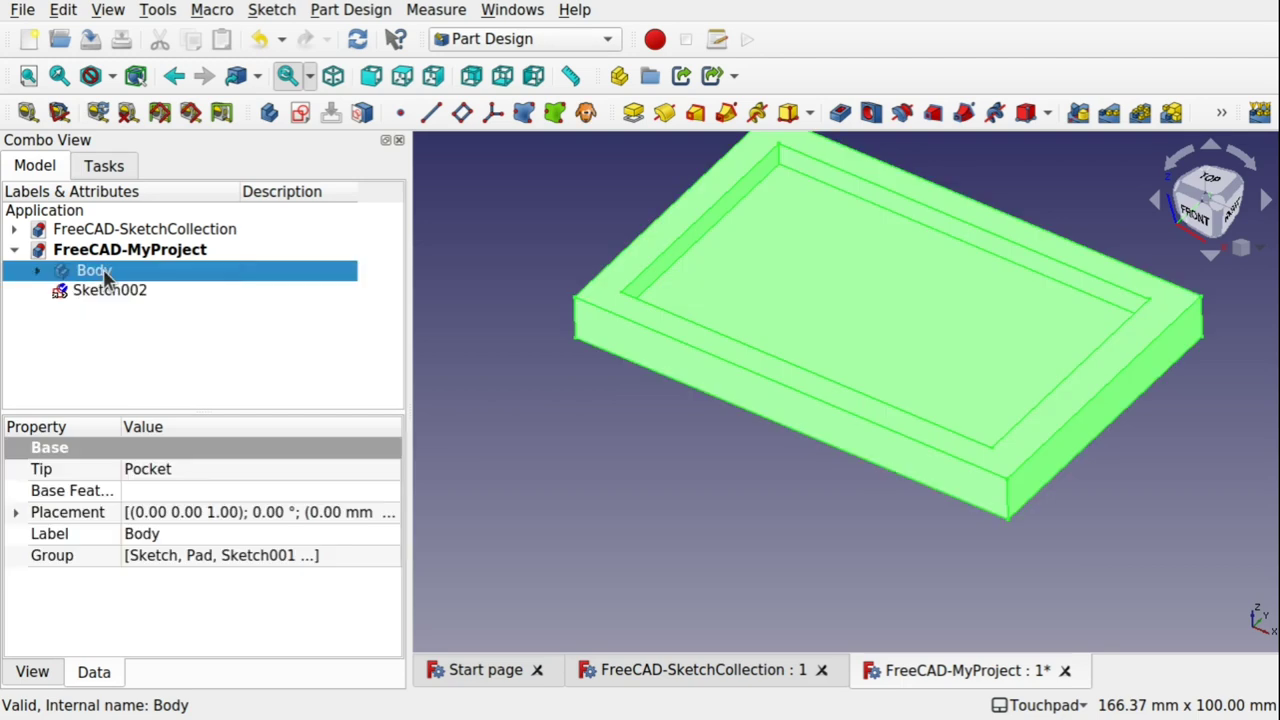
double_click(104, 274)
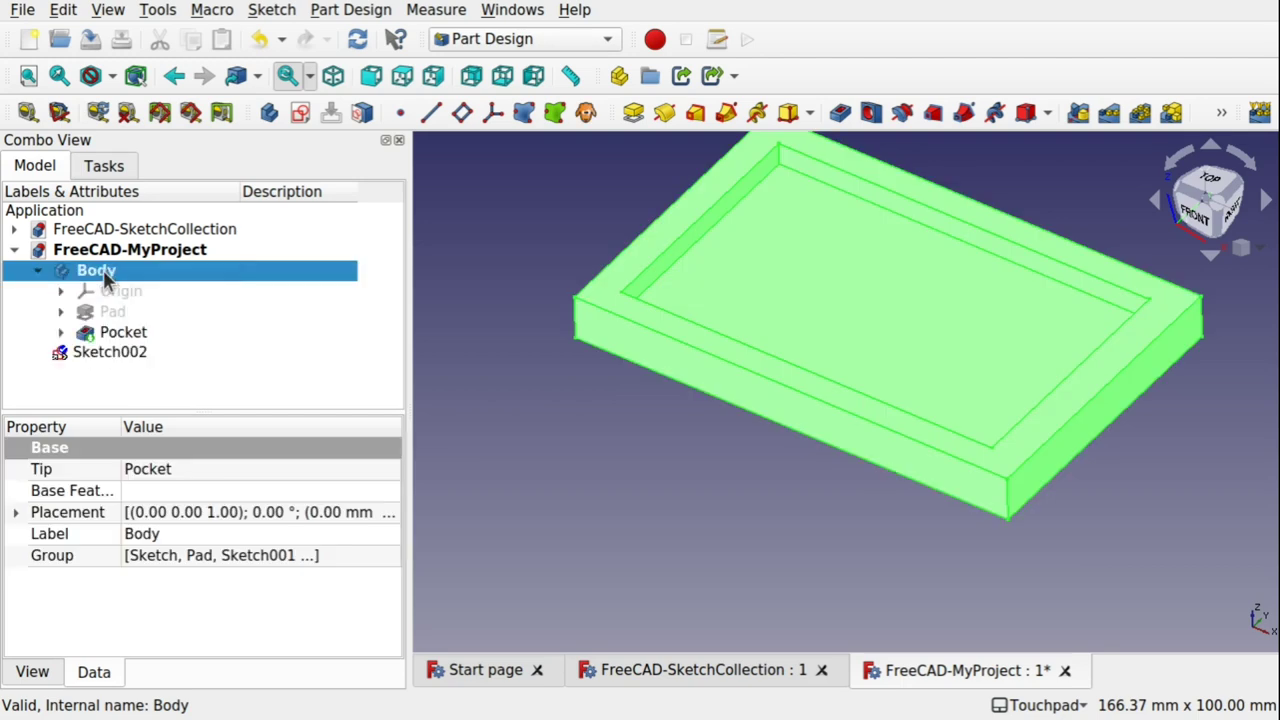
left_click(205, 393)
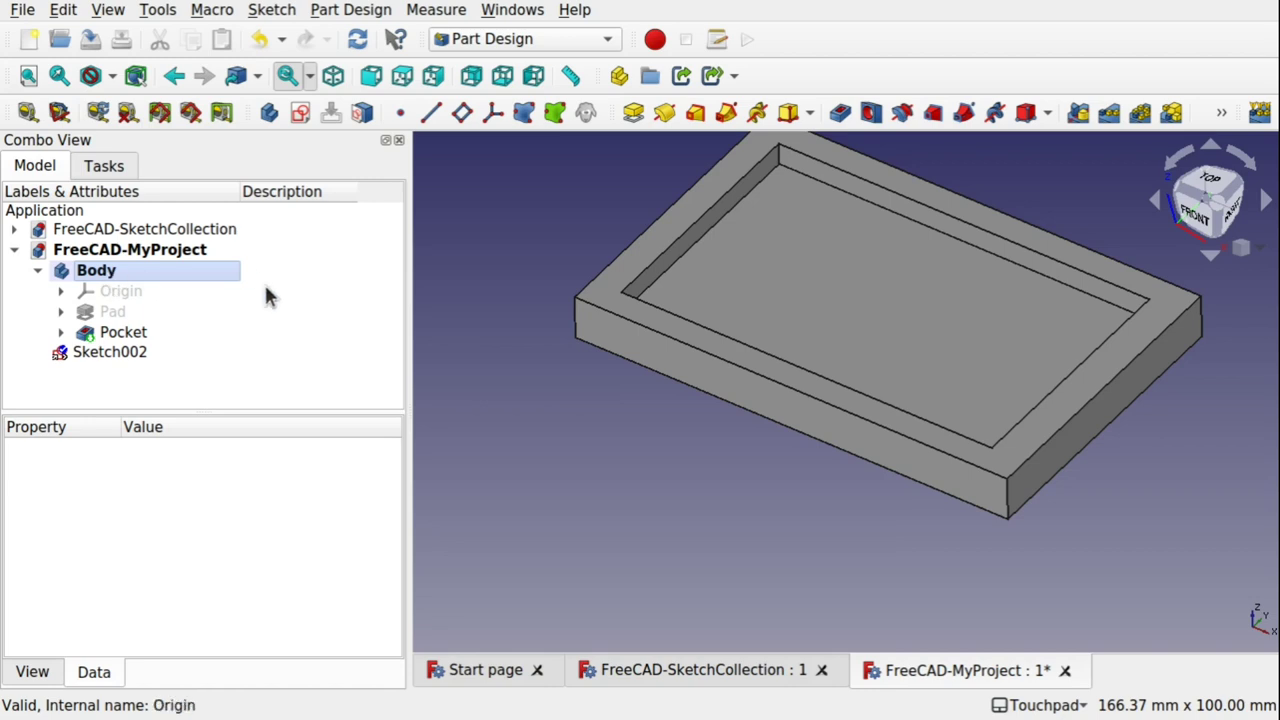
left_click(127, 358)
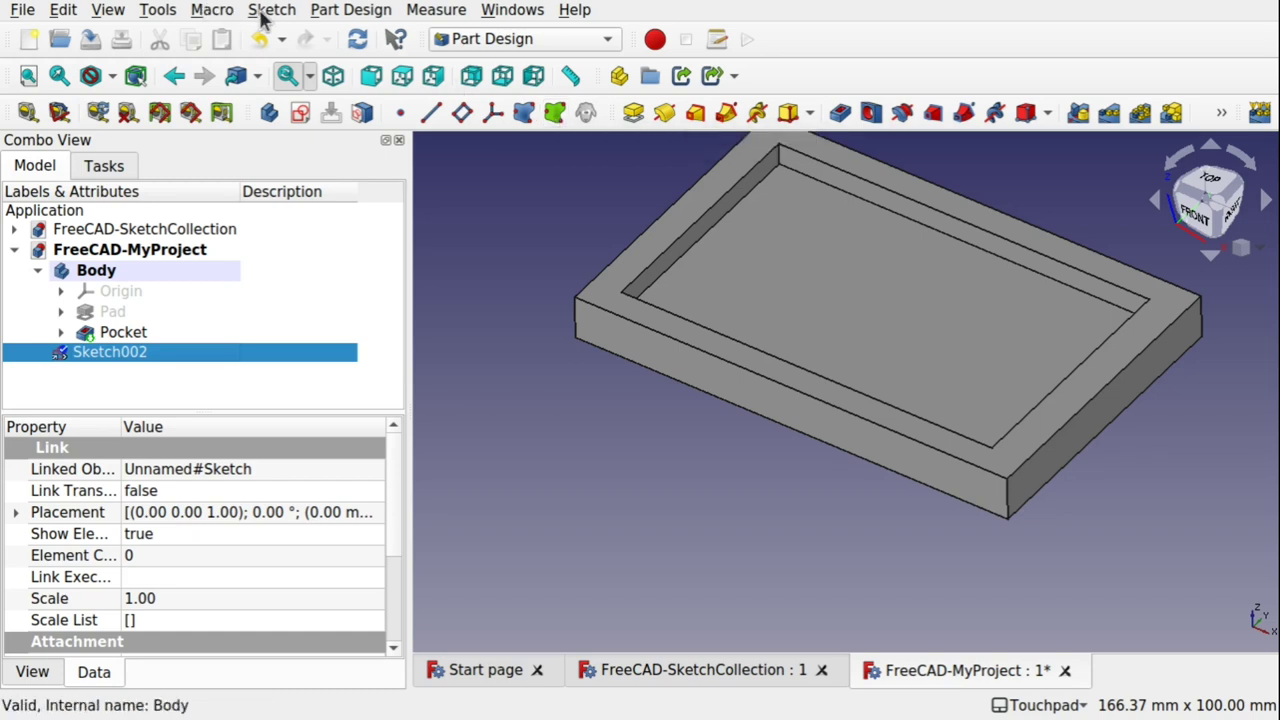
Create a sub-object shape binder from Sketch002 in Body and check its Synchronized properties.
left_click(330, 12)
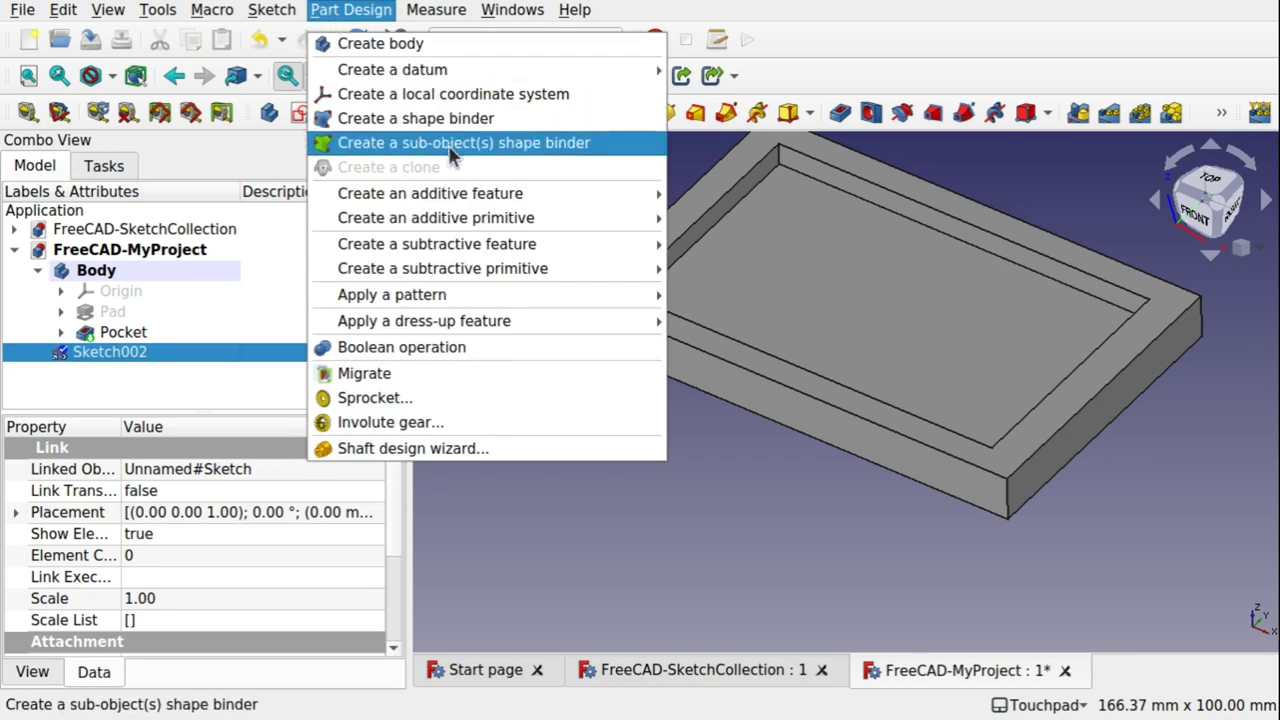
left_click(510, 146)
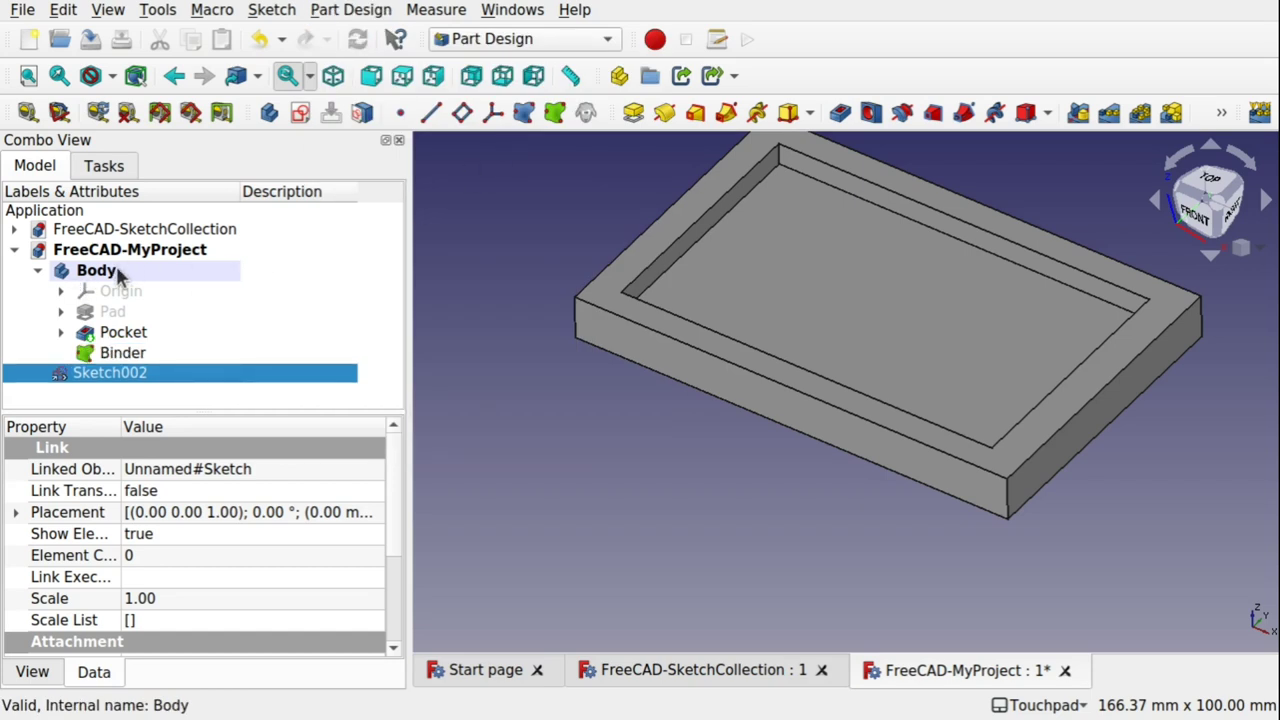
left_click(132, 362)
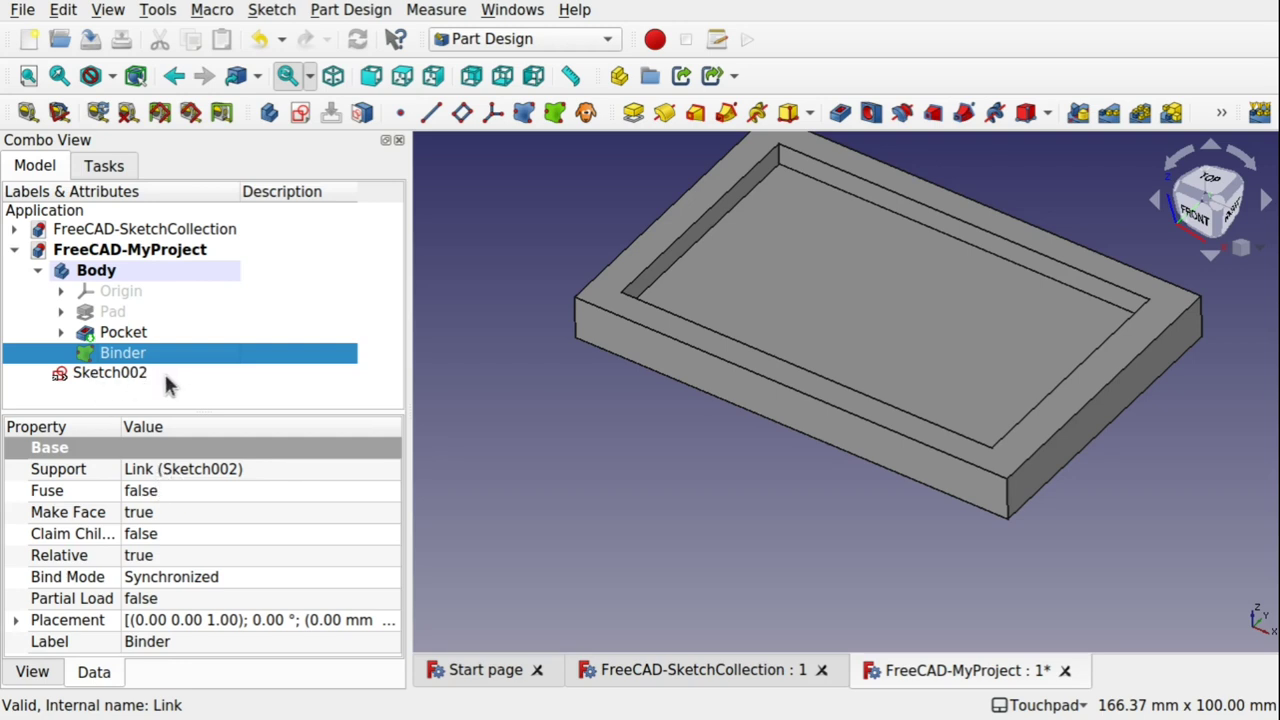
Hide and then re-show the Body to check the binder outline underneath.
mouse_move(914, 494)
middle_mouse_down()
mouse_move(900, 389)
mouse_move(812, 238)
mouse_move(830, 418)
mouse_move(846, 343)
mouse_move(823, 366)
mouse_move(676, 332)
middle_mouse_up()
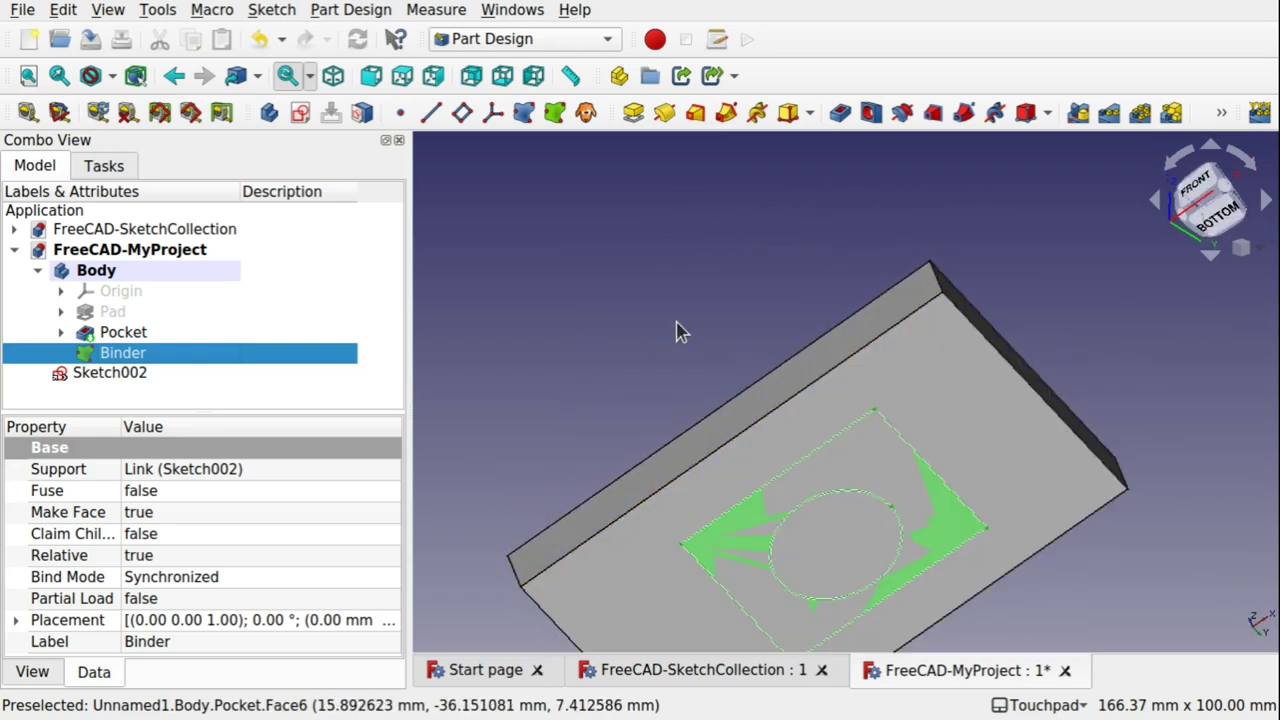
left_click(676, 332)
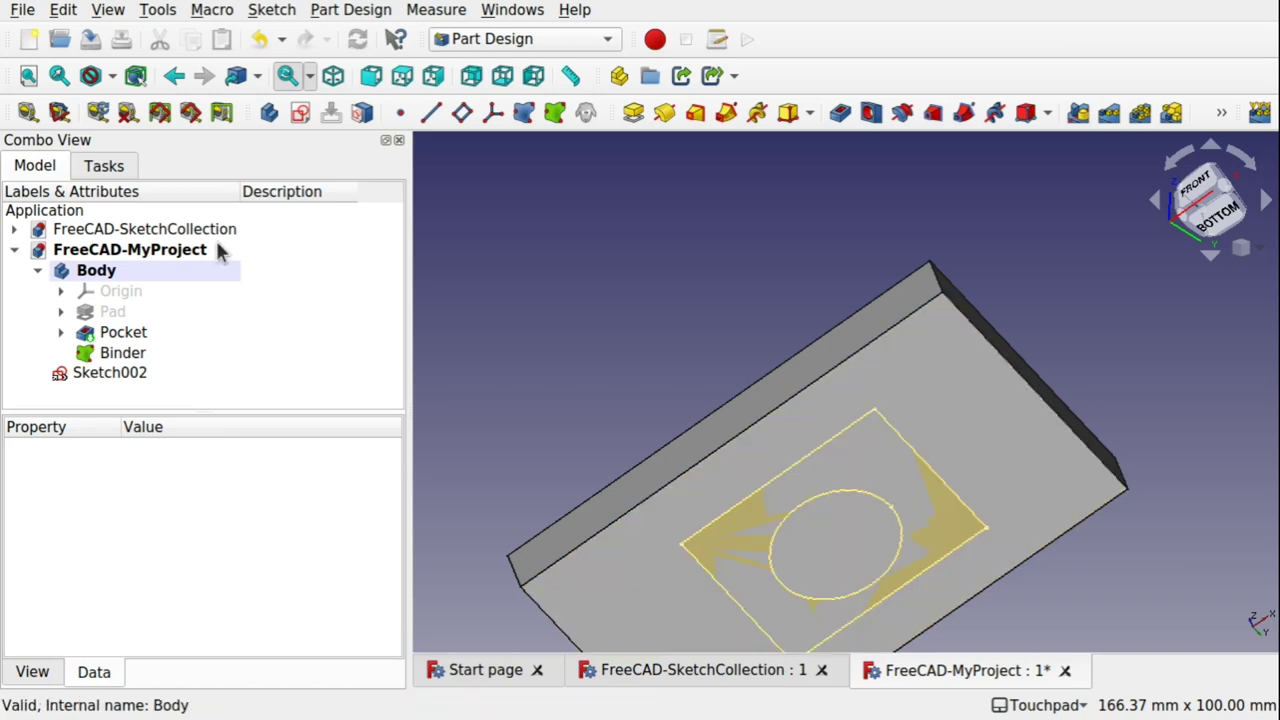
left_click(96, 279)
key("space")
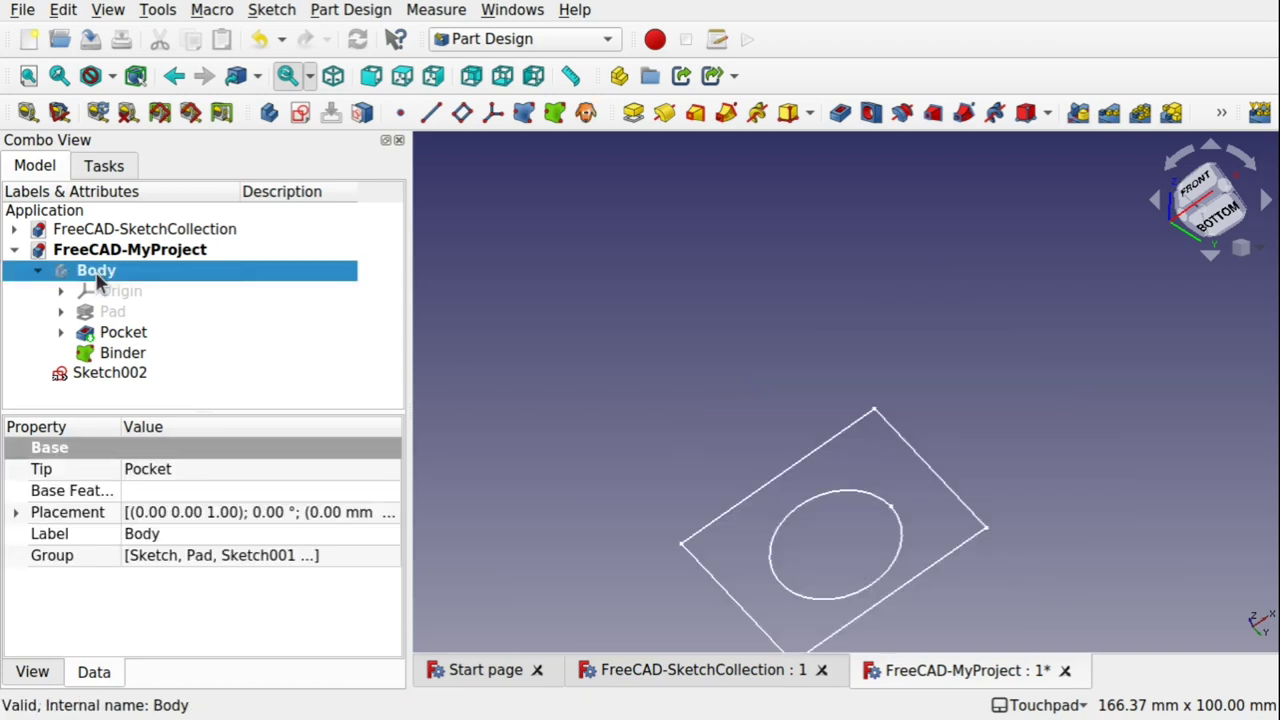
left_click(524, 448)
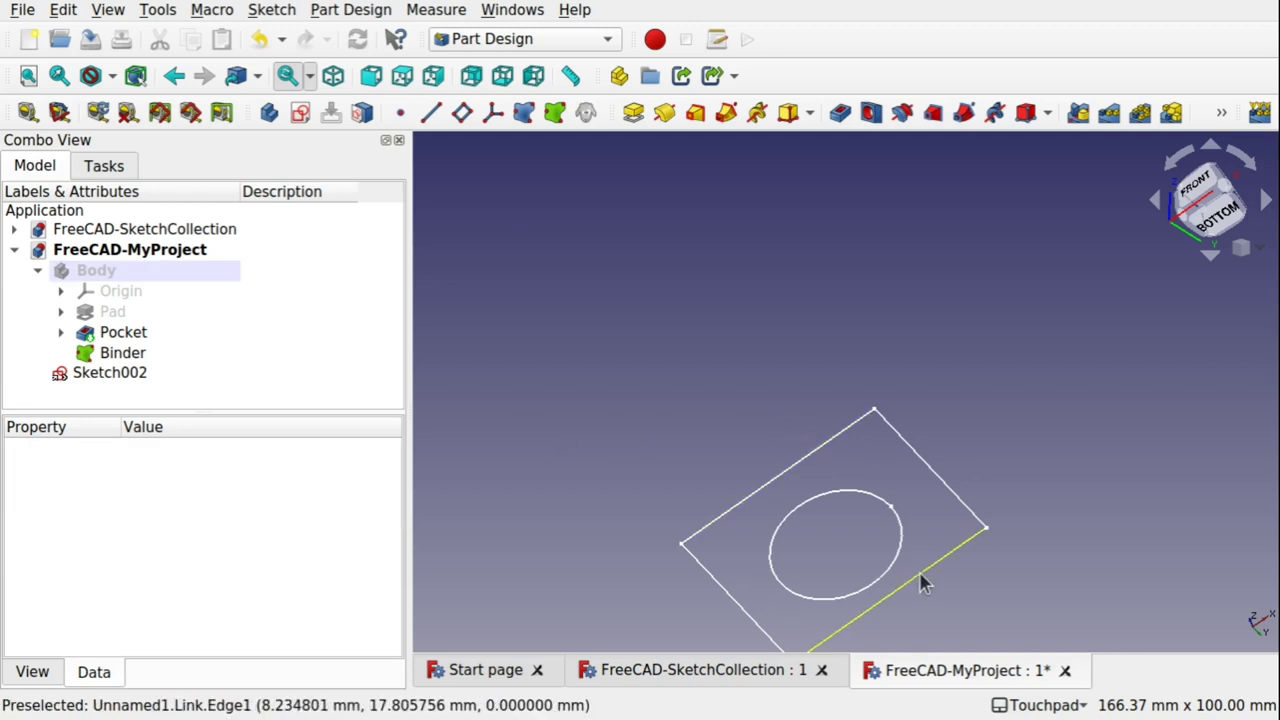
left_click(116, 271)
key("space")
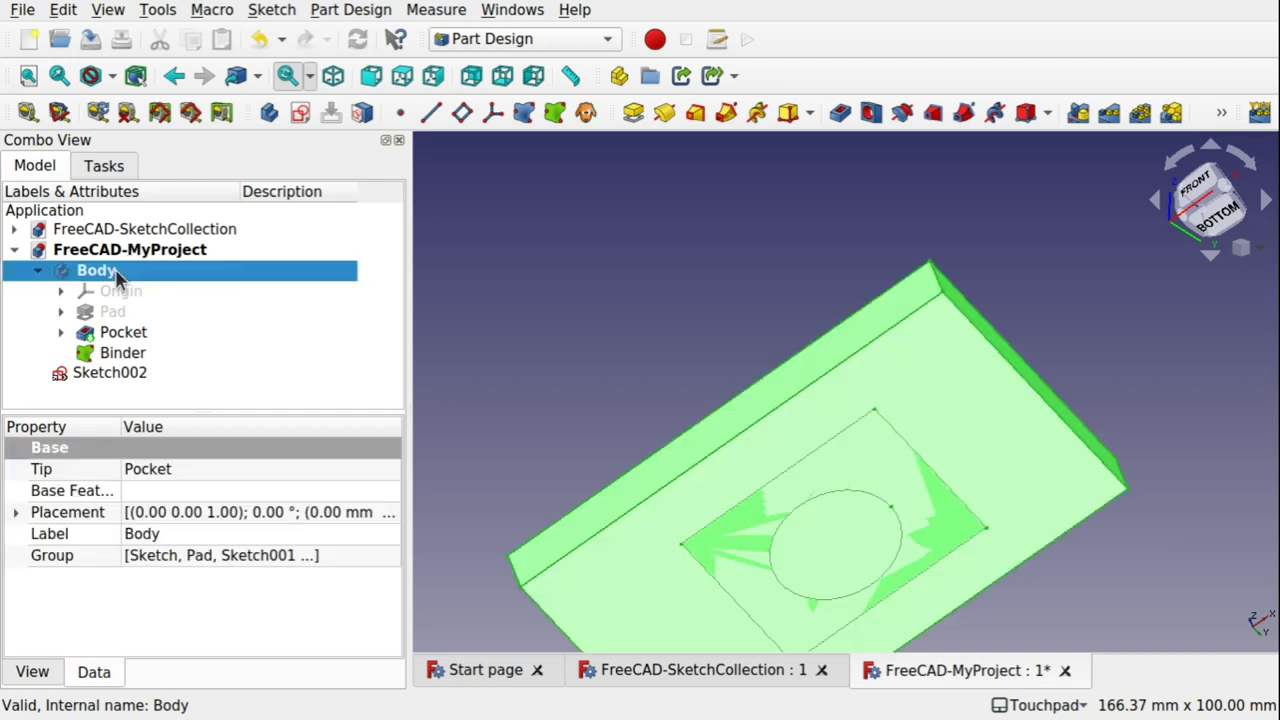
Hide the Pocket tray so only the Binder's flat plate with a hole remains visible.
left_click(136, 378)
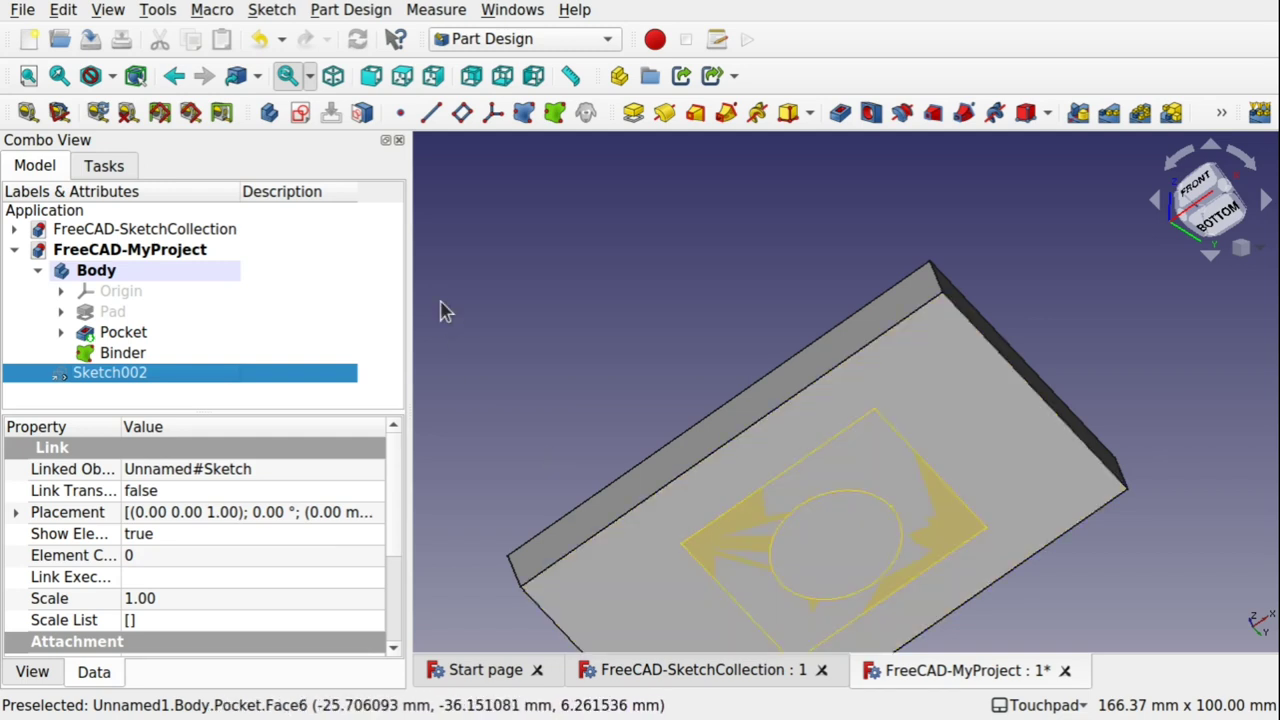
left_click(105, 334)
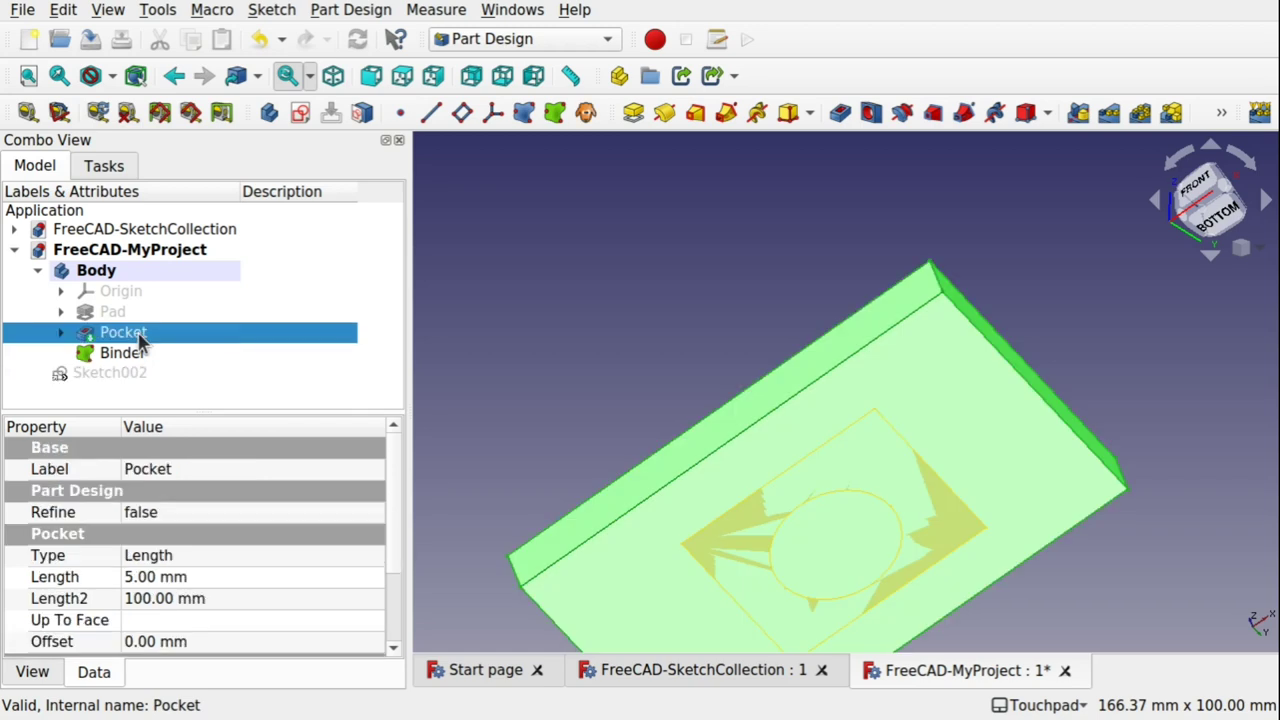
key("space")
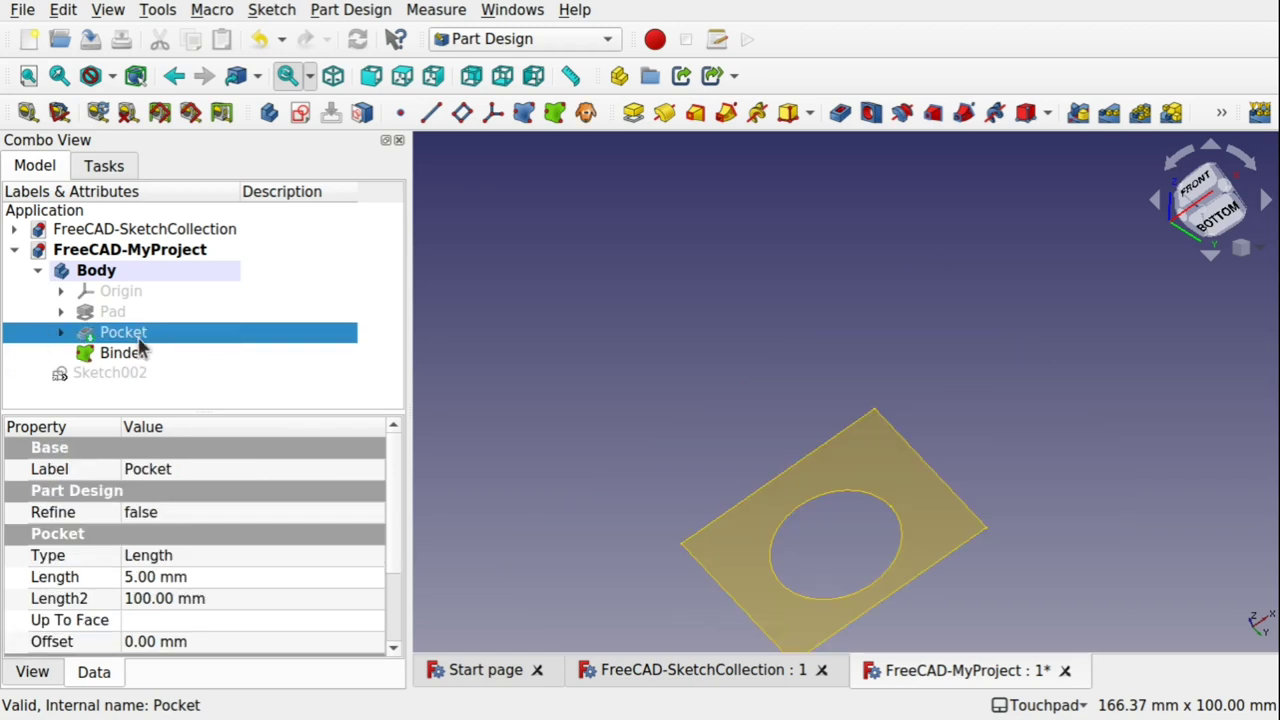
left_click_drag(979, 398, 874, 420, "alt")
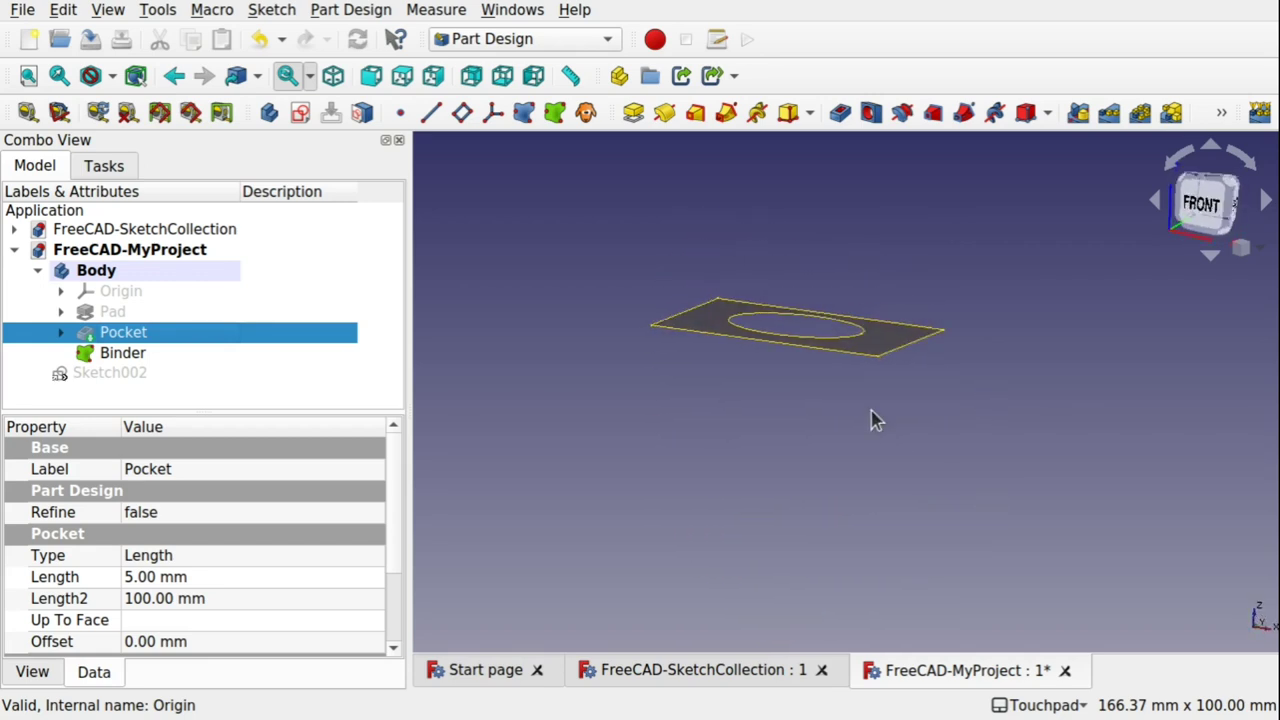
Pad the Binder 10 mm into Pad001, a block with a circular hole, and orbit to inspect it.
left_click(870, 355)
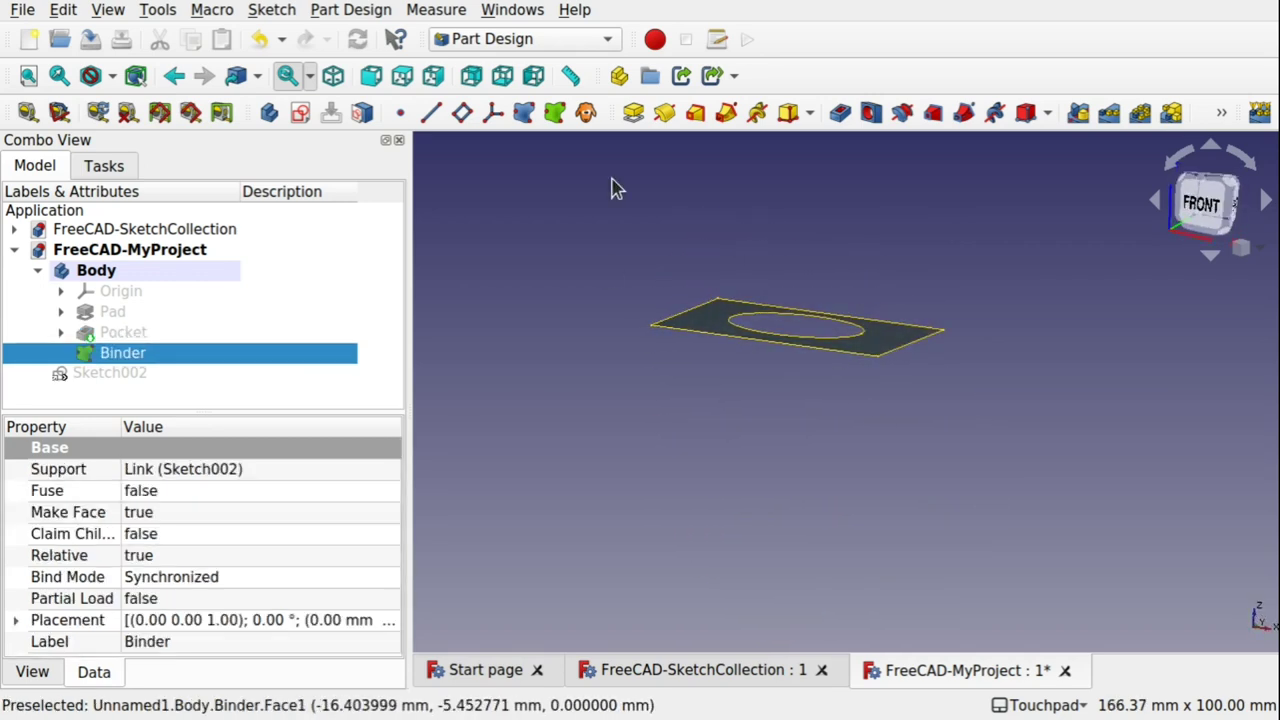
left_click(636, 118)
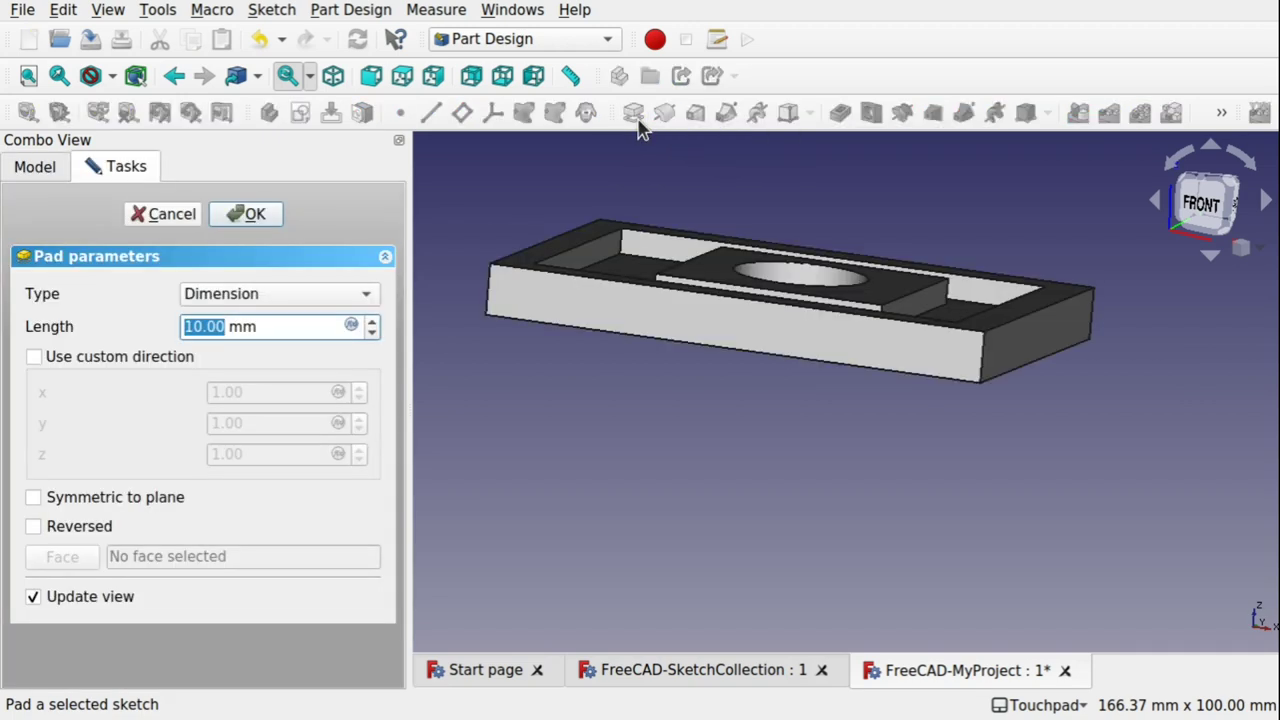
left_click_drag(777, 169, 765, 352, "alt")
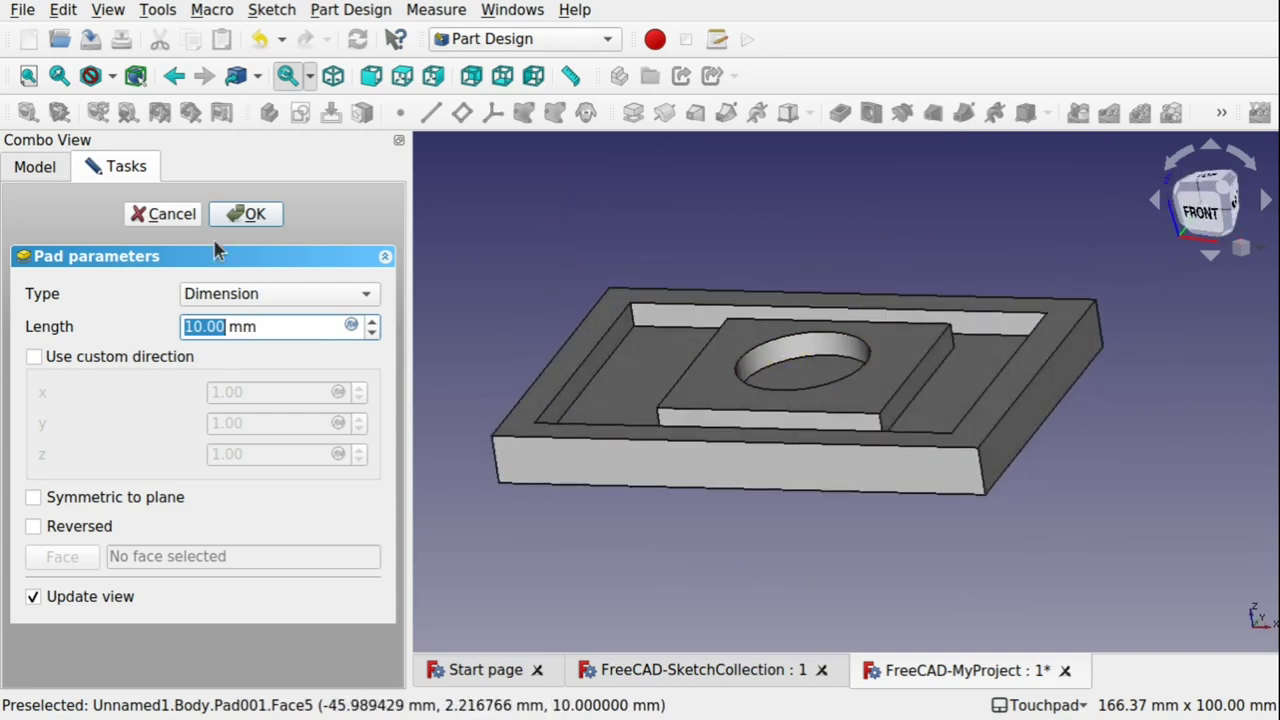
left_click(252, 215)
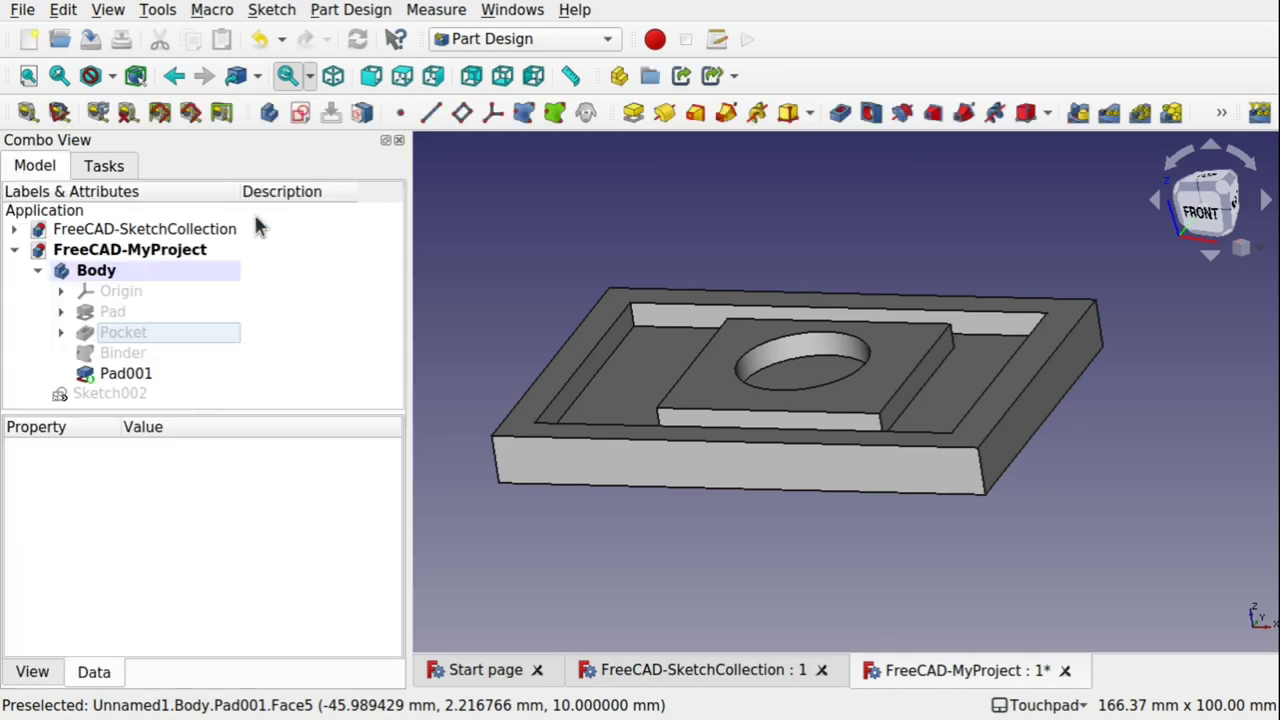
left_click_drag(490, 172, 790, 133, "alt")
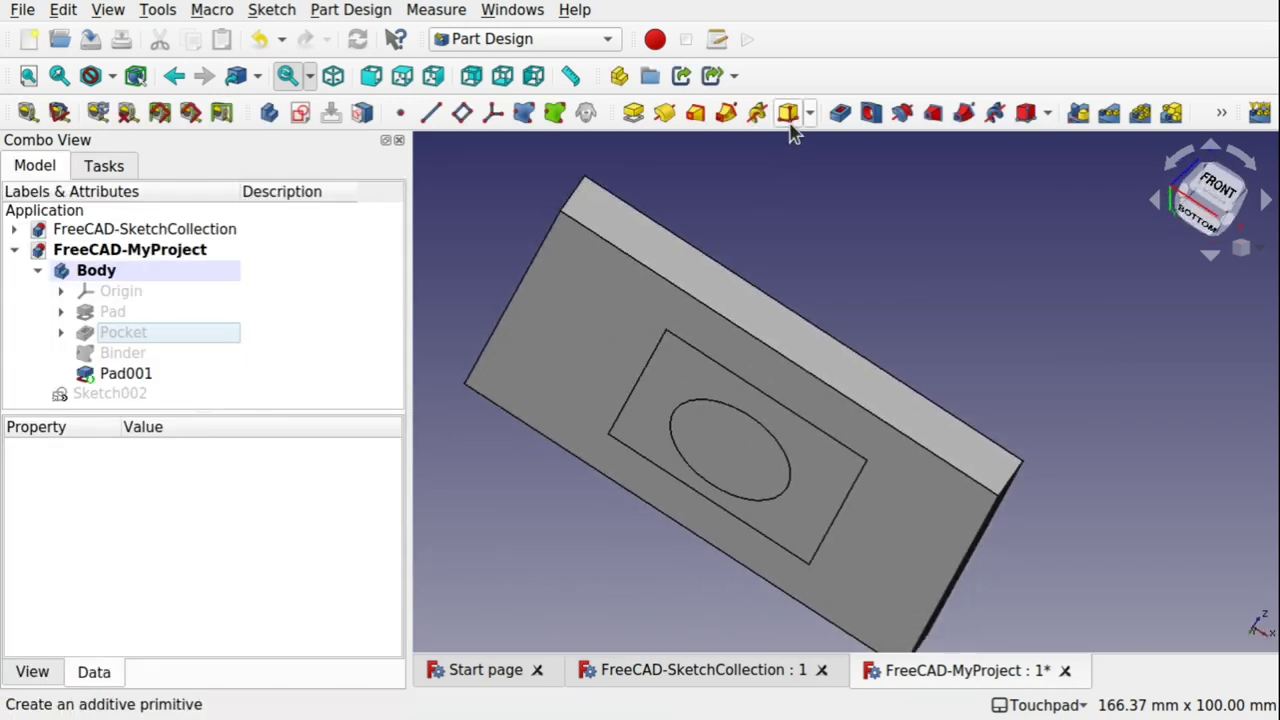
left_click_drag(723, 357, 649, 423, "alt")
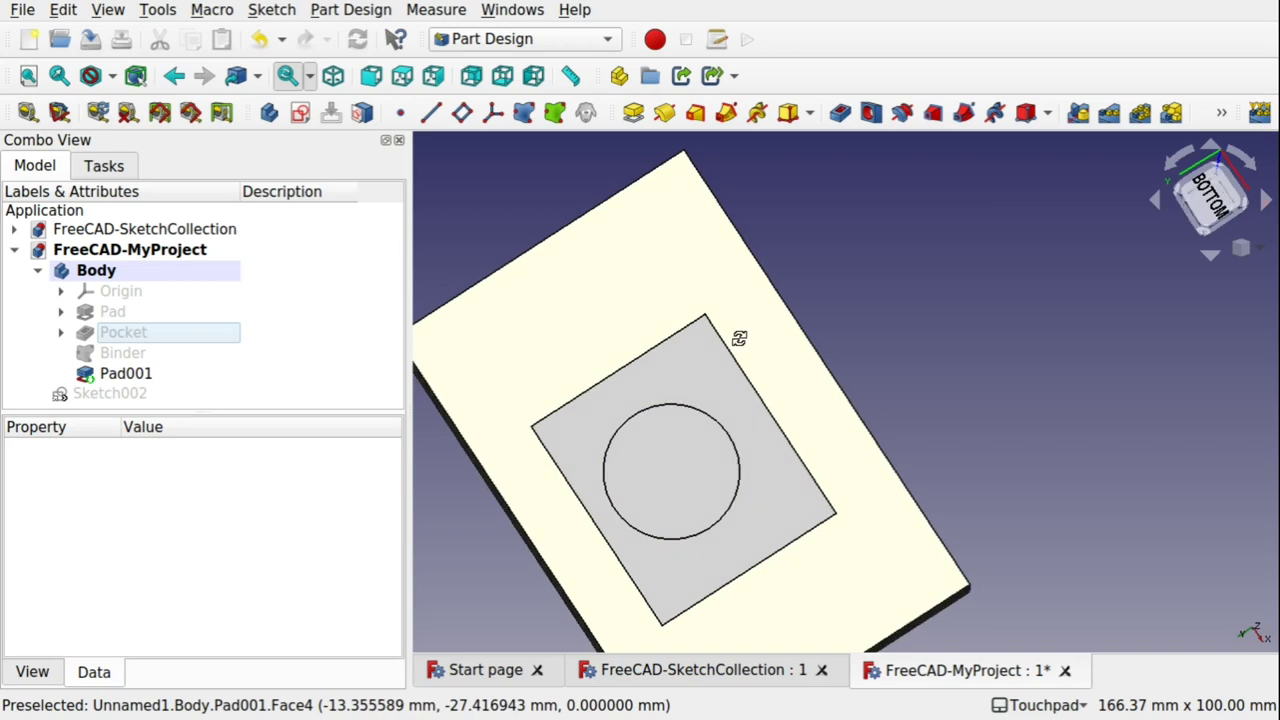
left_click_drag(740, 337, 606, 463, "alt")
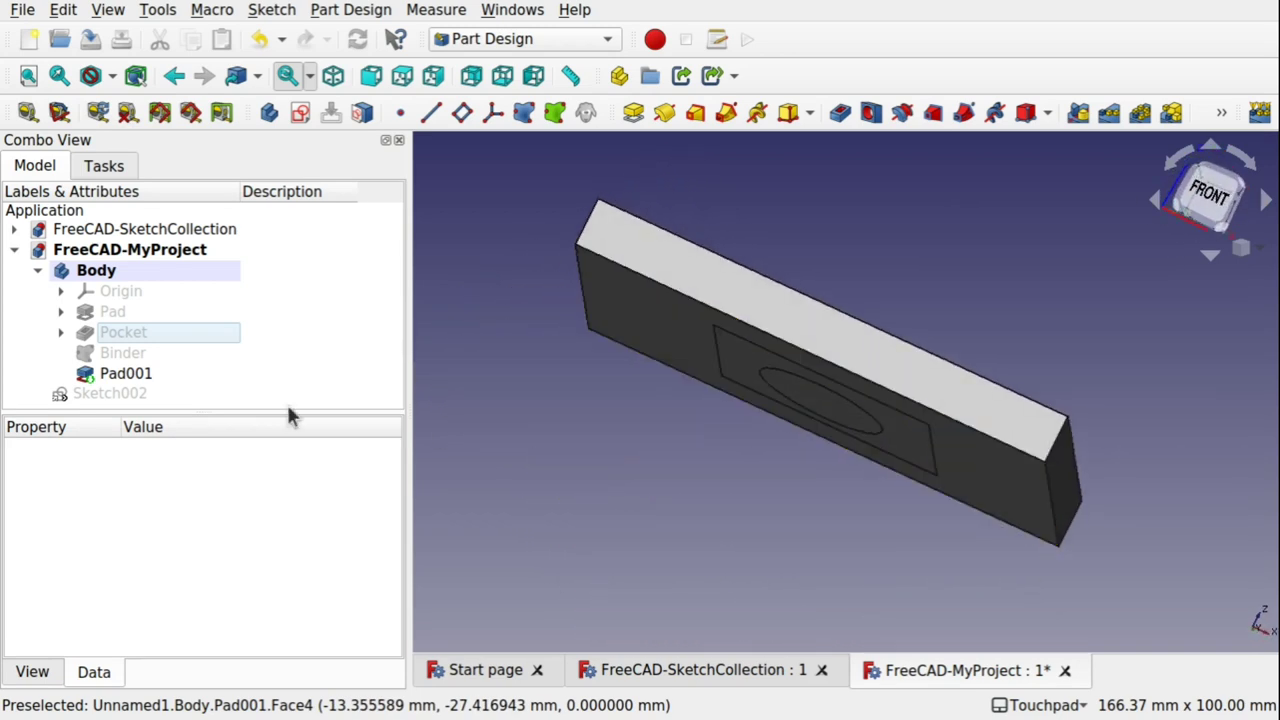
Select the Binder and expand its Placement > Position properties.
left_click(132, 354)
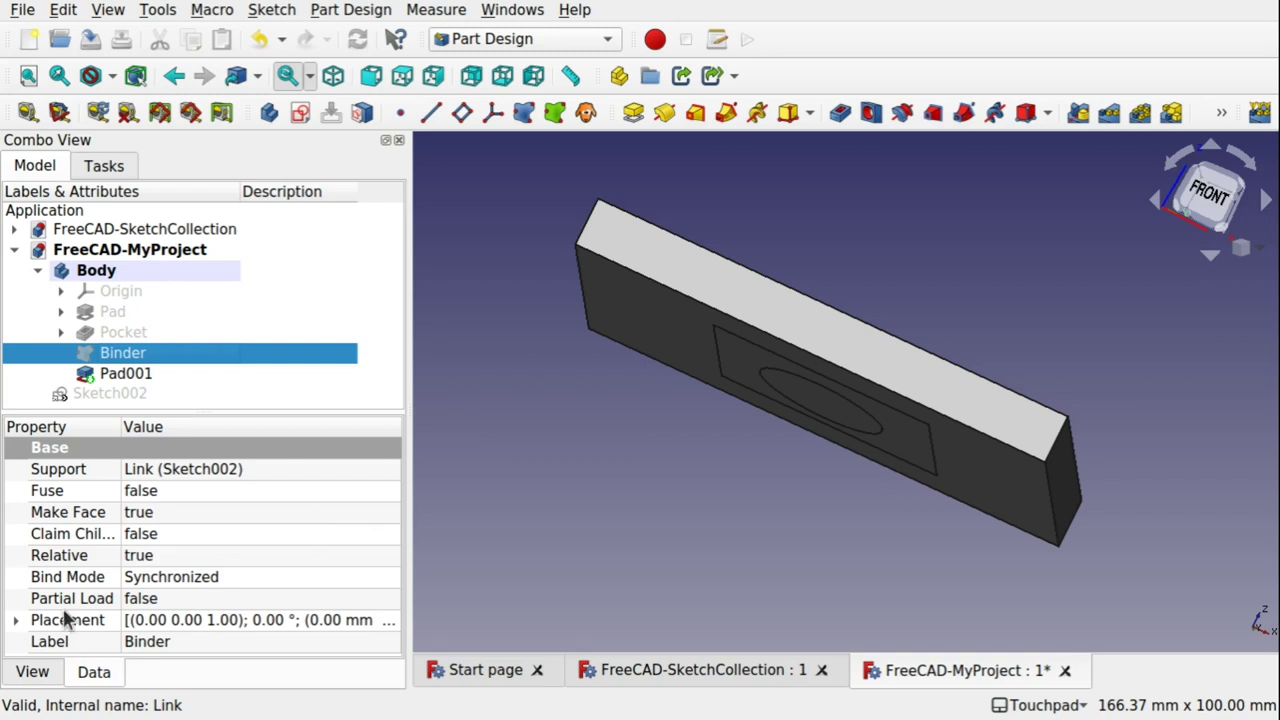
left_click(14, 621)
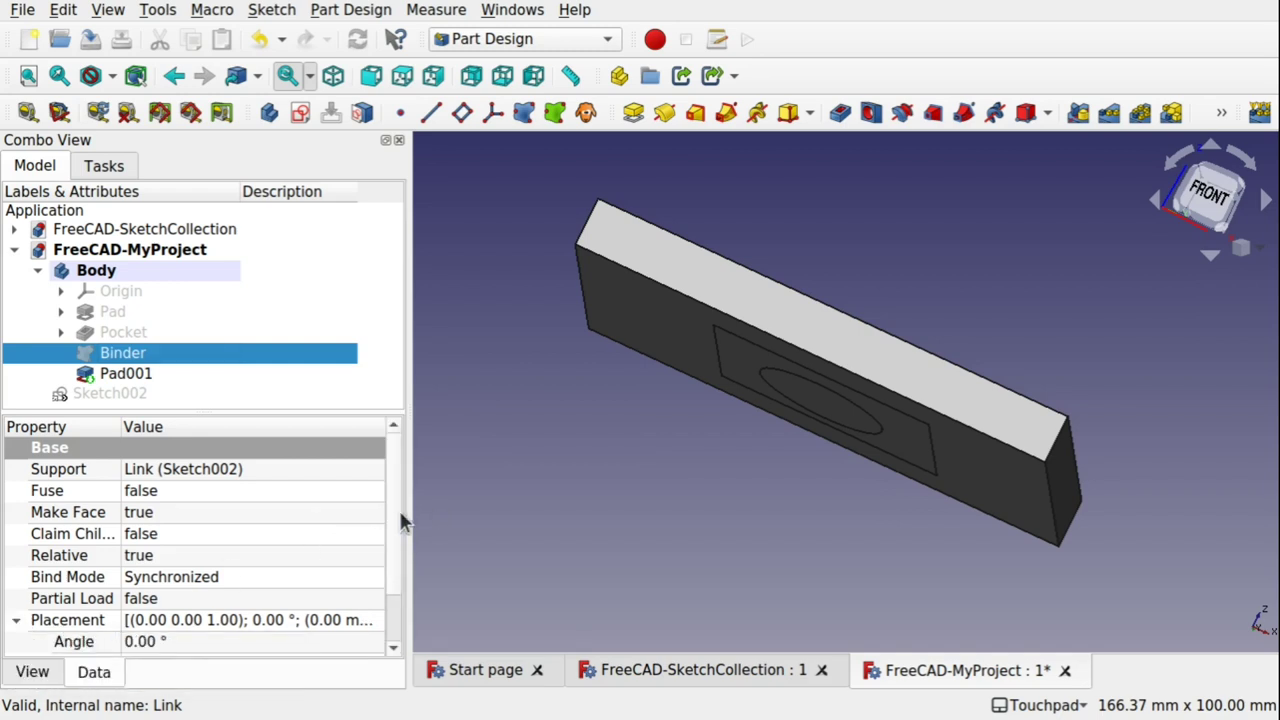
scroll(389, 506, "down", 1)
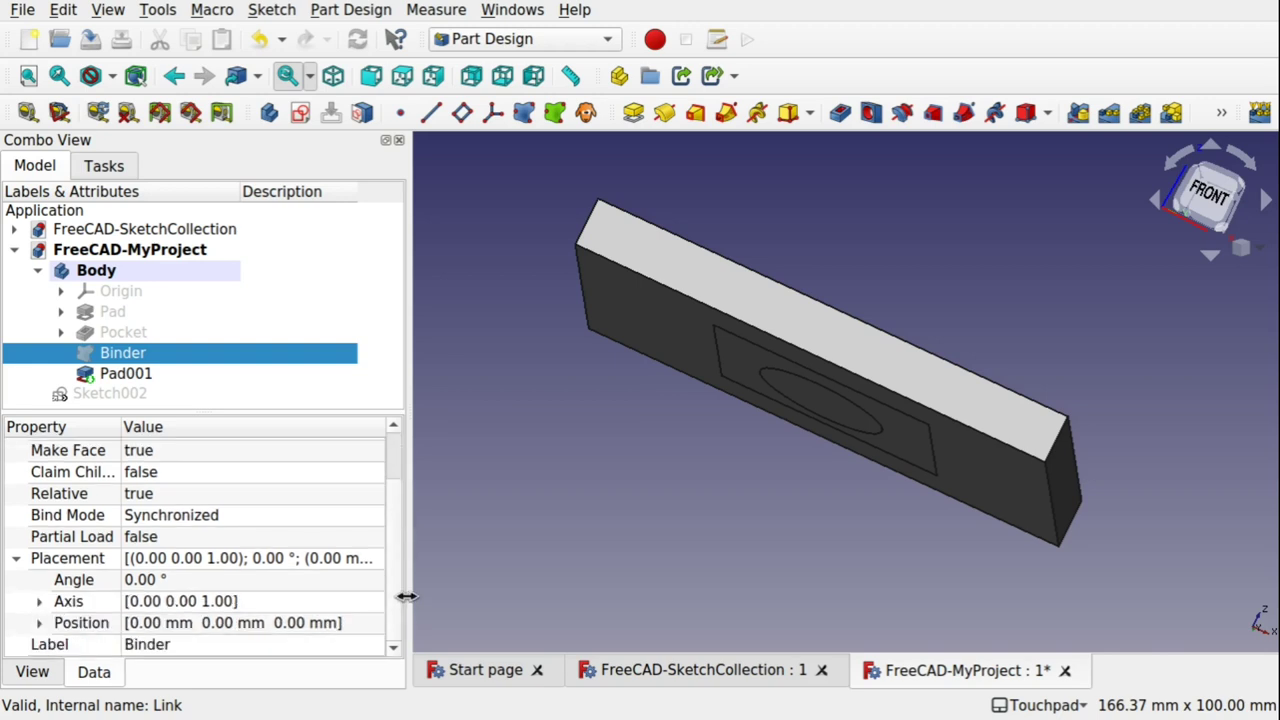
left_click(40, 623)
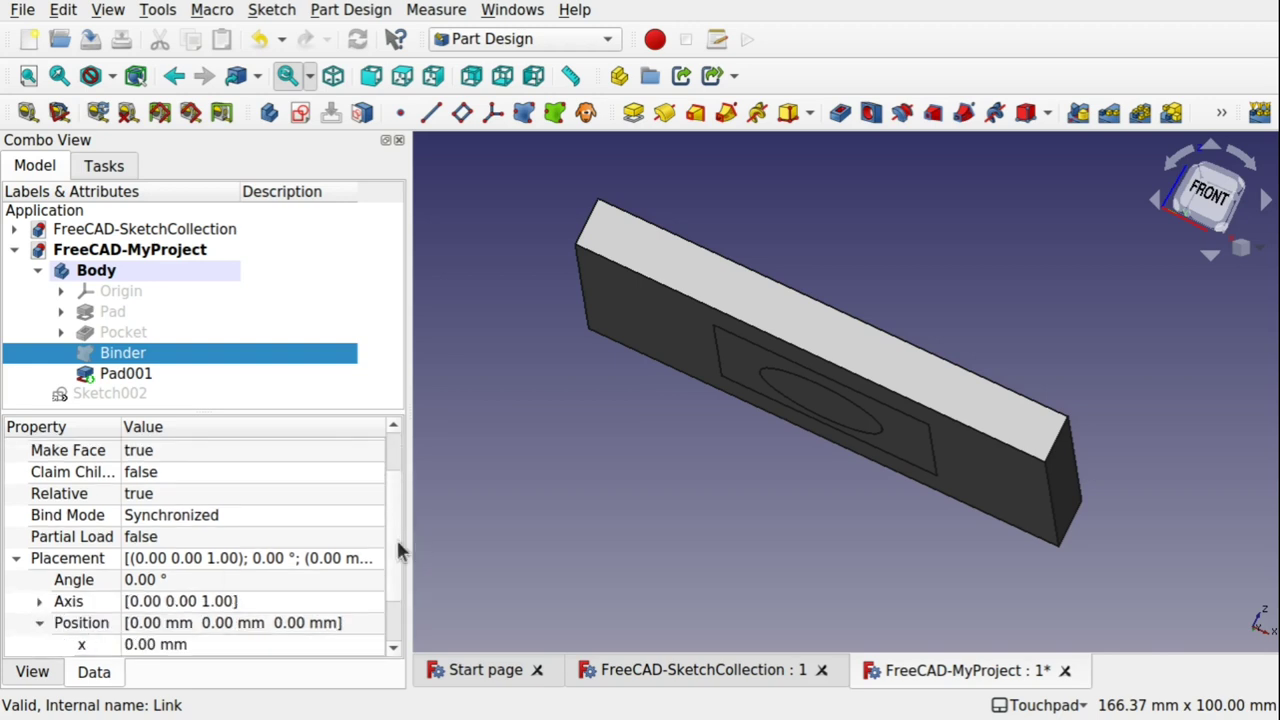
scroll(396, 537, "down", 1)
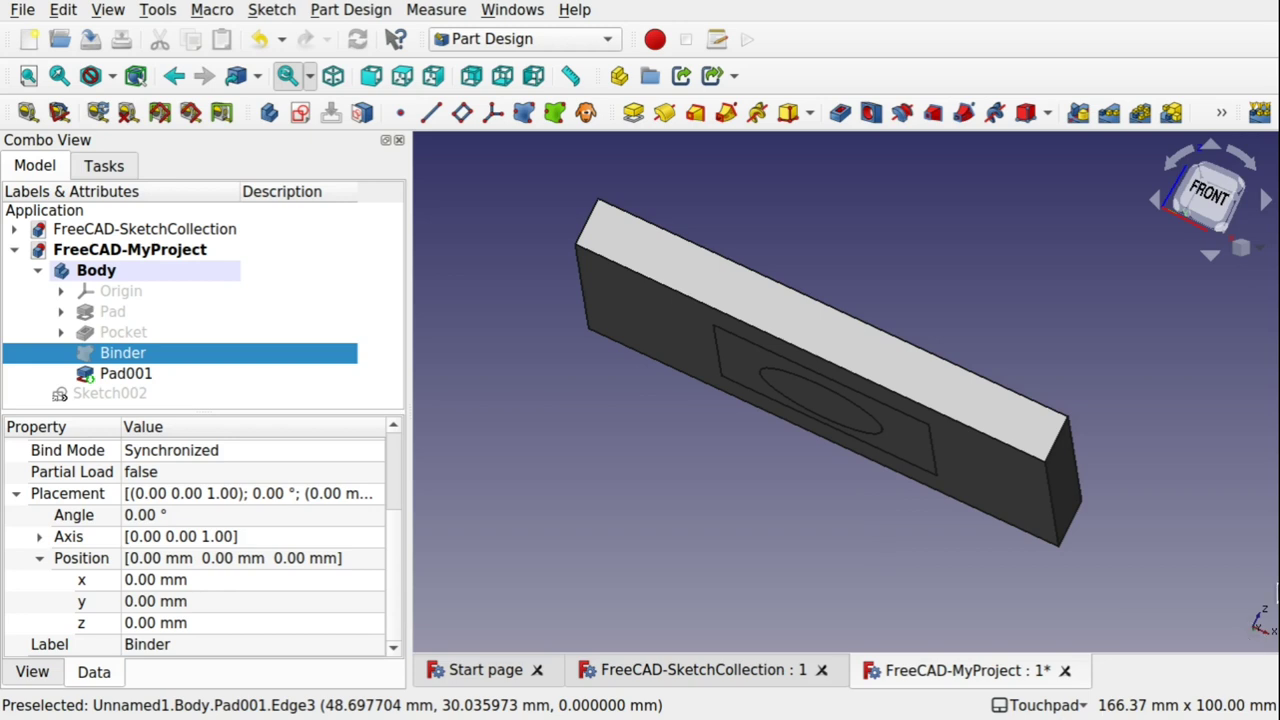
Set the Binder's z position to 2 mm, raising Pad001, and view the part from above.
left_click(226, 622)
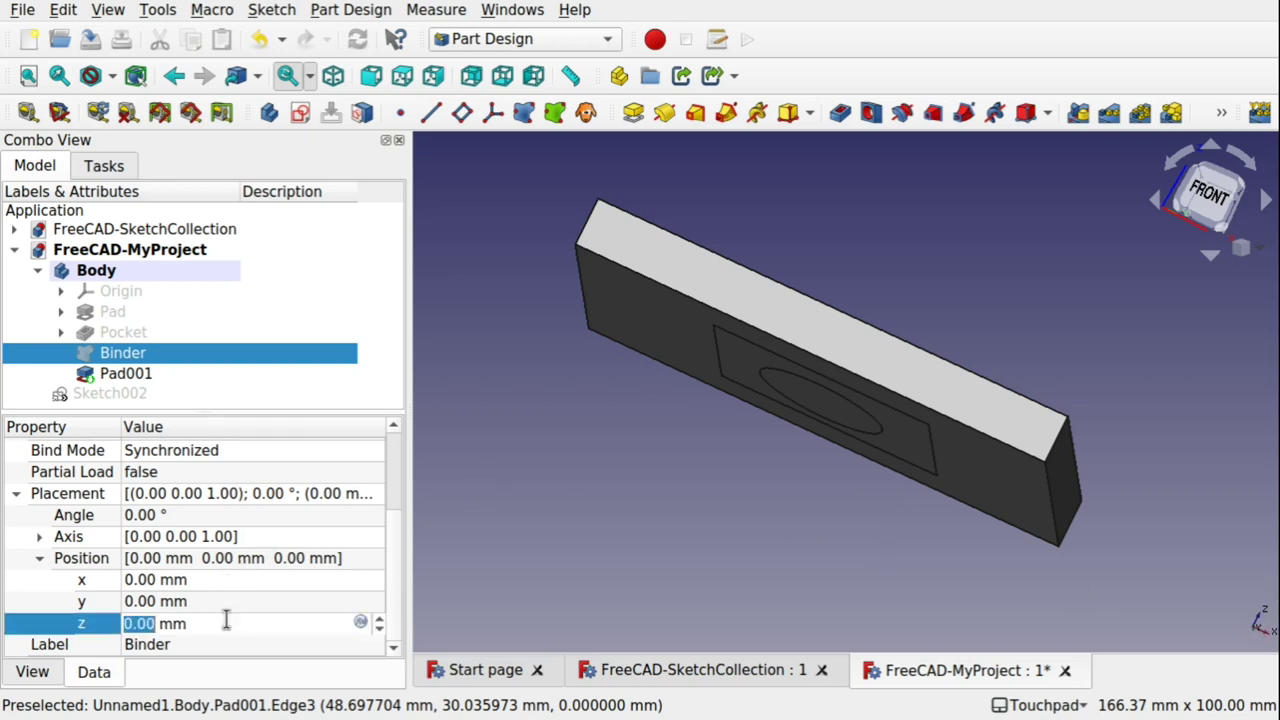
type("1")
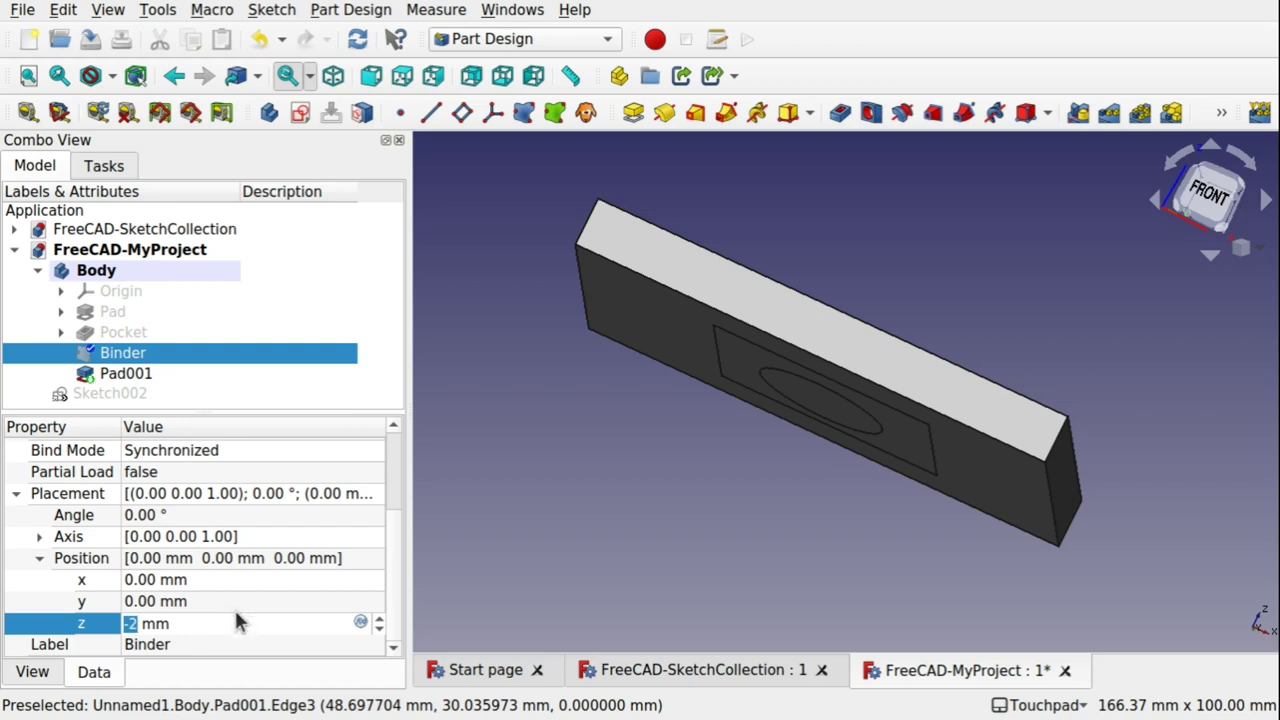
left_click(224, 599)
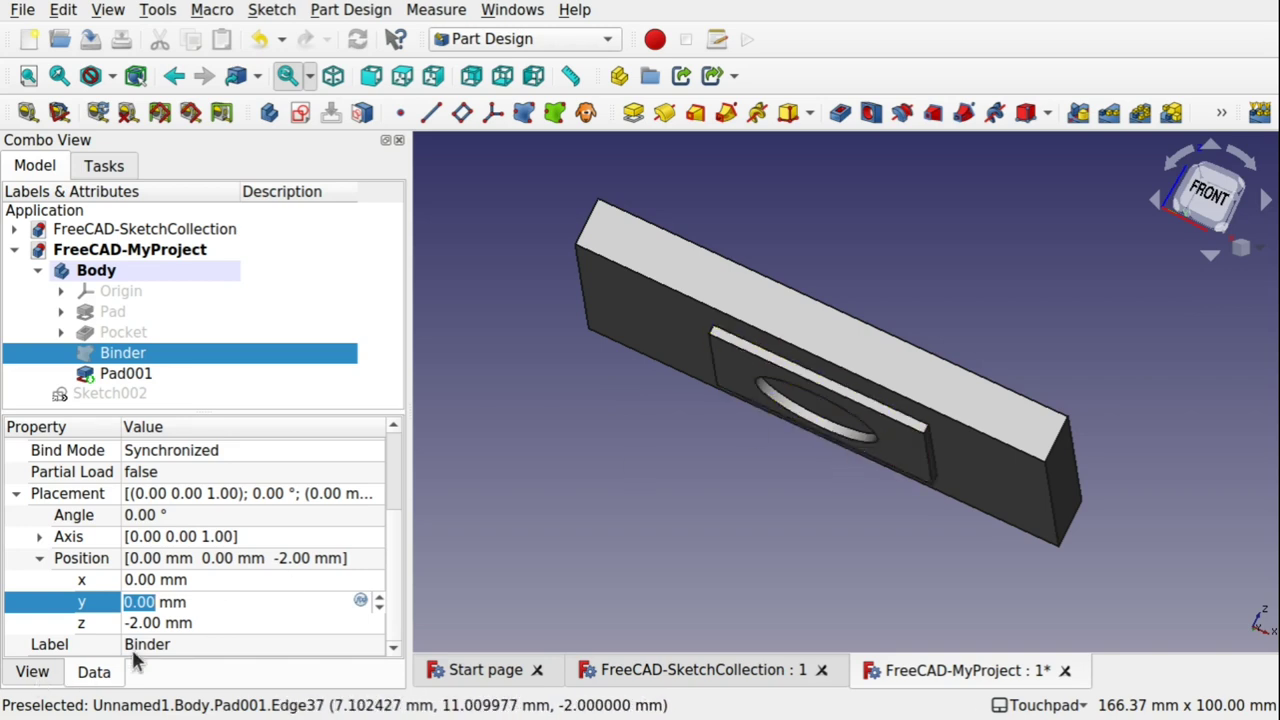
left_click(224, 623)
type("-3")
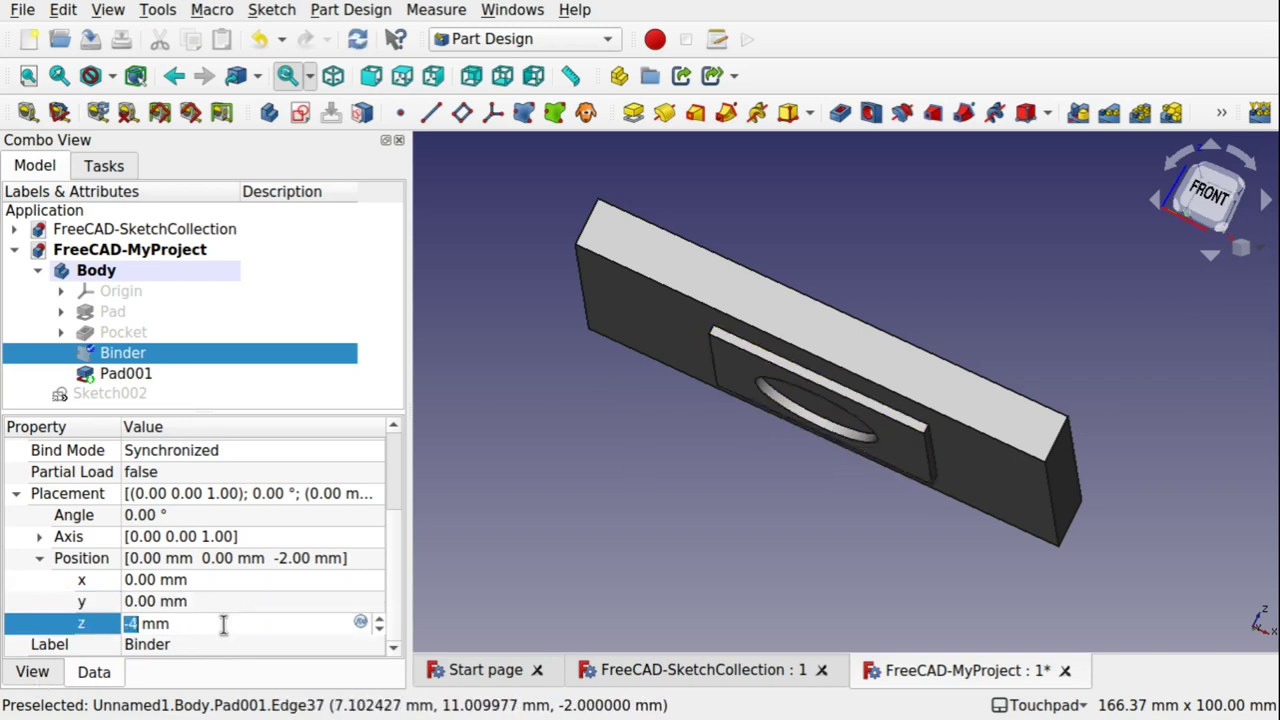
left_click(271, 600)
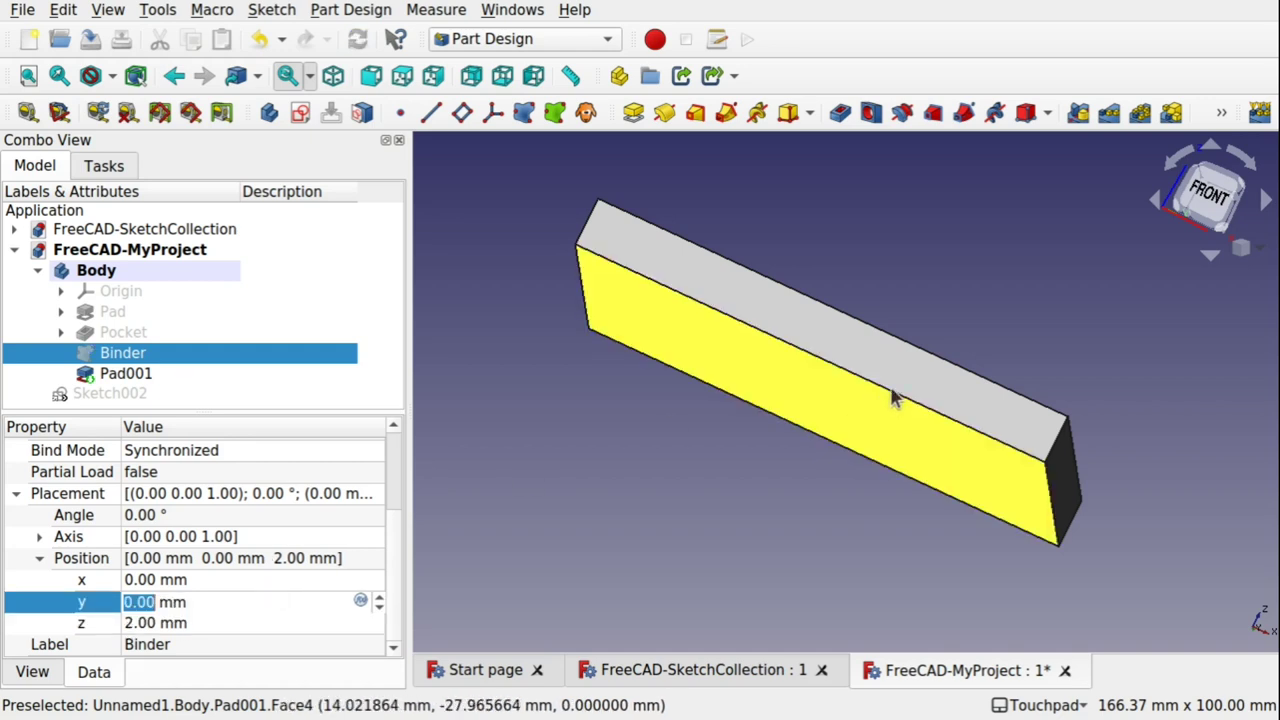
left_click_drag(893, 398, 827, 449)
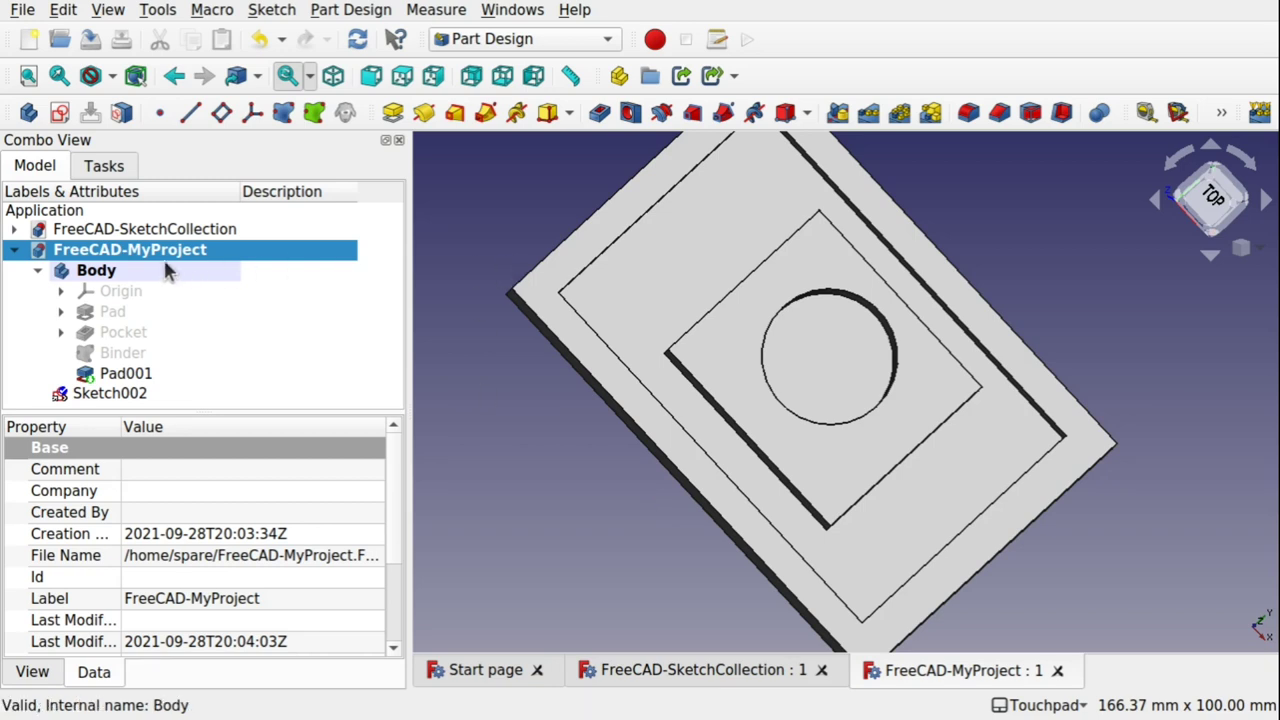
Open the SketchCollection Sketch and draw a small rectangle straddling its top edge.
left_click(132, 230)
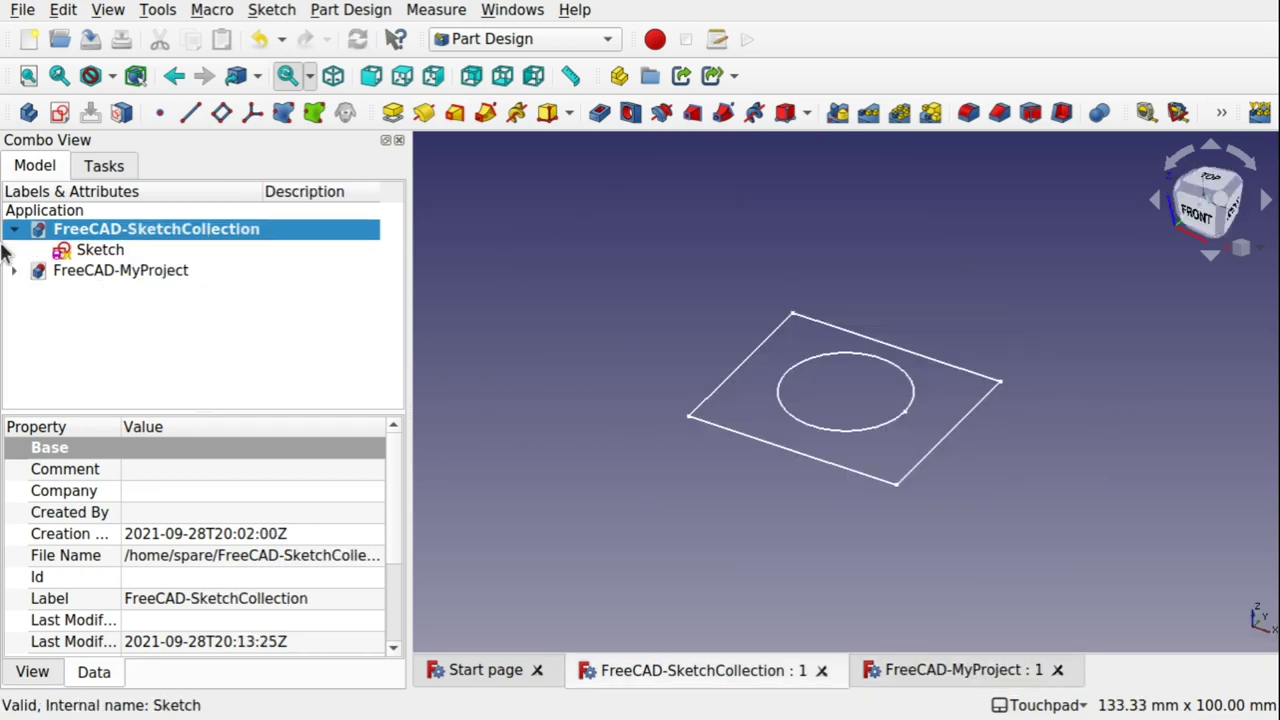
left_click(94, 256)
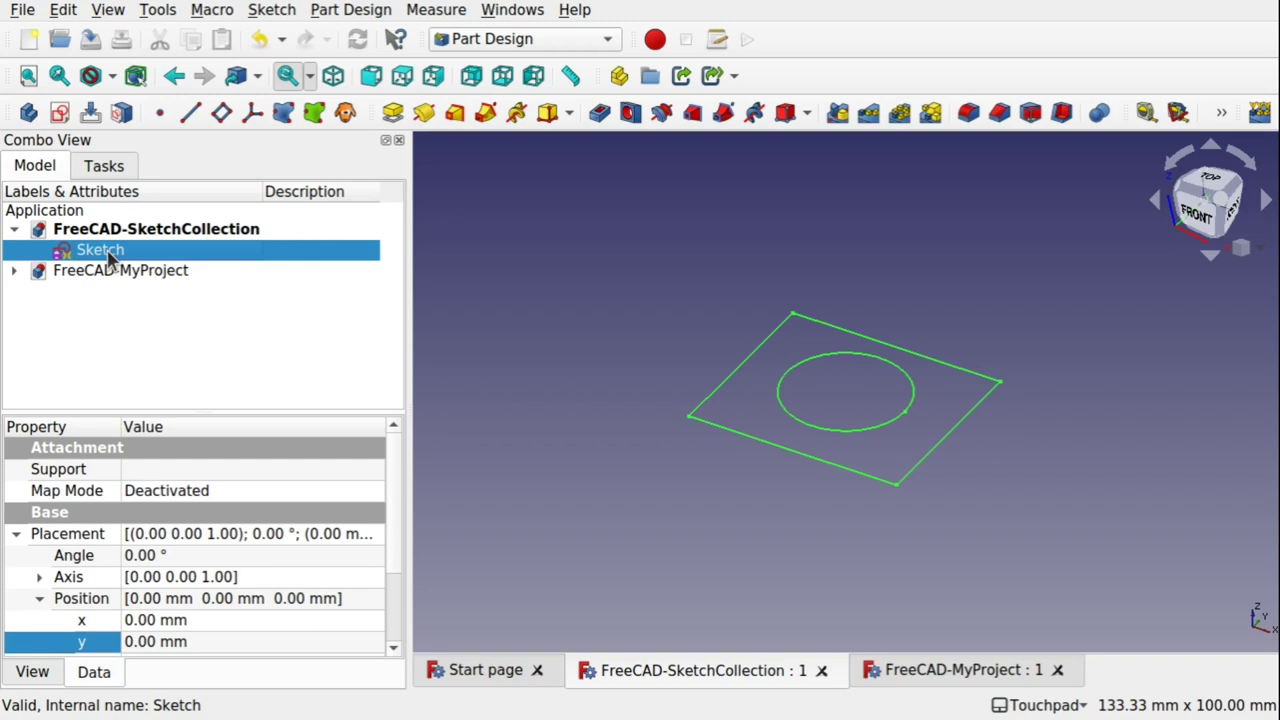
double_click(110, 258)
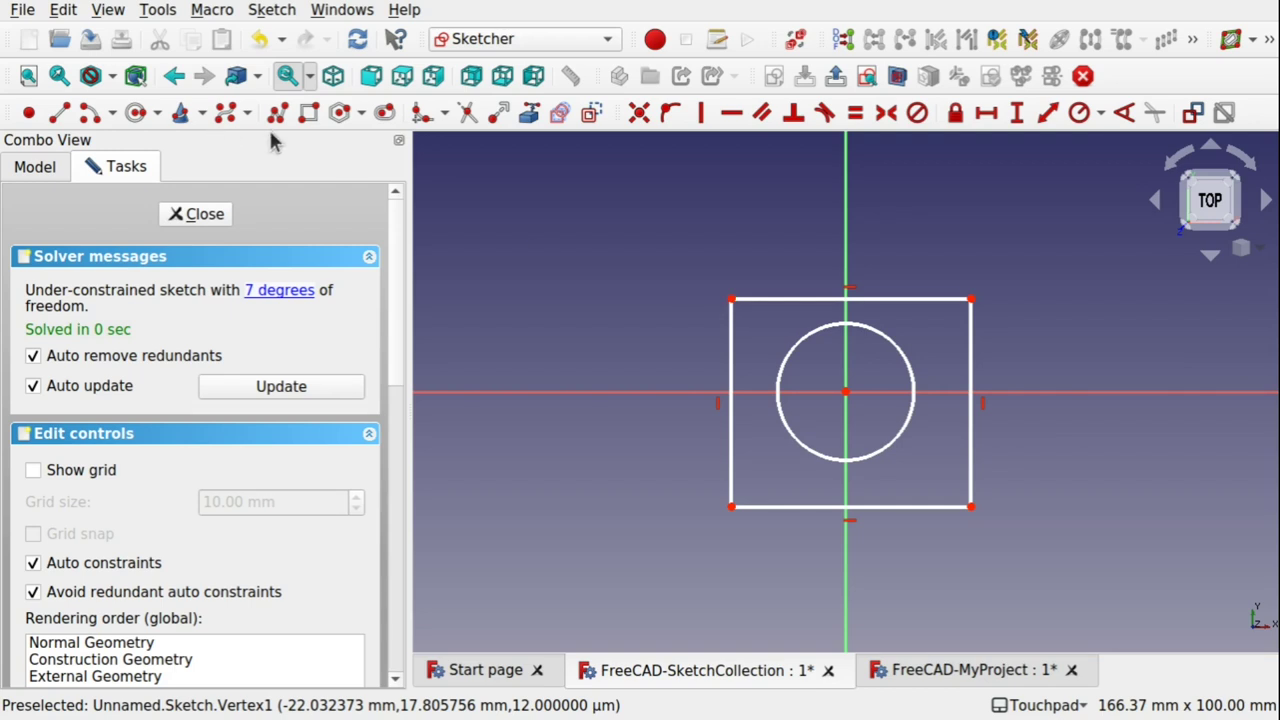
left_click(309, 113)
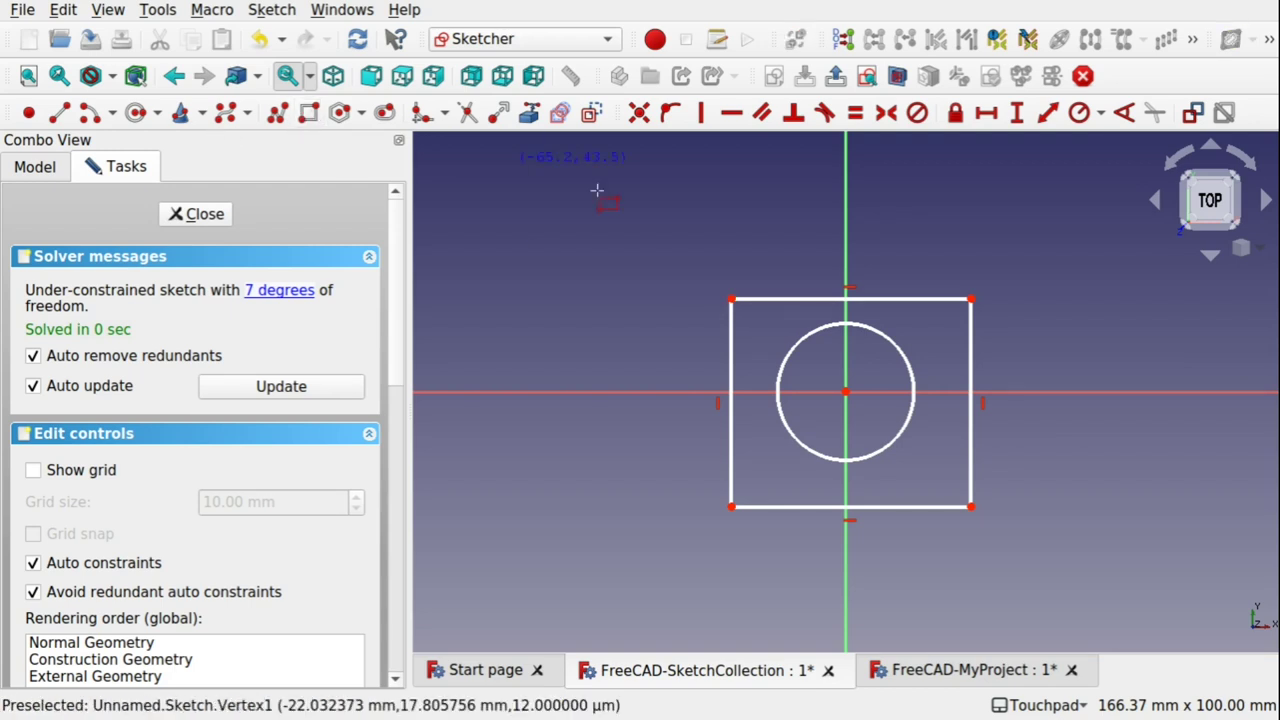
left_click(820, 289)
left_click(884, 316)
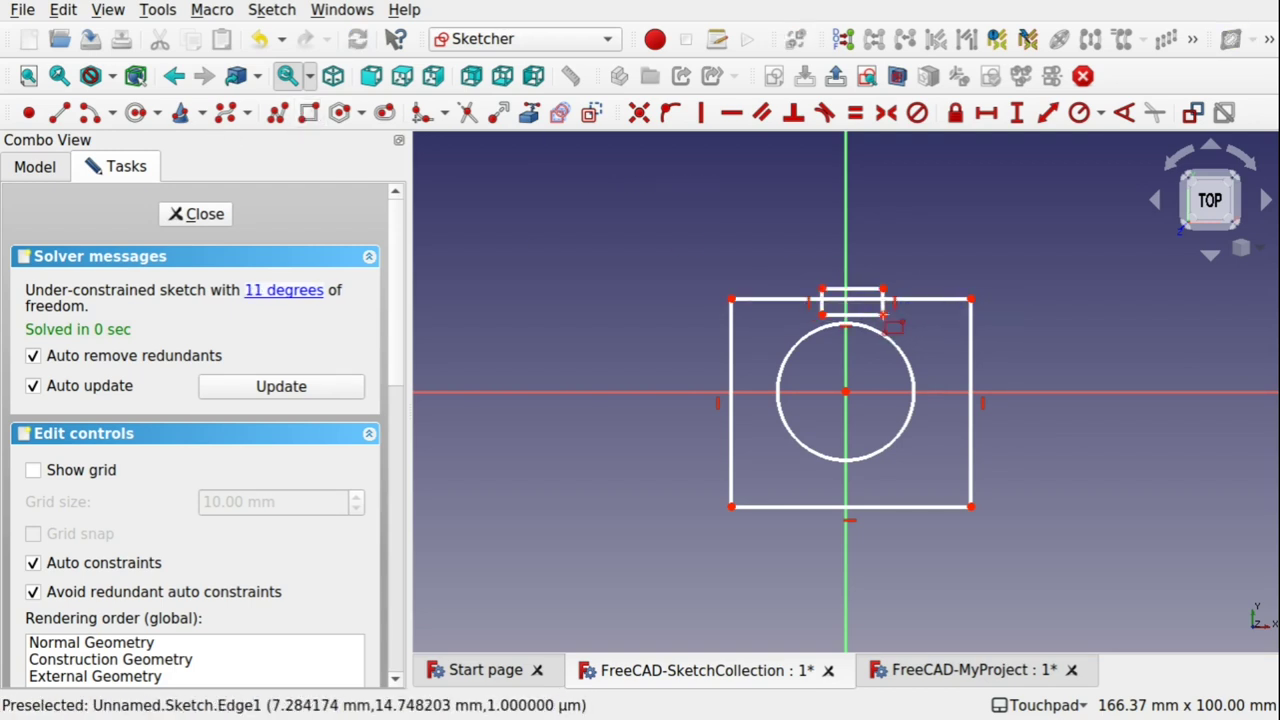
Trim the overlapping rectangle and top-edge segments into a rectangular notch, then close the sketch.
left_click(467, 113)
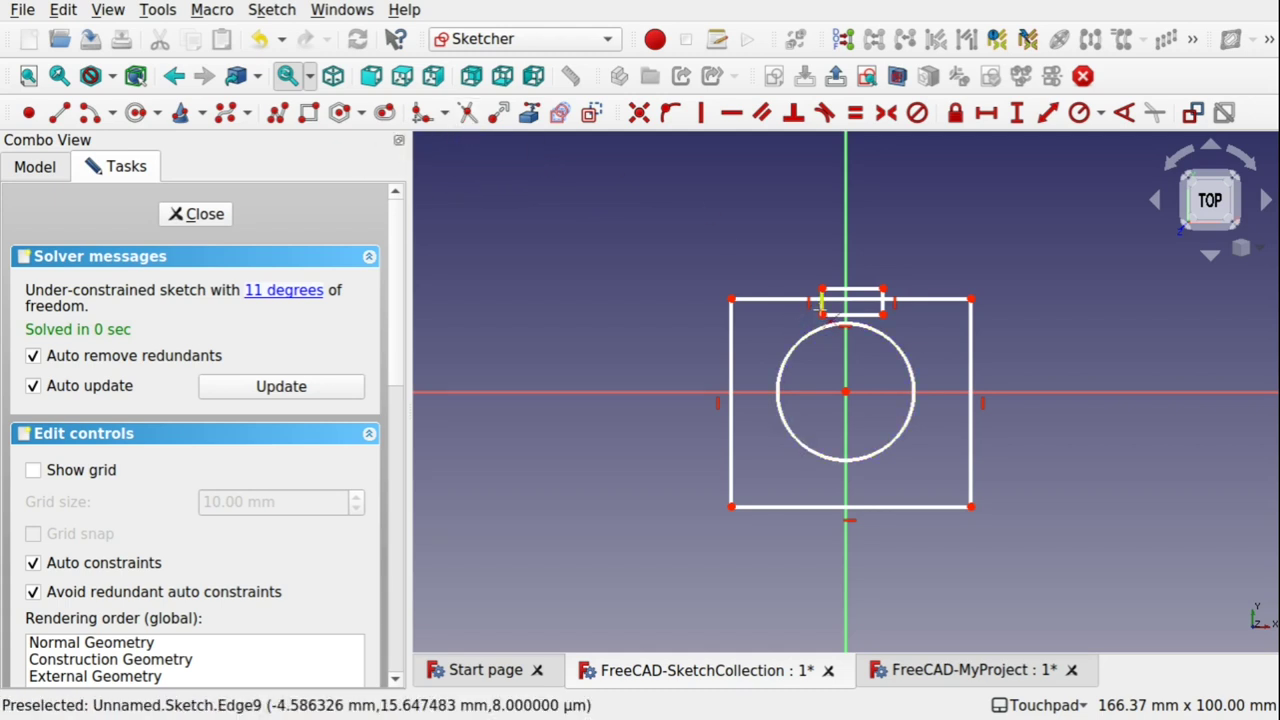
left_click(855, 300)
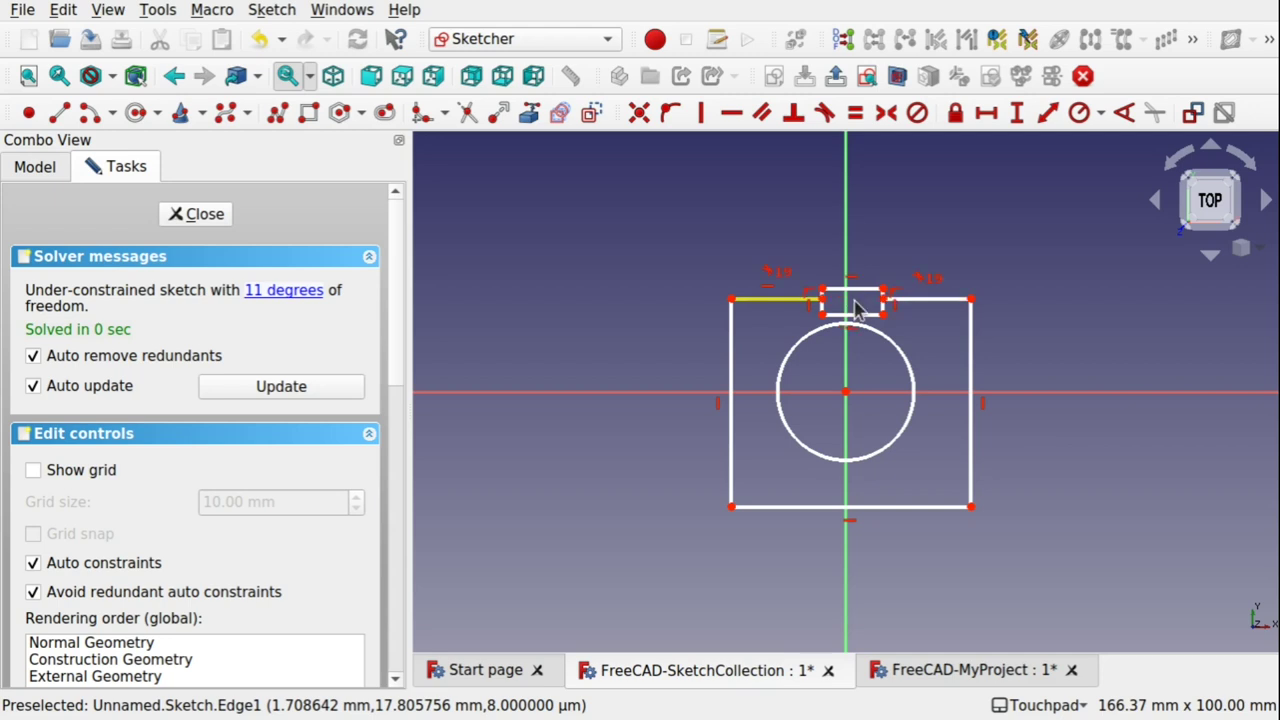
left_click(884, 306)
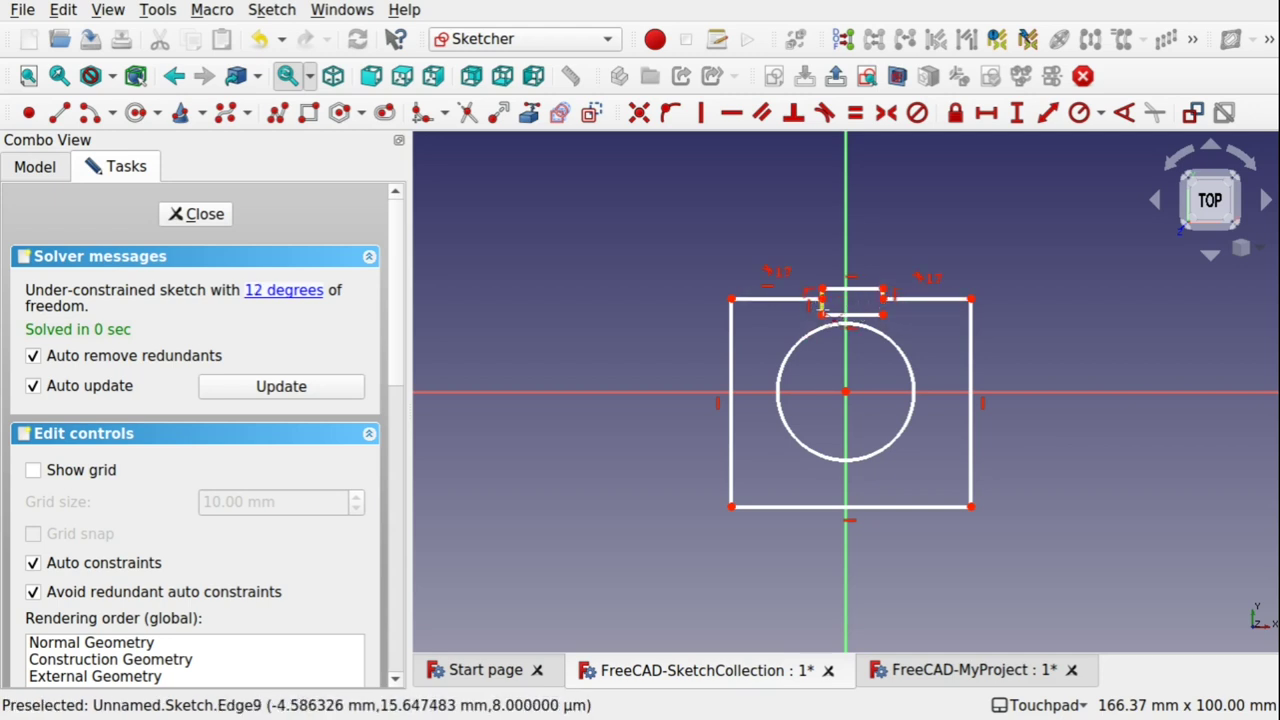
left_click(820, 306)
scroll(821, 308, "up", 4)
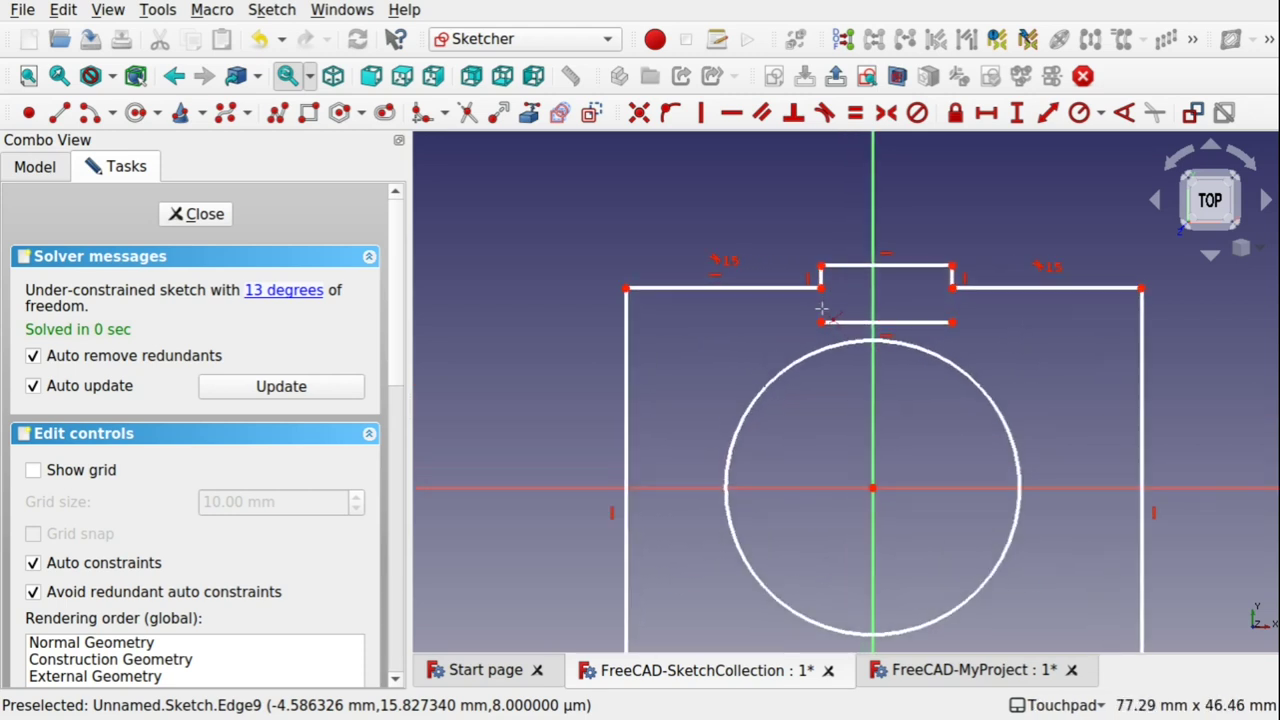
left_click(919, 323)
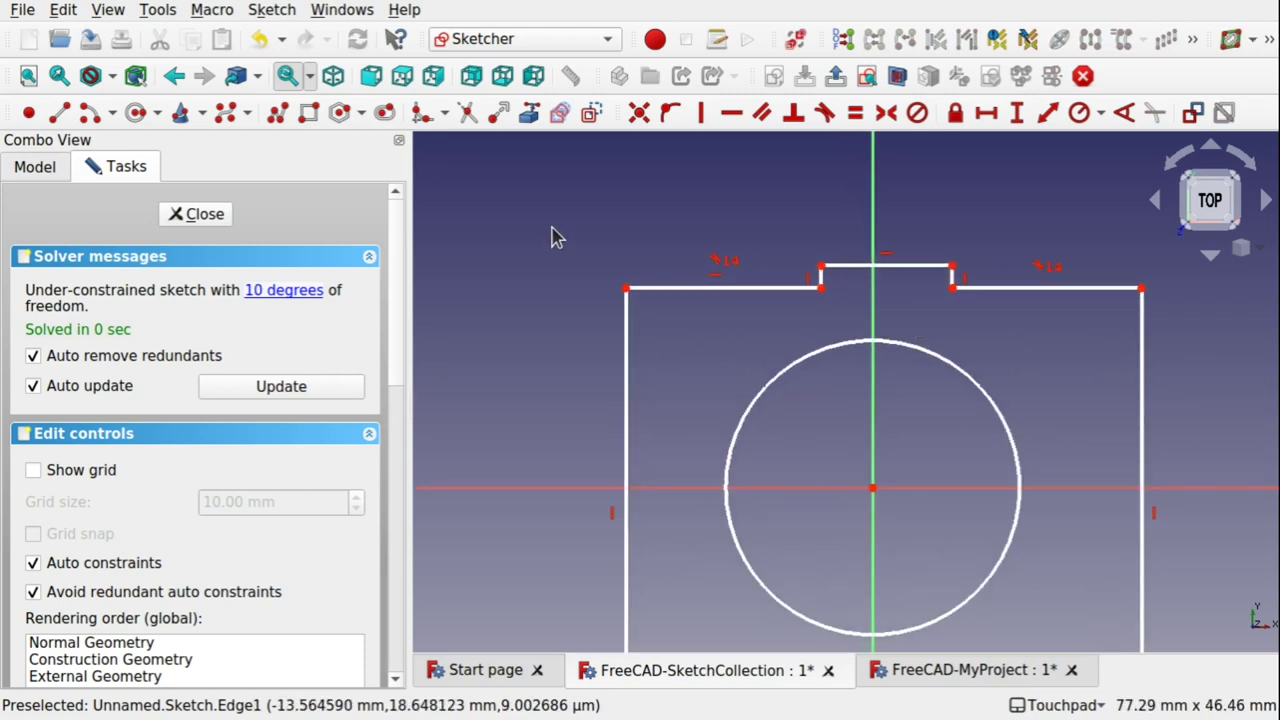
left_click(190, 215)
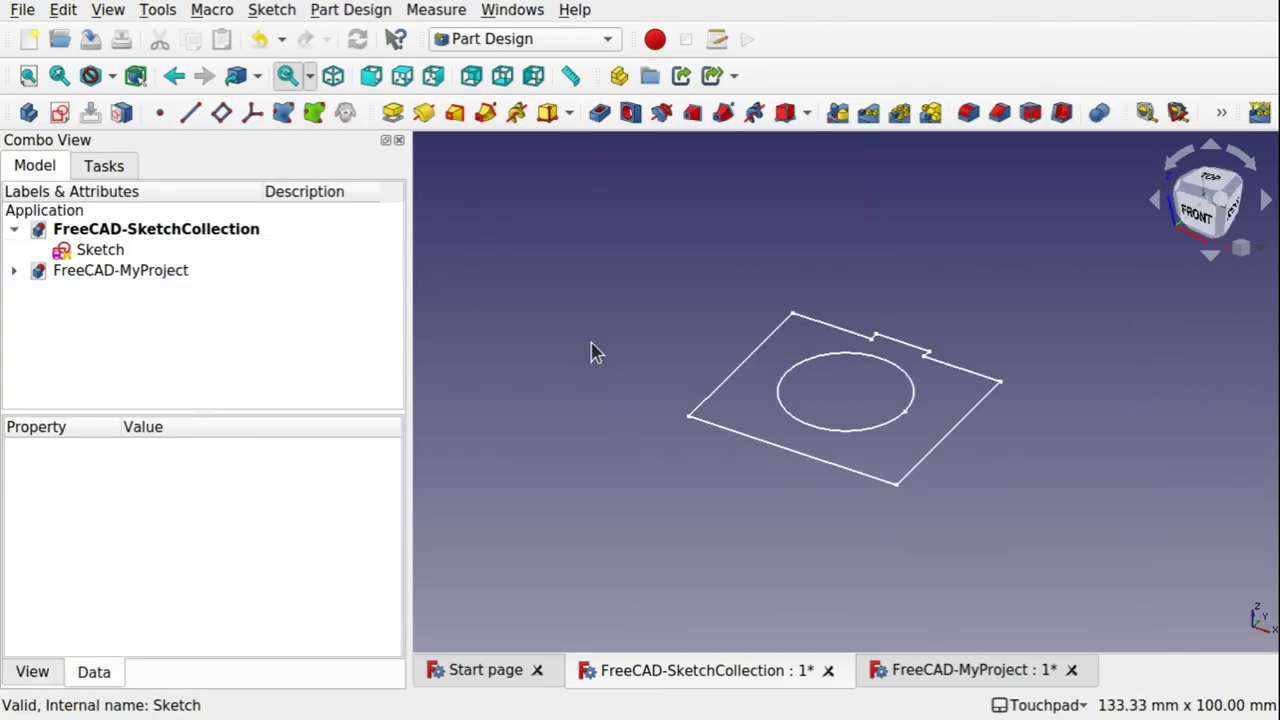
Save the SketchCollection document.
key("ctrl+s")
left_click(20, 10)
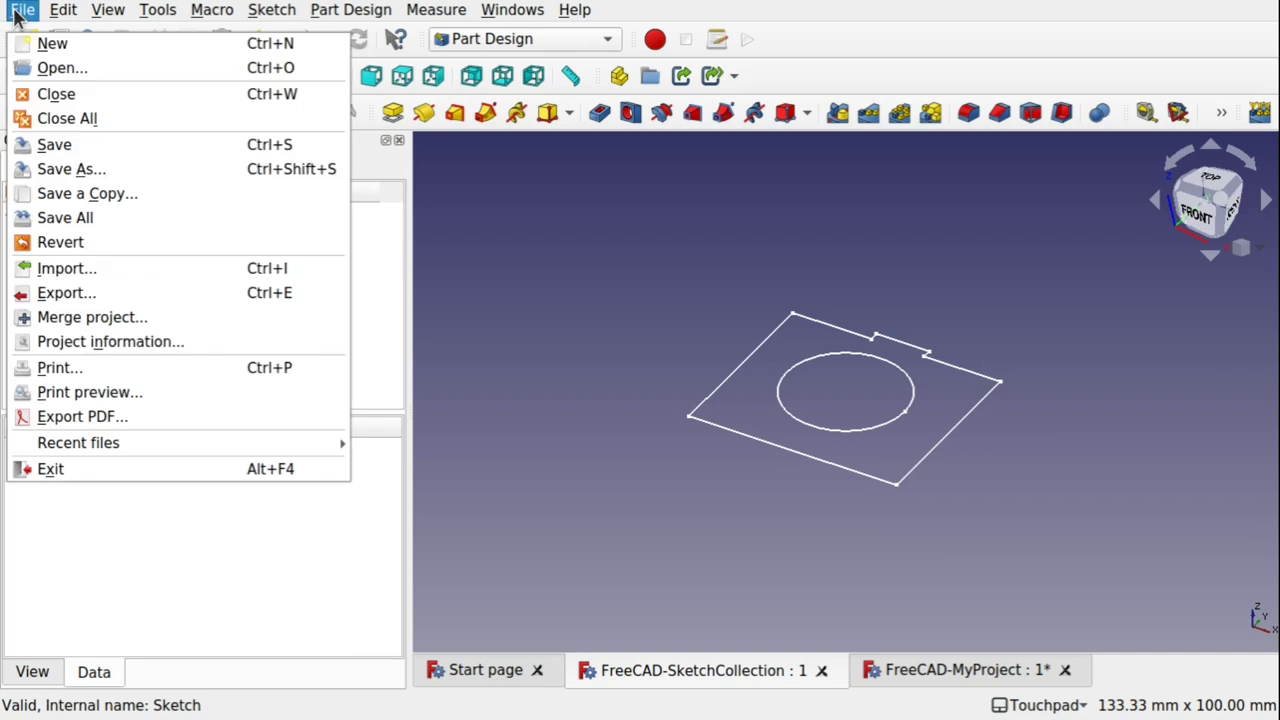
left_click(78, 146)
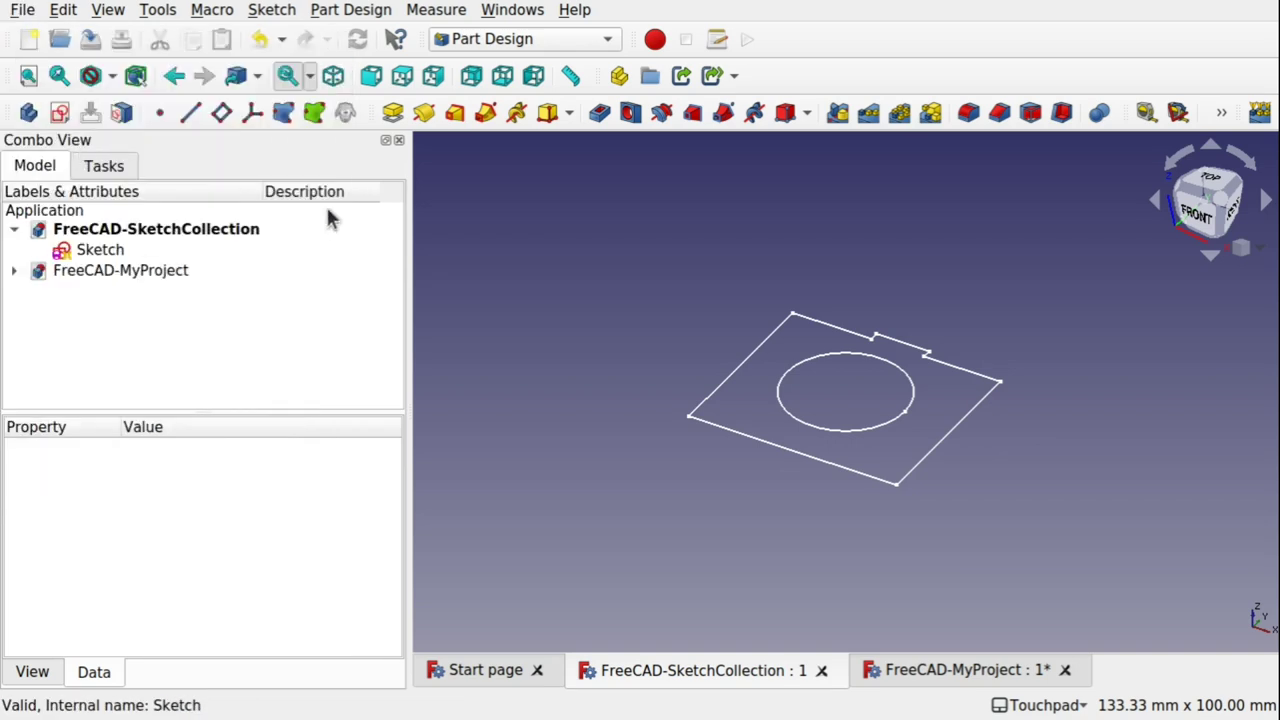
Refresh MyProject and orbit the view to check the notch on Pad001.
left_click(114, 270)
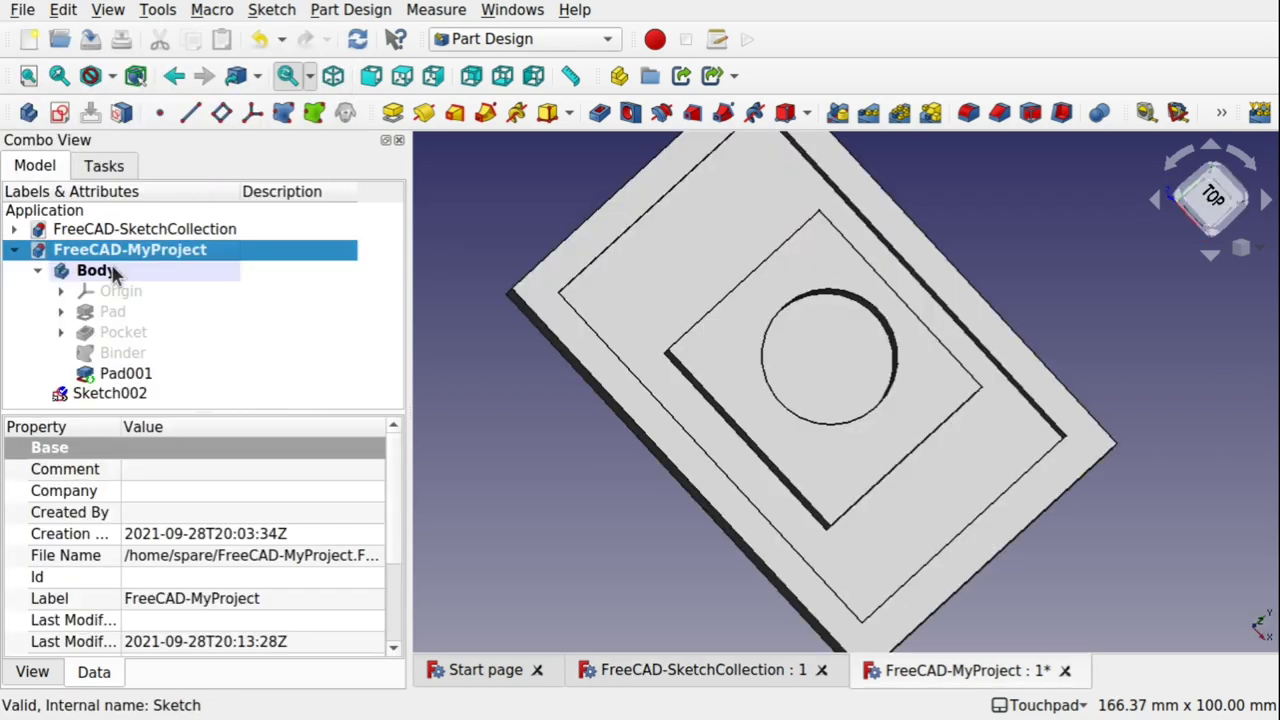
left_click(63, 10)
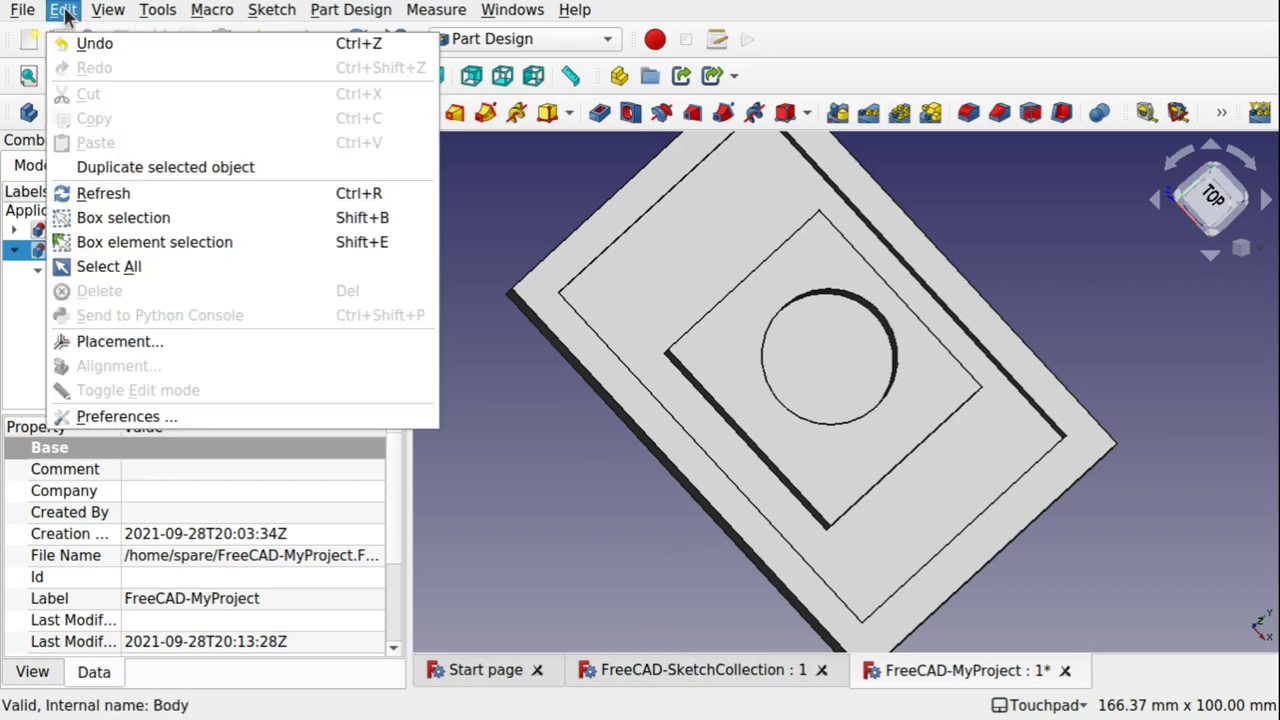
left_click(113, 194)
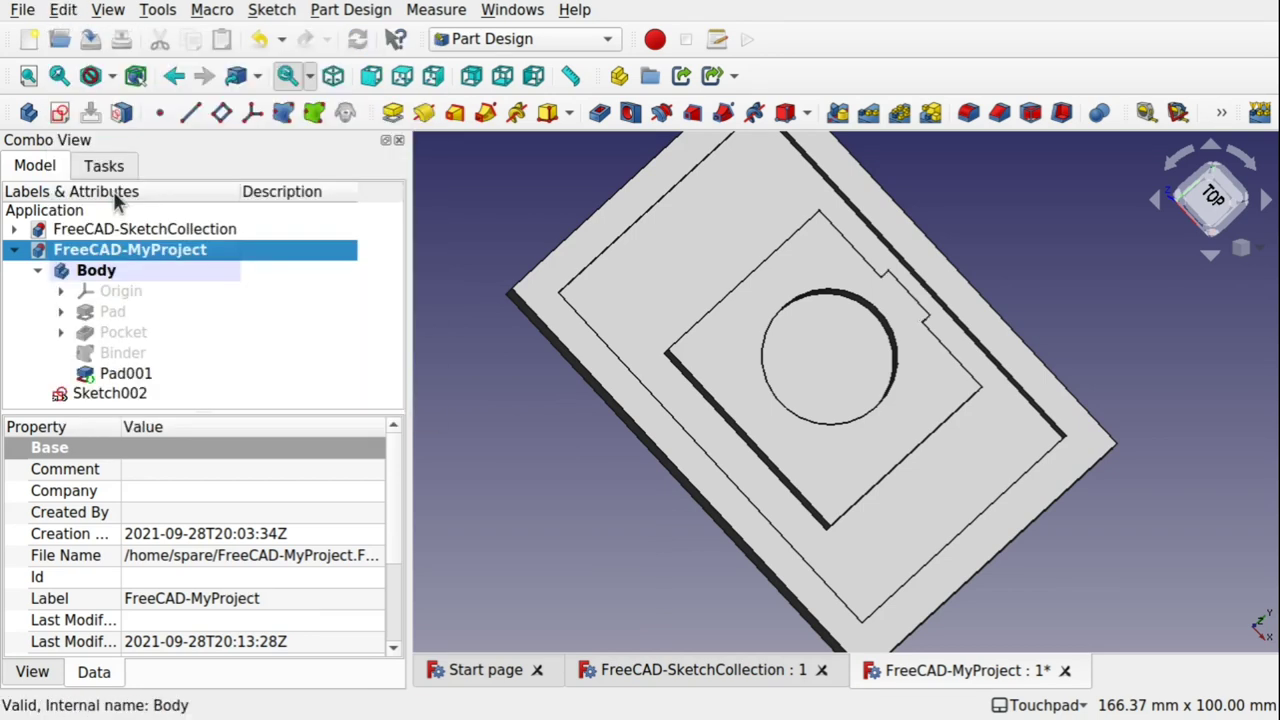
scroll(920, 323, "up", 6)
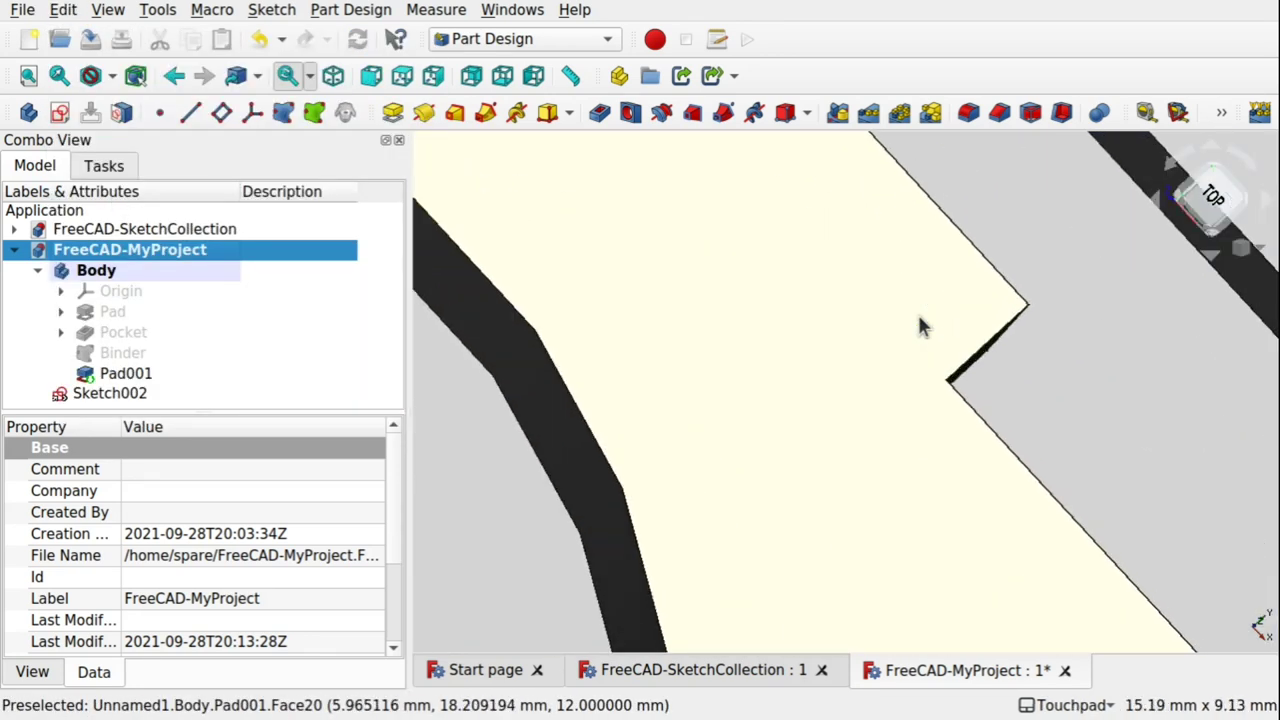
middle_click_drag(920, 323, 951, 334)
scroll(886, 323, "down", 8)
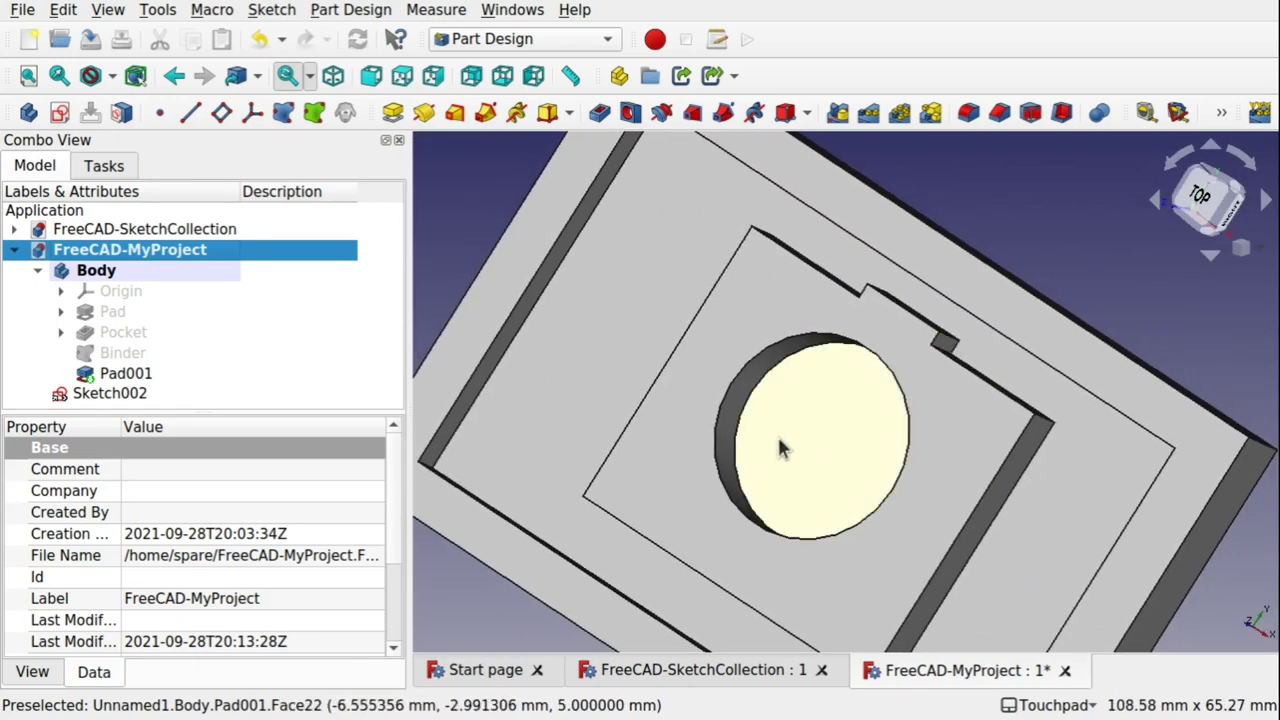
middle_click_drag(783, 449, 748, 430)
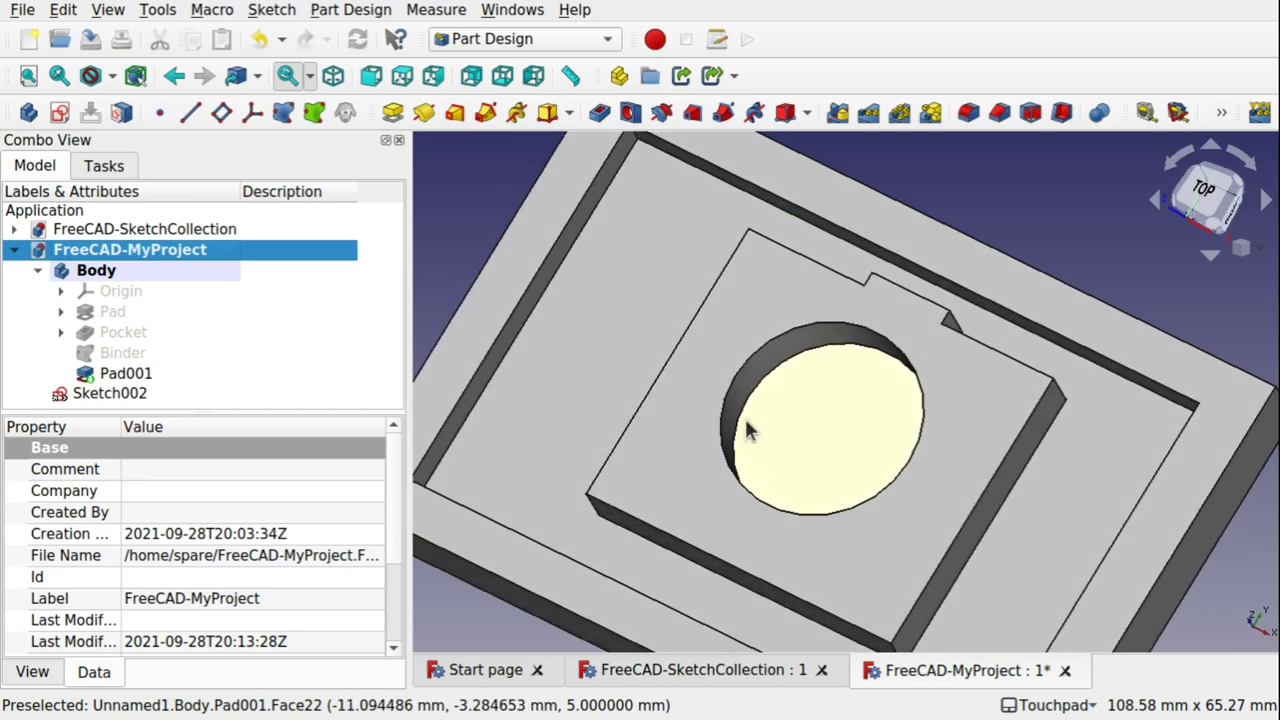
Fillet the bottom-left and bottom-right corners of the SketchCollection Sketch outline, then close the sketch.
left_click(14, 229)
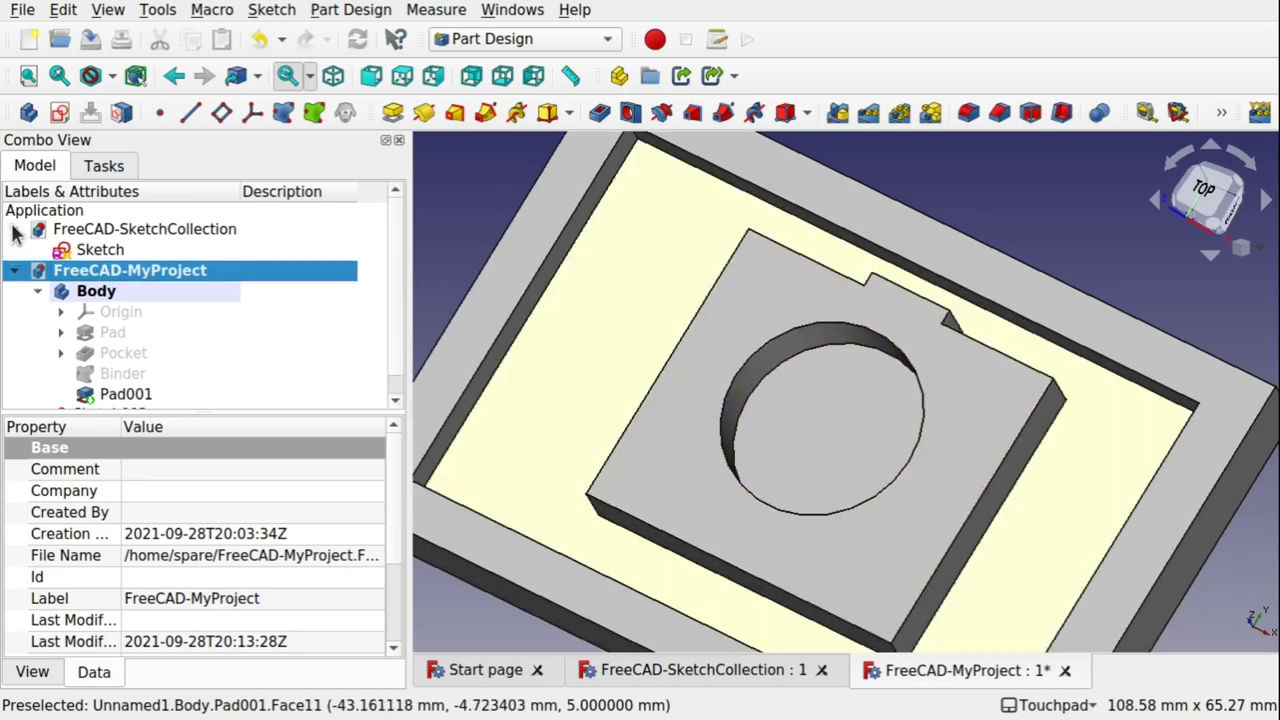
double_click(99, 251)
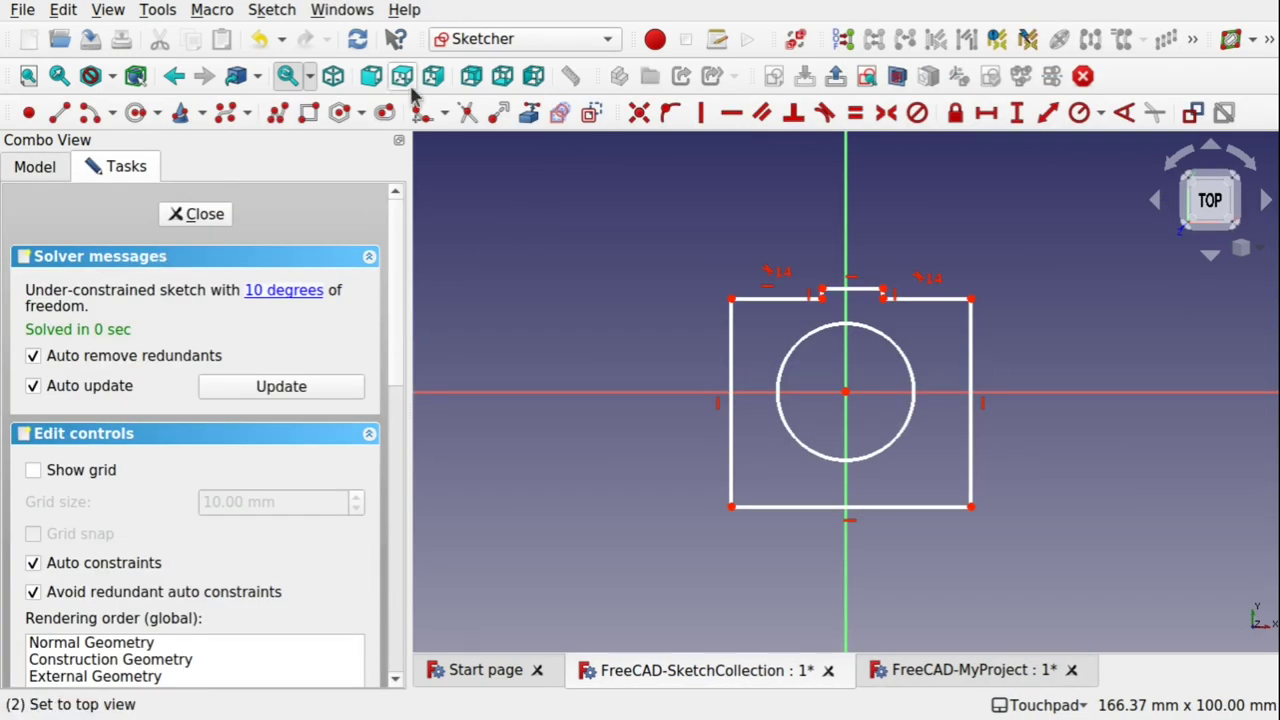
left_click(420, 112)
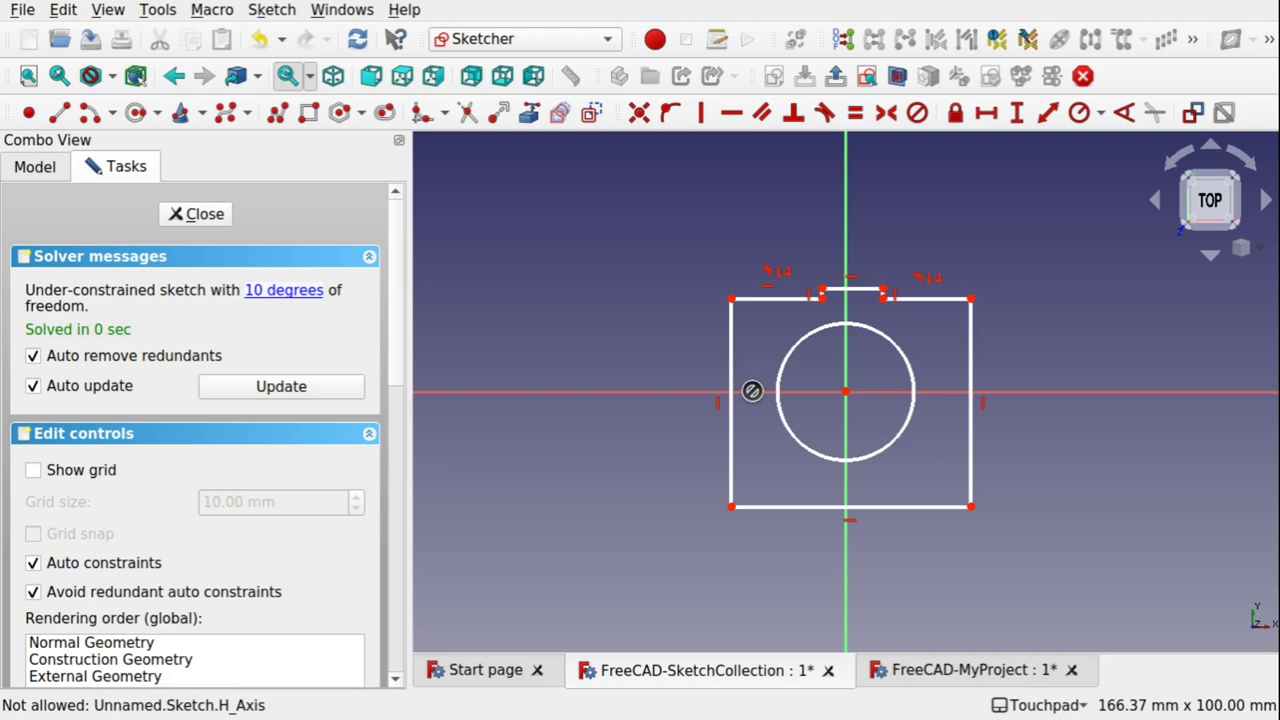
left_click(733, 478)
left_click(775, 508)
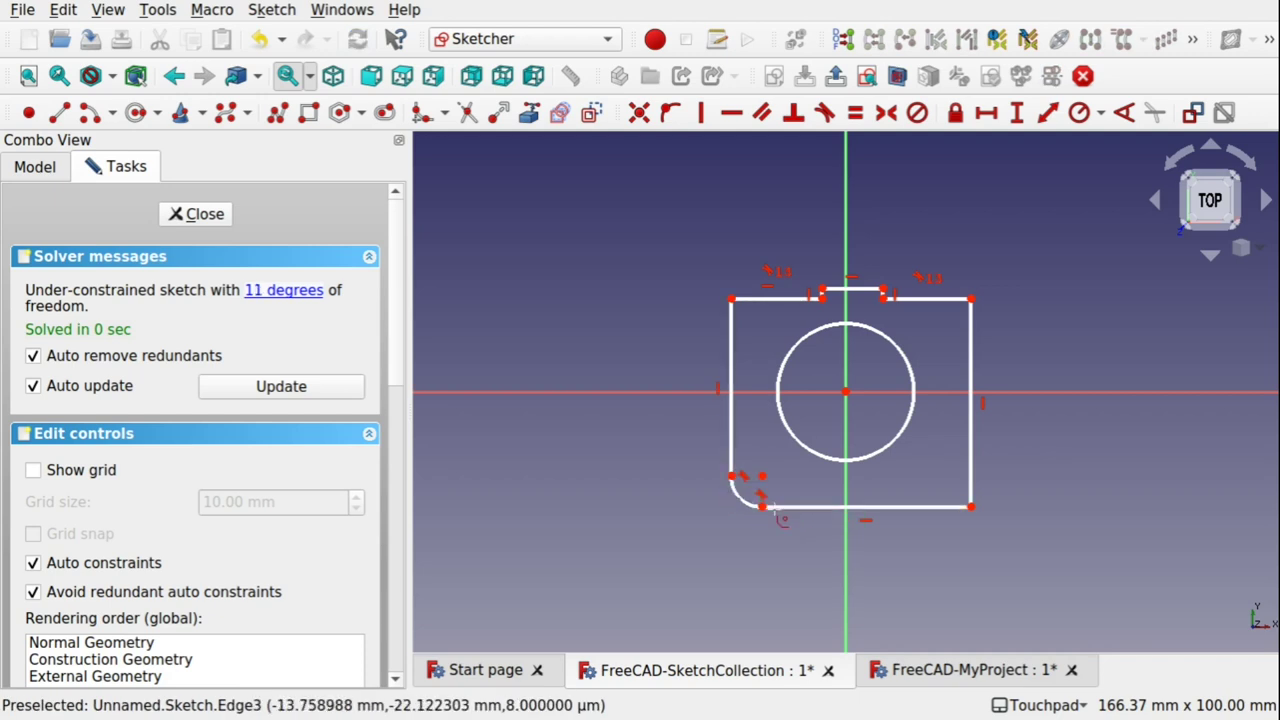
left_click(933, 508)
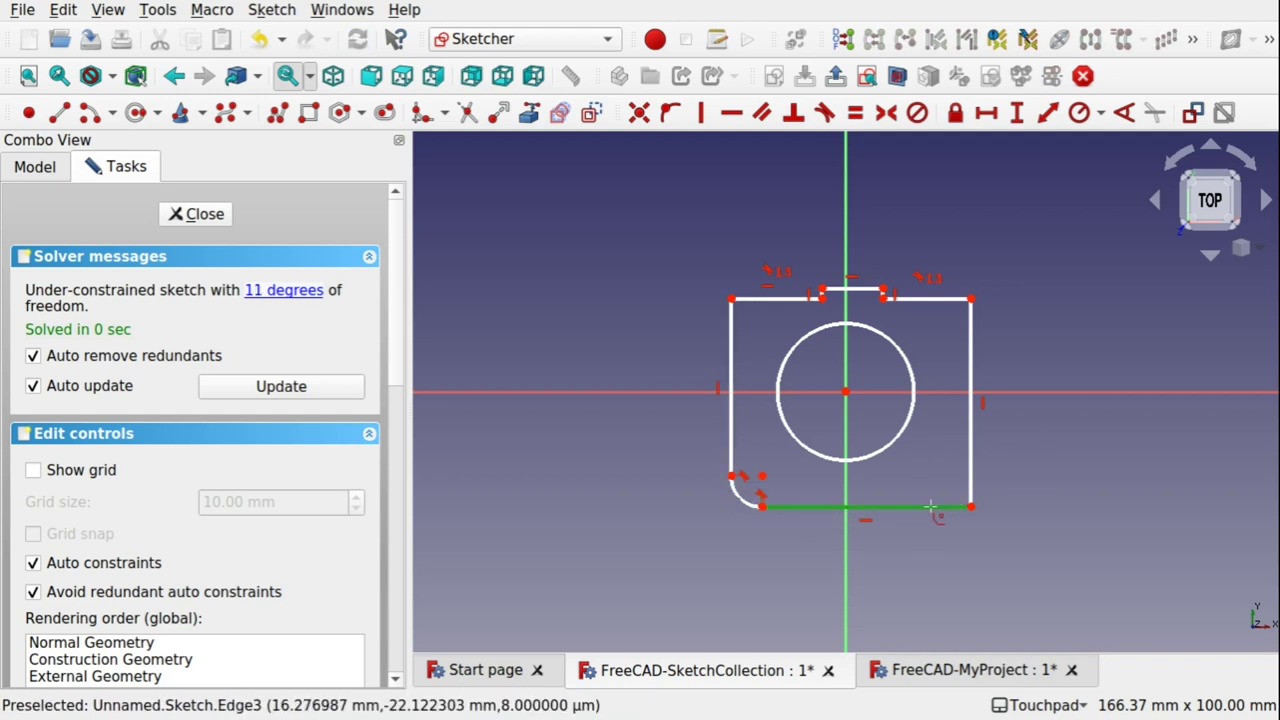
left_click(972, 472)
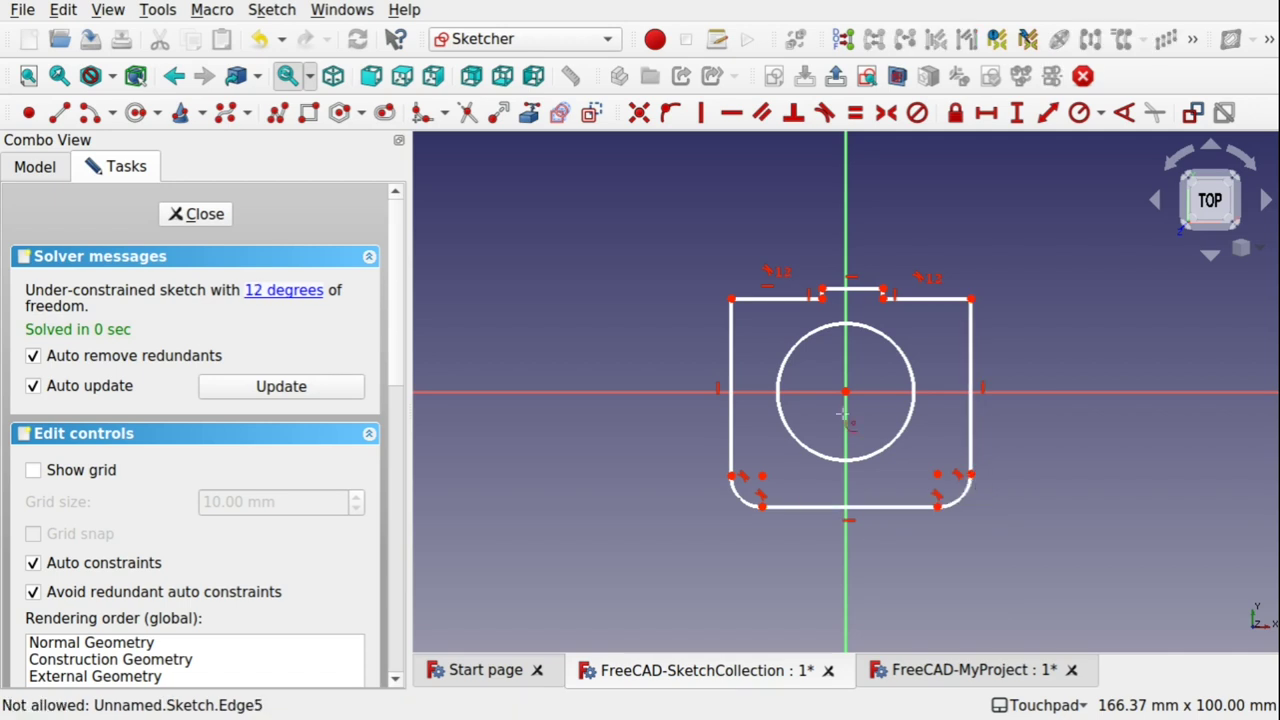
left_click(208, 214)
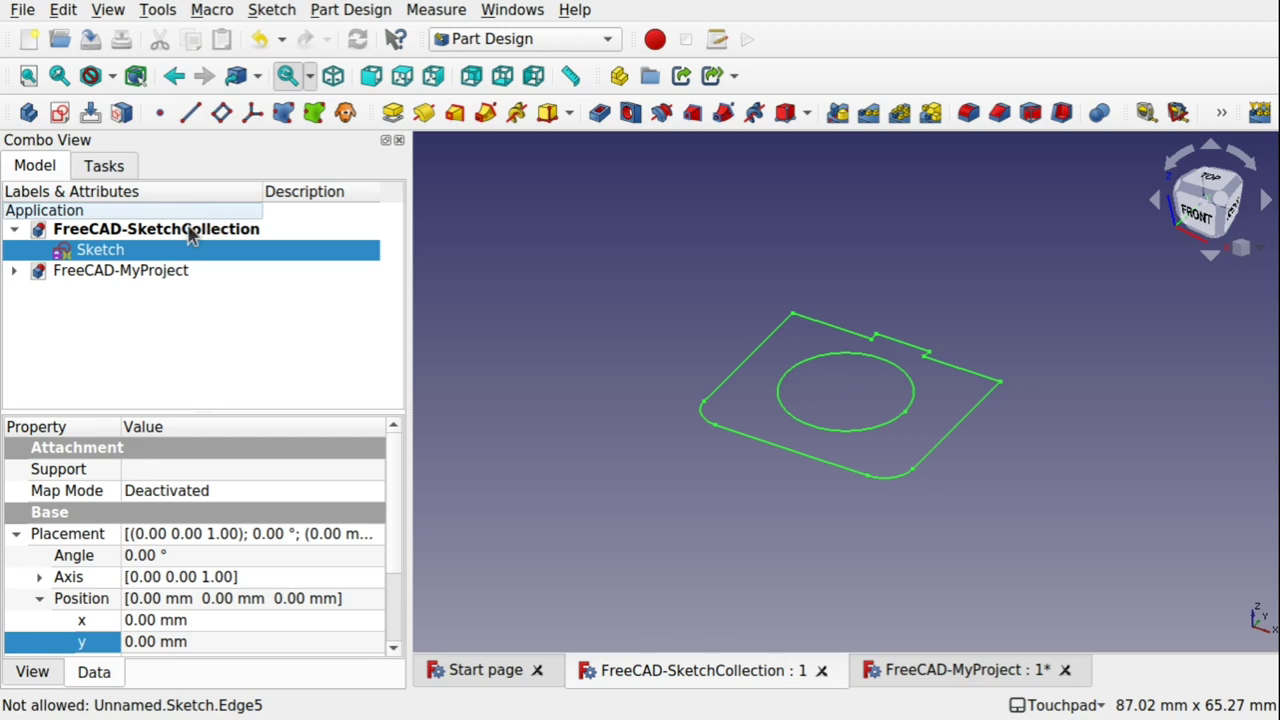
Refresh MyProject and zoom and orbit to inspect Pad001's rounded bottom corners.
double_click(119, 270)
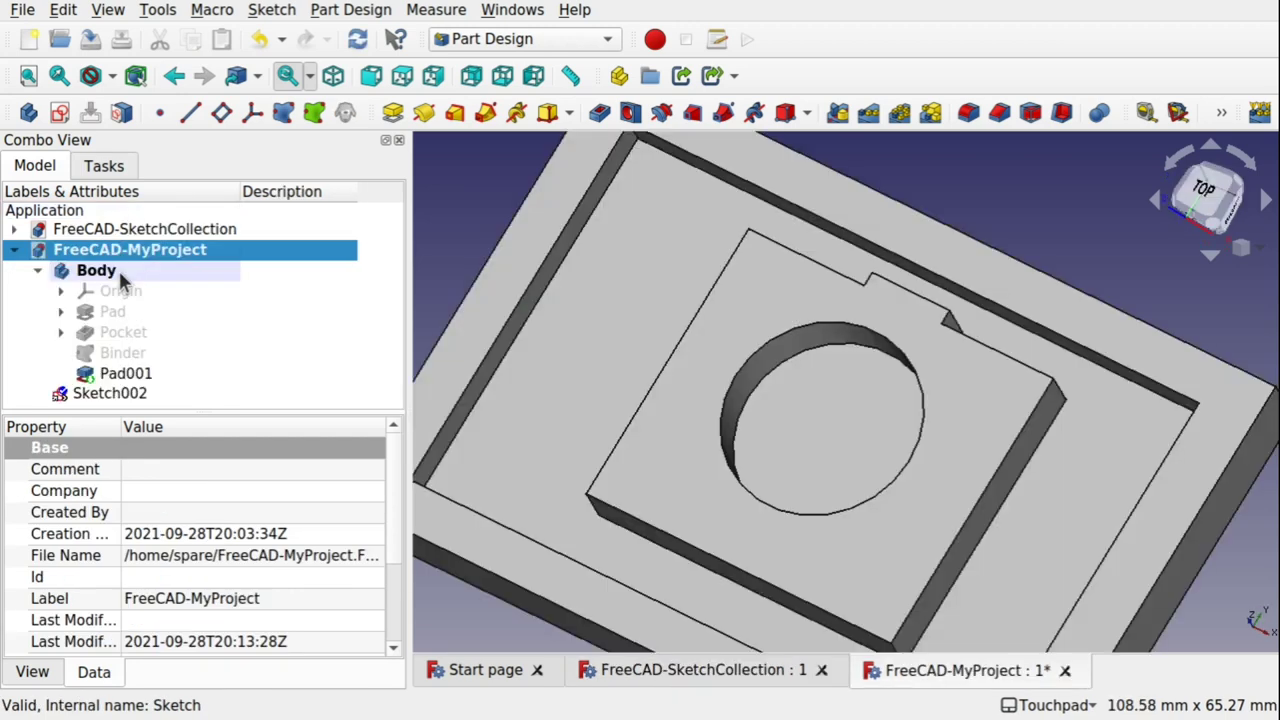
left_click(63, 9)
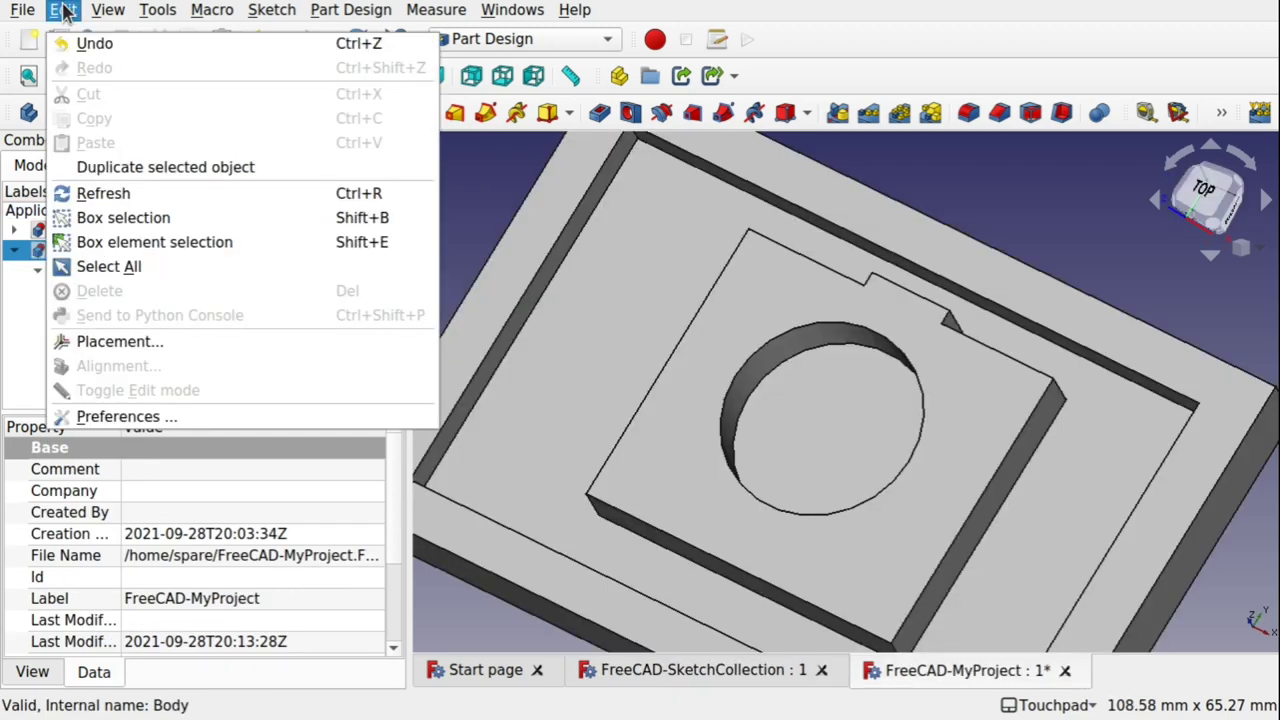
left_click(122, 200)
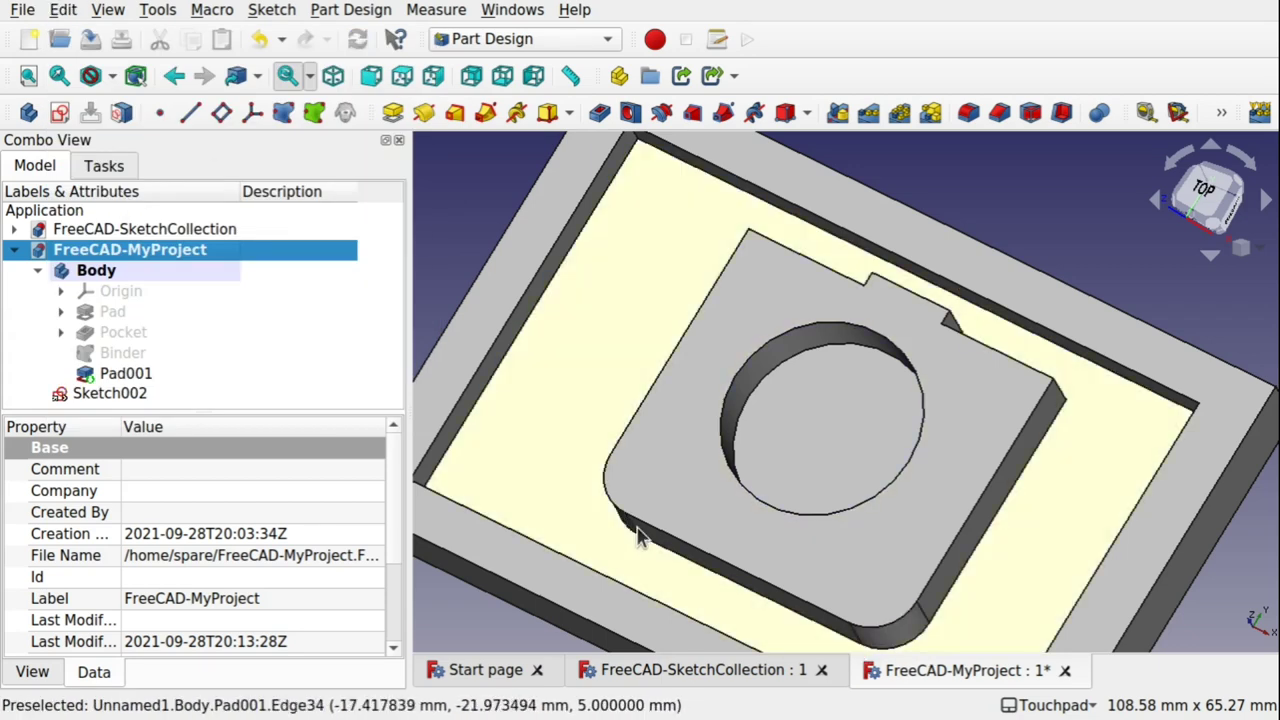
scroll(897, 370, "down", 5)
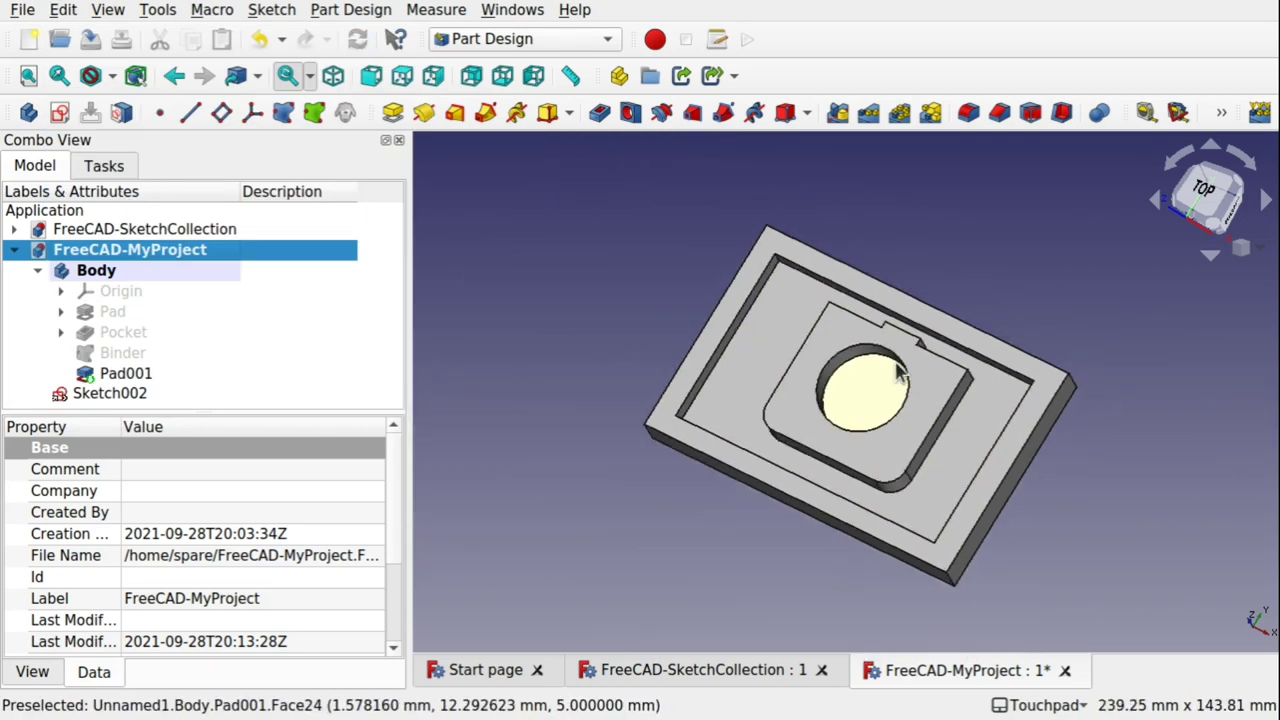
middle_click_drag(897, 370, 992, 327)
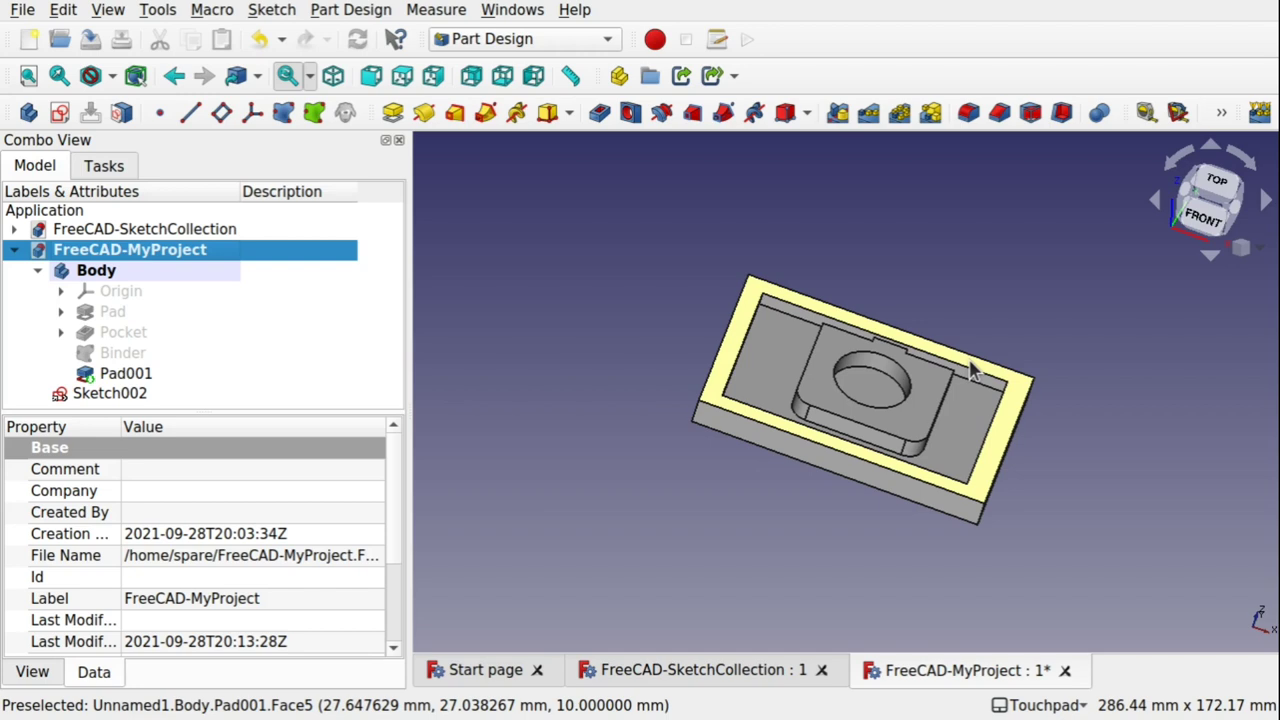
scroll(972, 372, "up", 3)
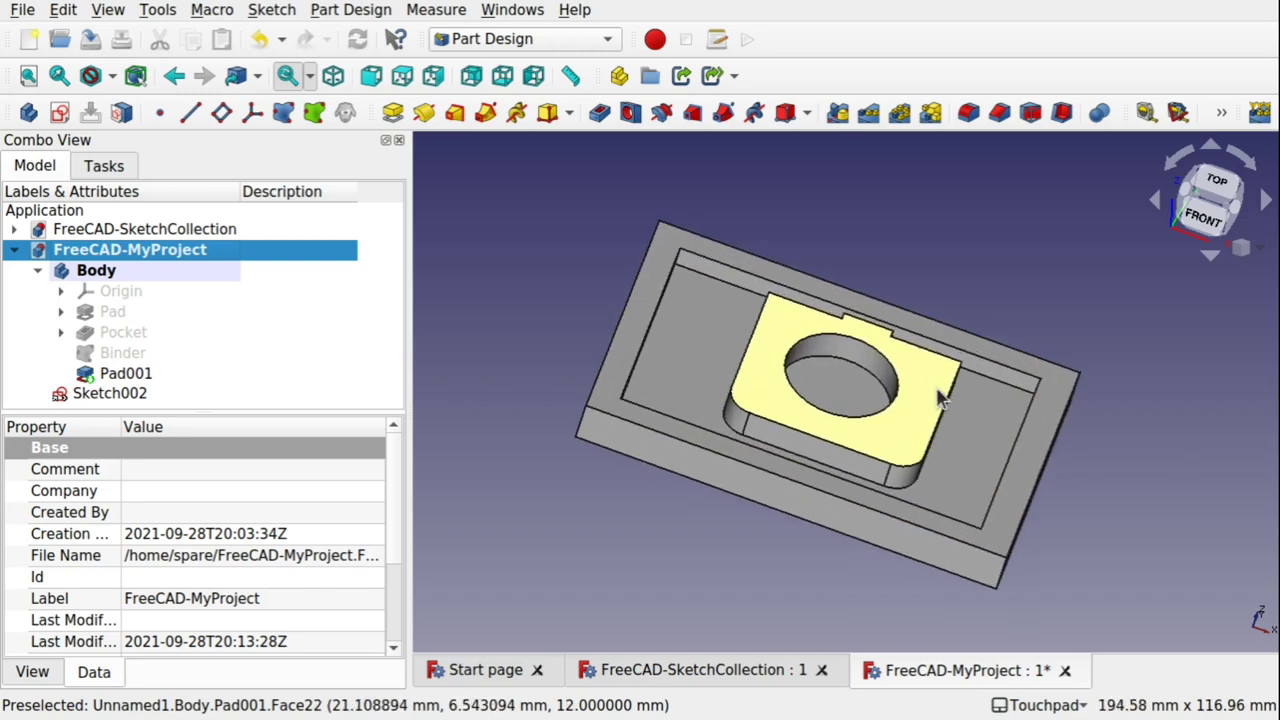